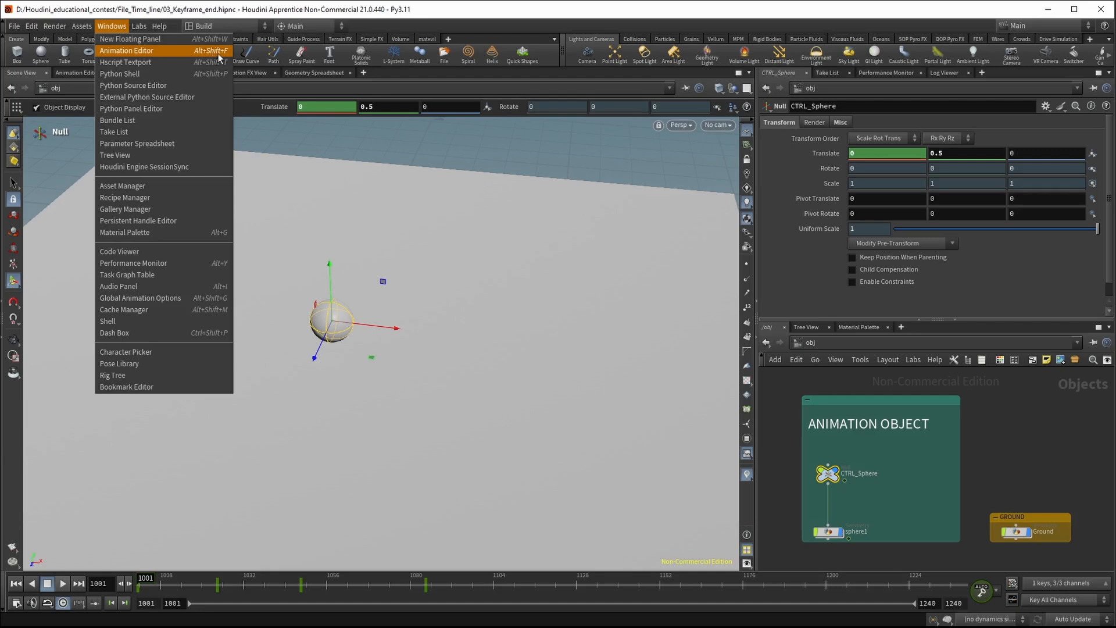
- Open the Animation Editor in a floating window to view the Translate X curve, and close it
left_click(601, 20)
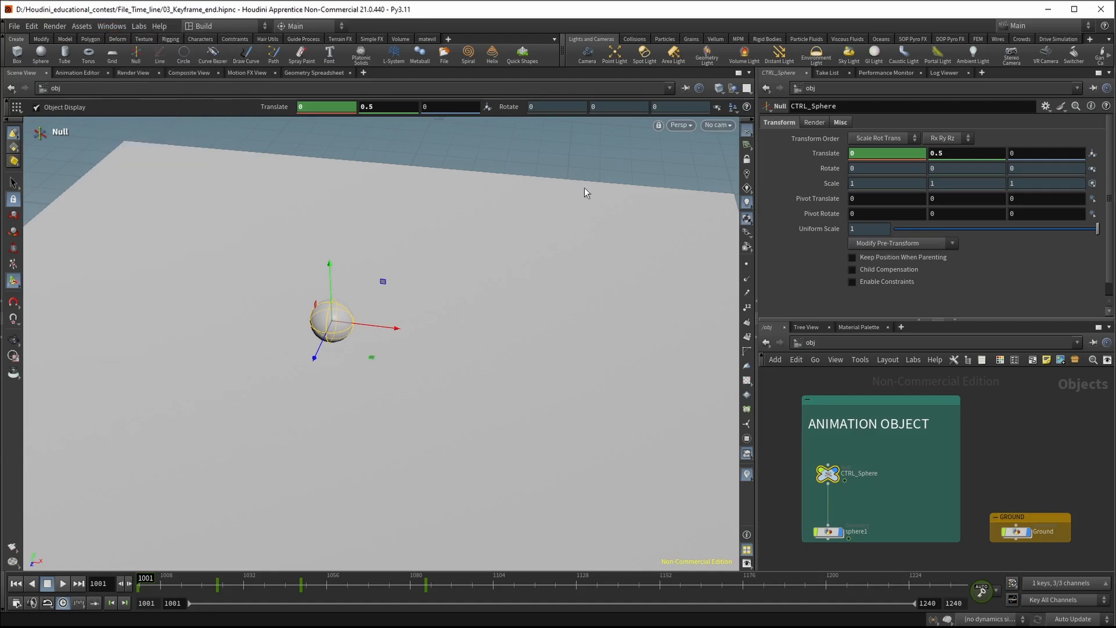
key("Escape")
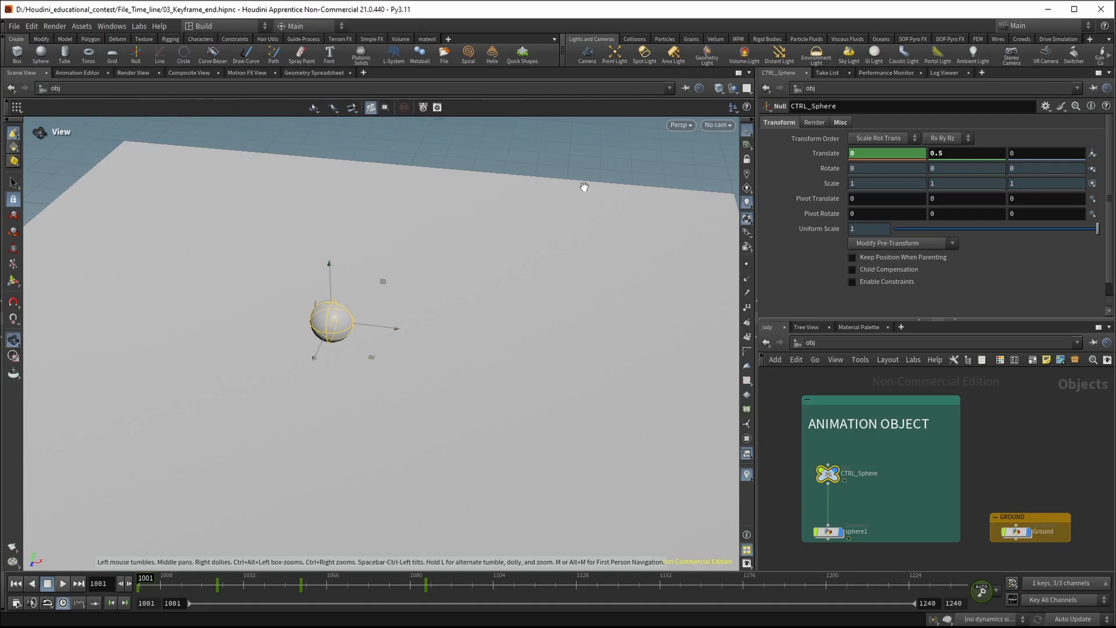
key("alt+shift+g")
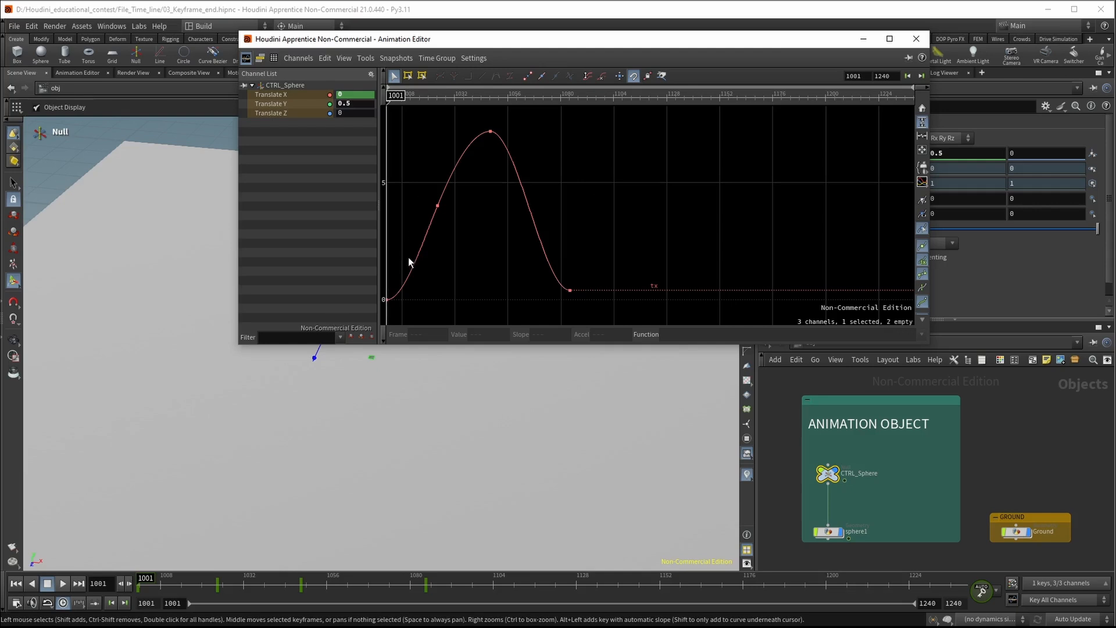
left_click(916, 39)
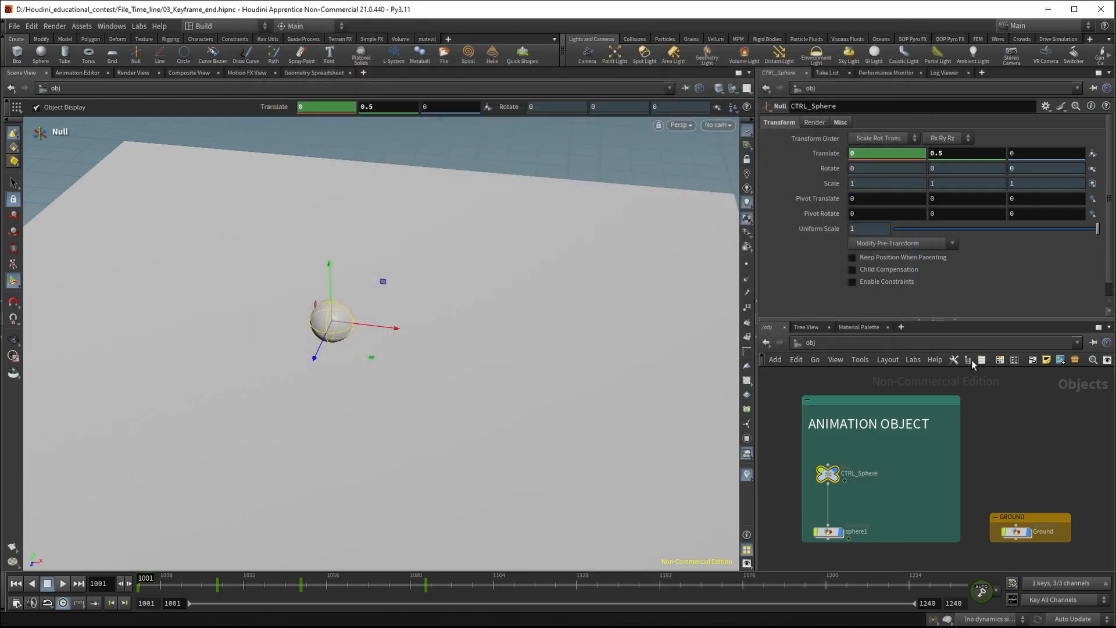
- Delete the existing Translate channels of CTRL_Sphere and set new keyframes on all three Translate values at frame 1001
right_click(830, 152)
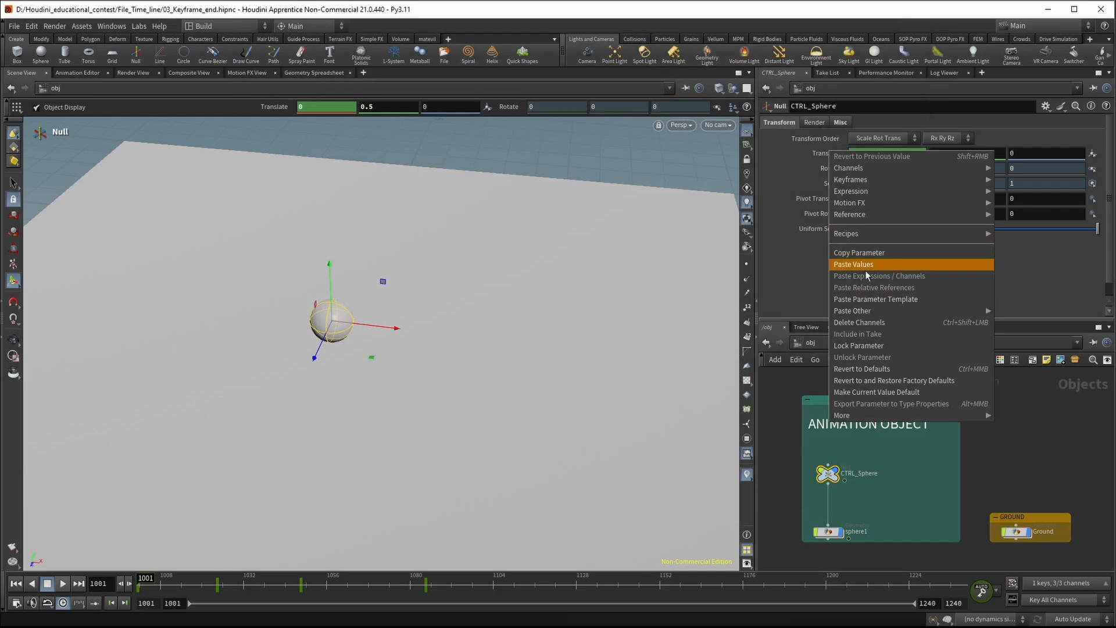
left_click(885, 322)
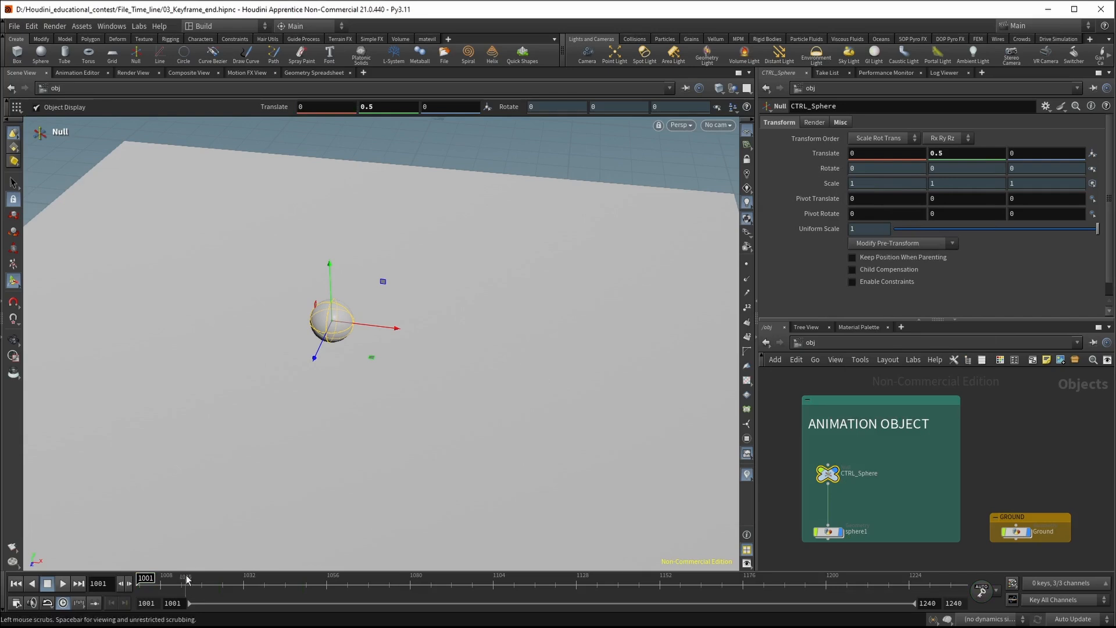
left_click(836, 154, "alt")
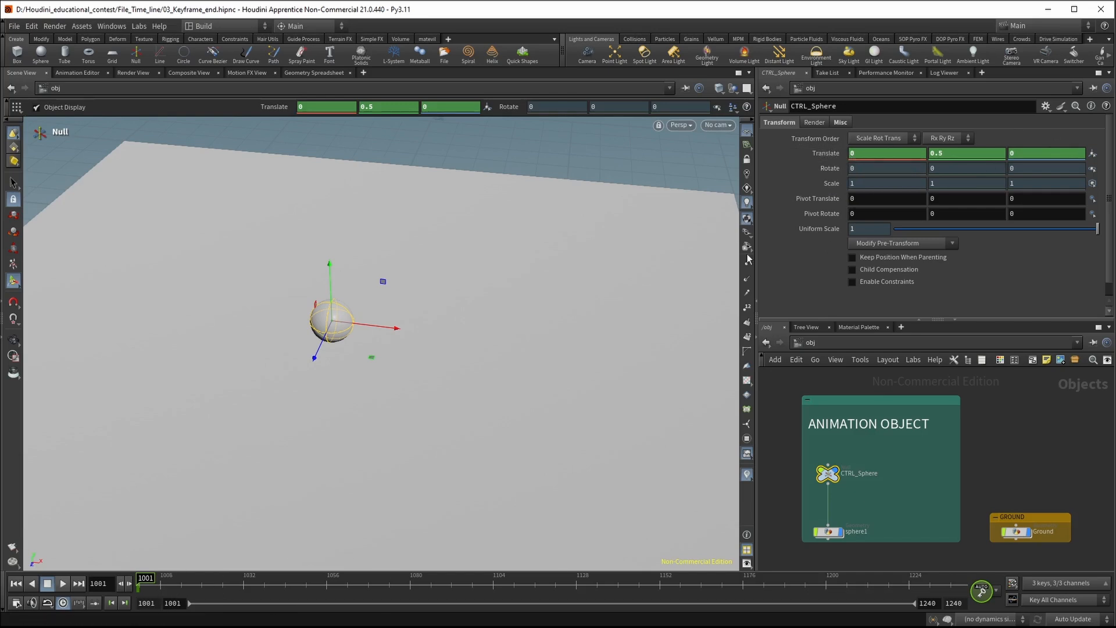
- Animate CTRL_Sphere along X by keying about 4.95 between frames 1008 and 1032, and about 6.93 at frame 1055
mouse_move(155, 574)
left_mouse_down()
mouse_move(240, 577)
mouse_move(217, 592)
left_mouse_up()
left_click_drag(392, 328, 613, 347)
left_click_drag(217, 586, 323, 587)
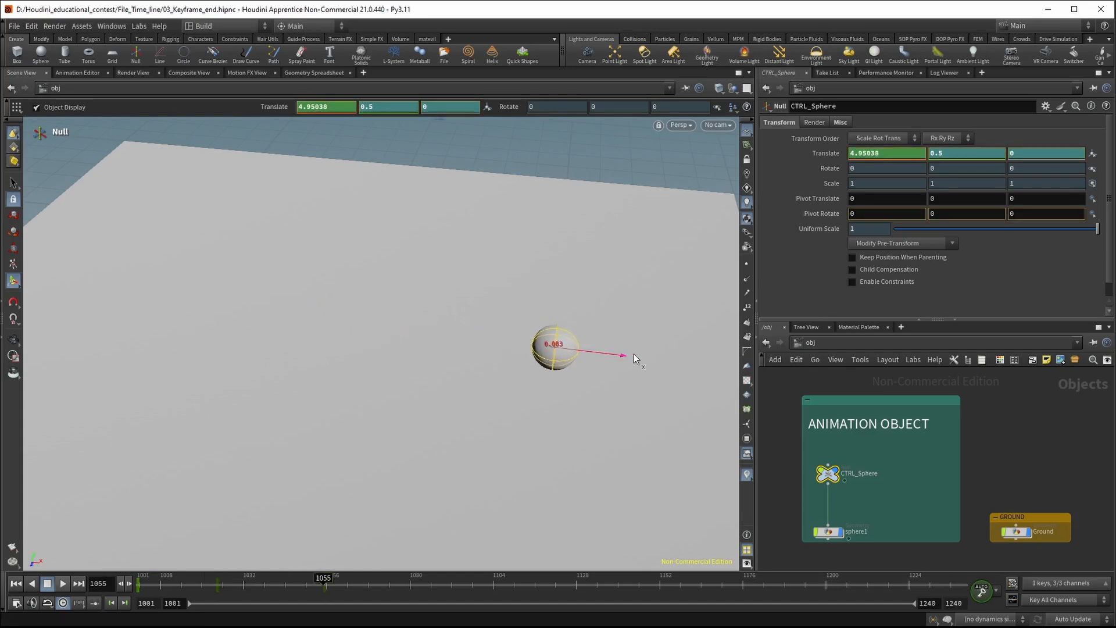
left_click_drag(632, 354, 727, 365)
- At frame 1080, move CTRL_Sphere along Z to about 2.75 and return the playhead to frame 1001
left_click_drag(320, 581, 409, 590)
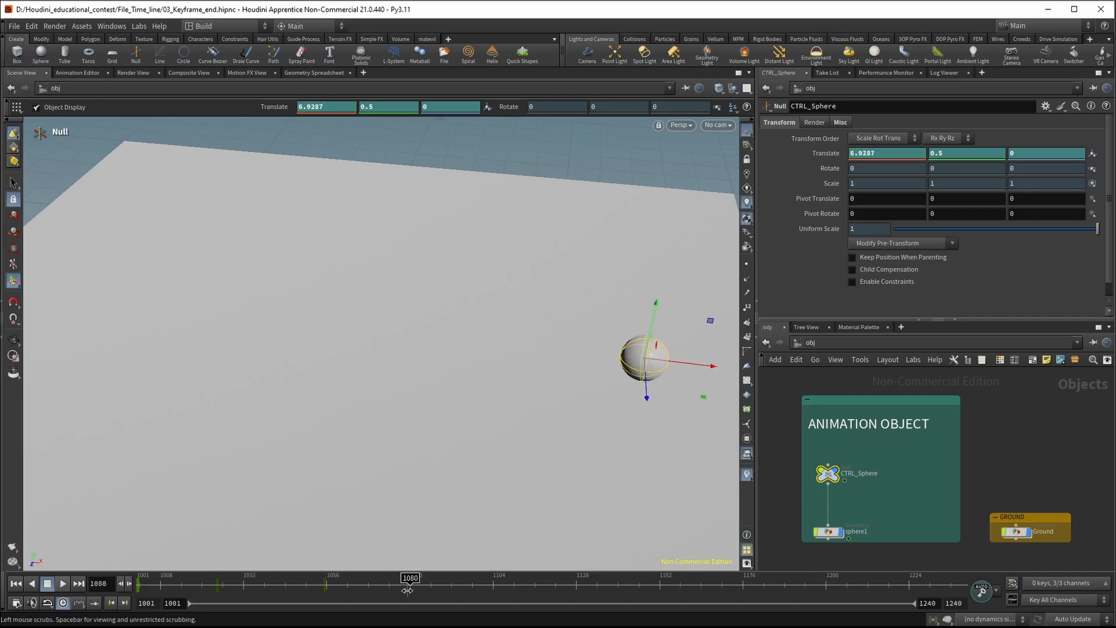
left_click_drag(648, 396, 639, 486)
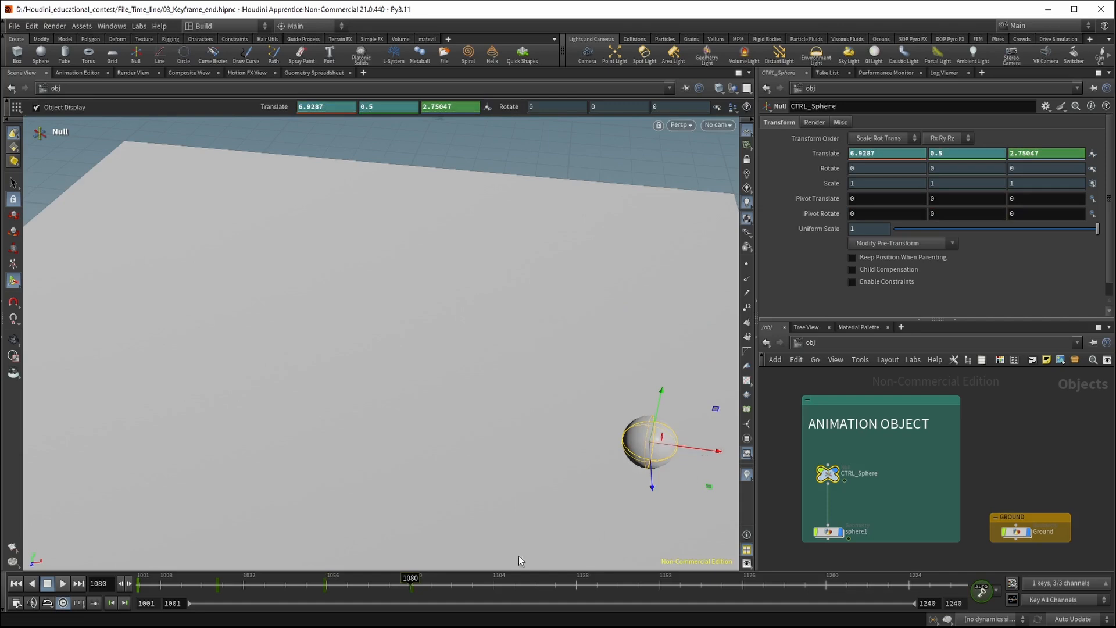
left_click_drag(411, 581, 138, 579)
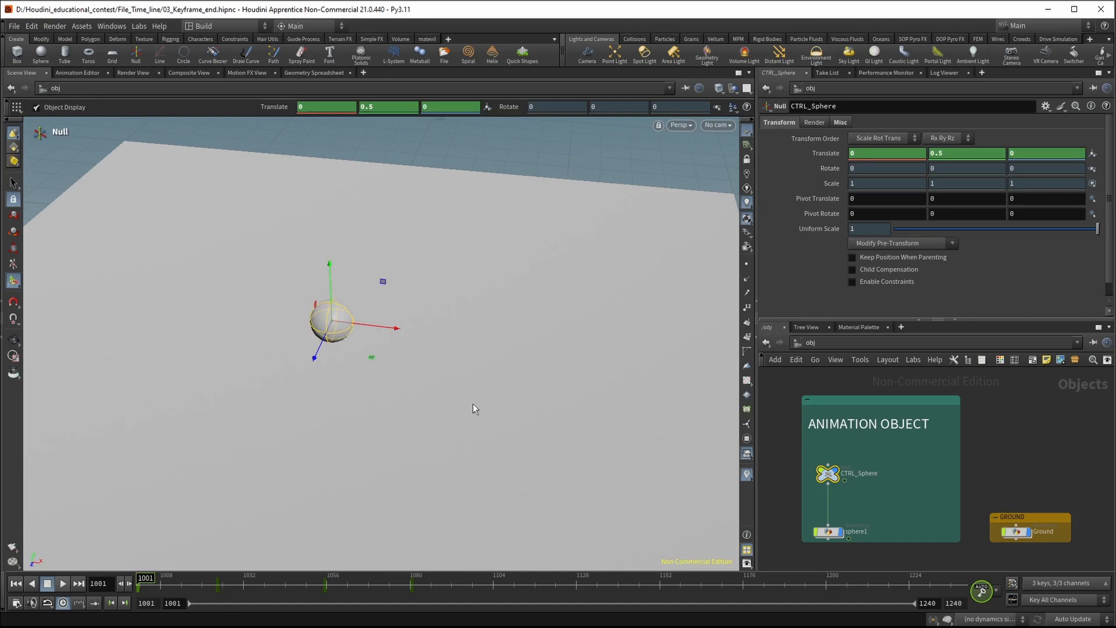
left_click_drag(139, 579, 3, 577)
- Examine the Translate X, Y and Z curves of CTRL_Sphere one by one in the Animation Editor
left_click(86, 73)
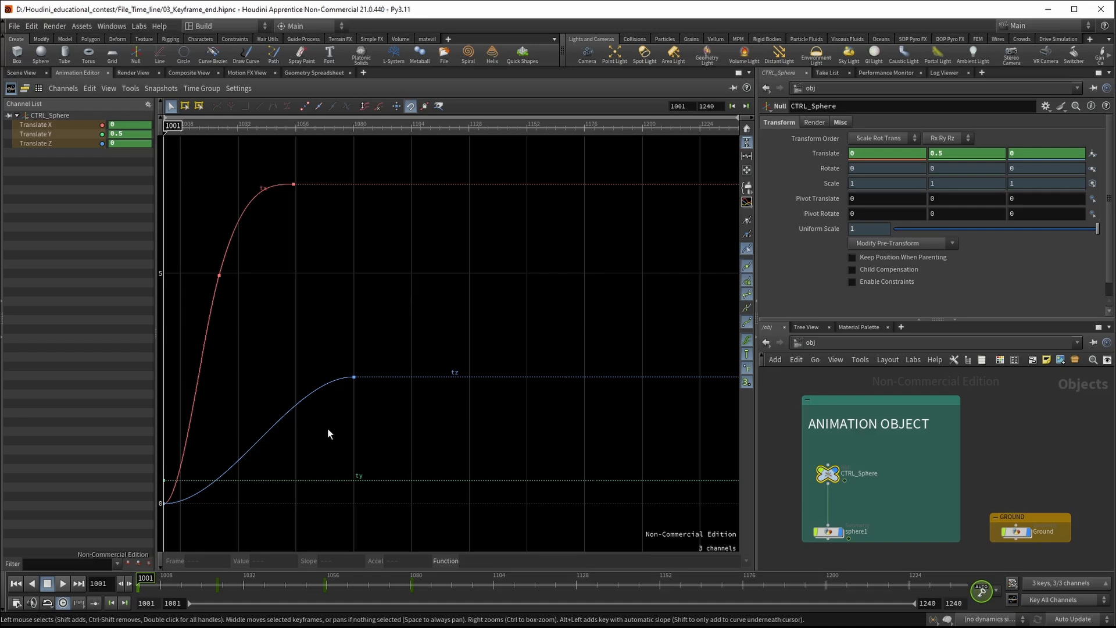
left_click(59, 127)
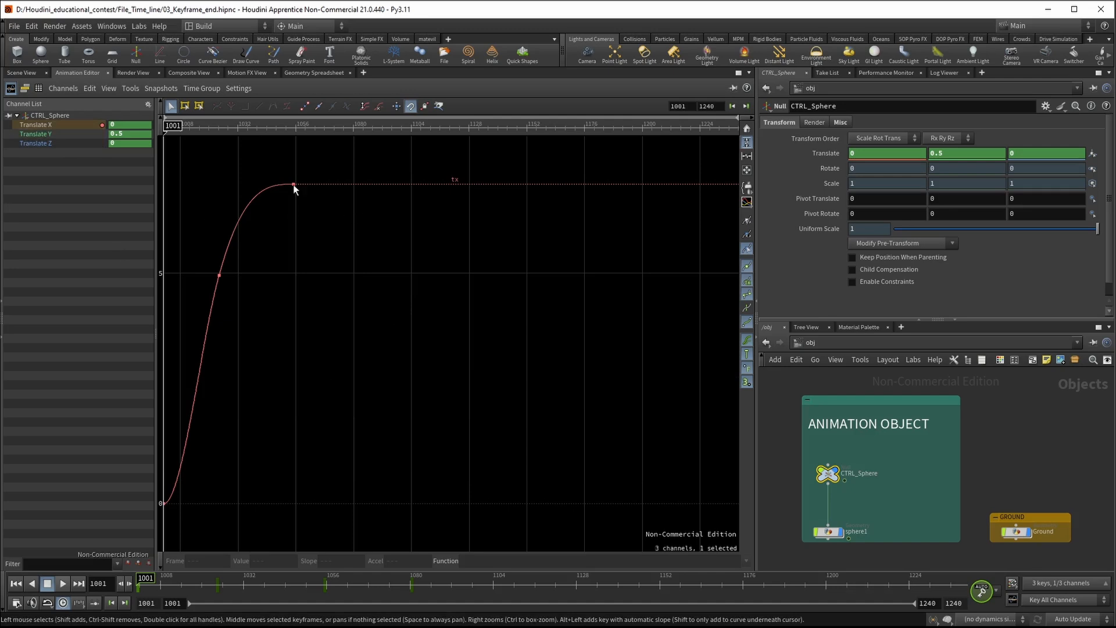
left_click(55, 132)
left_click(66, 124)
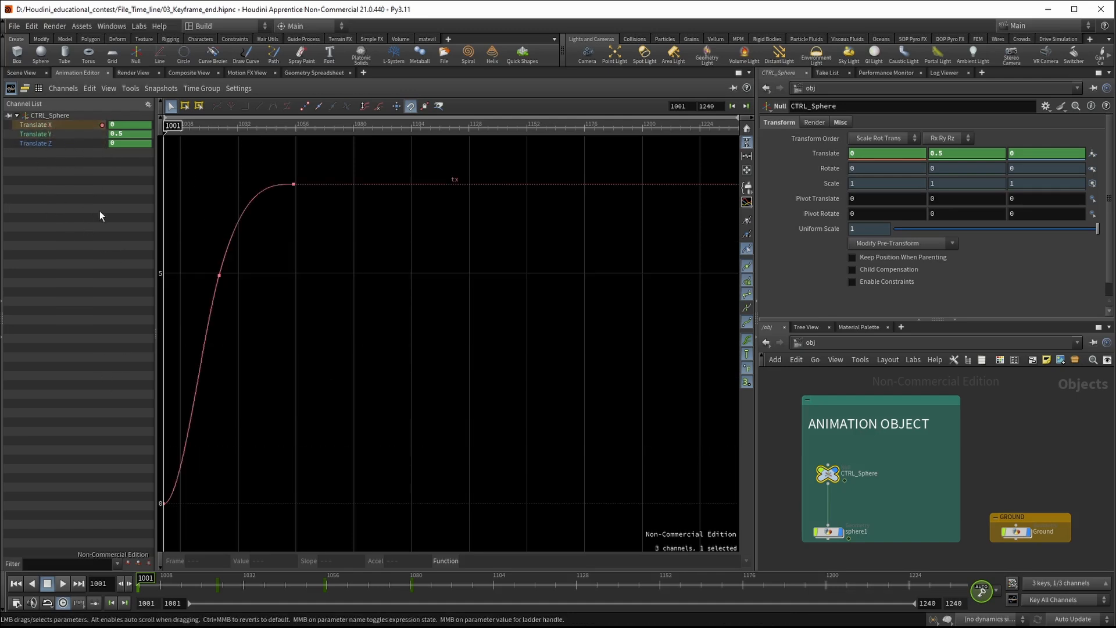
left_click(61, 136)
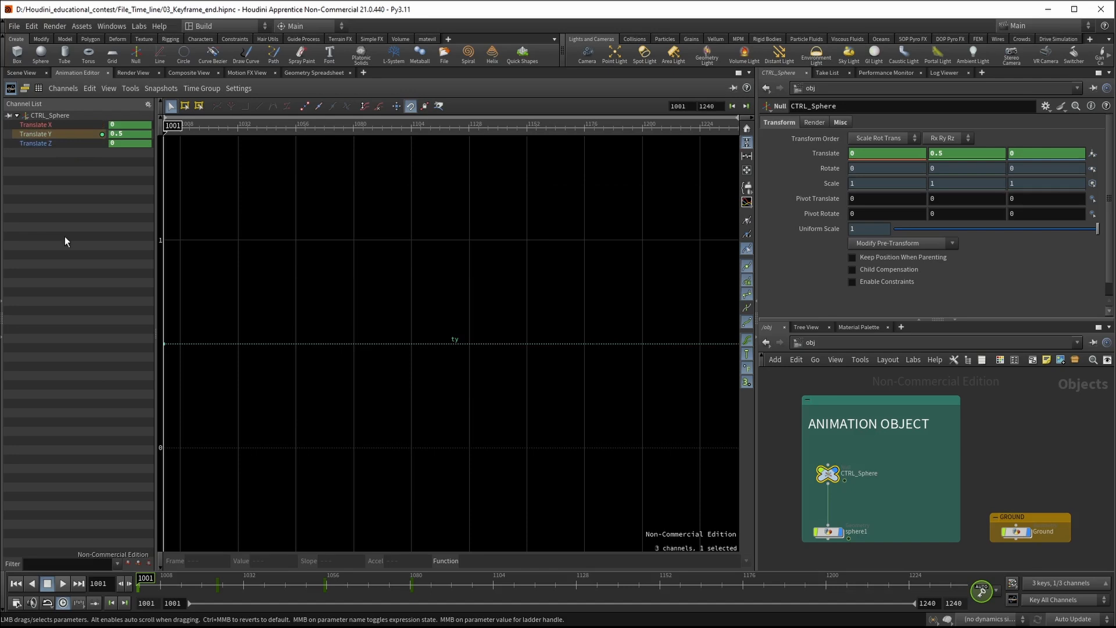
left_click(54, 145)
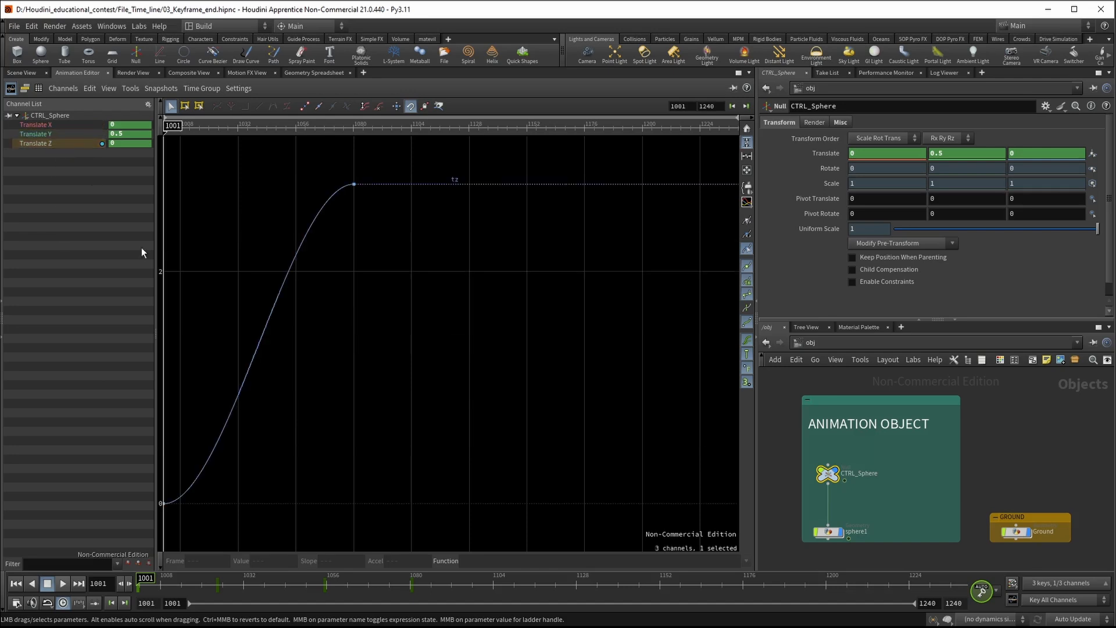
left_click(51, 135)
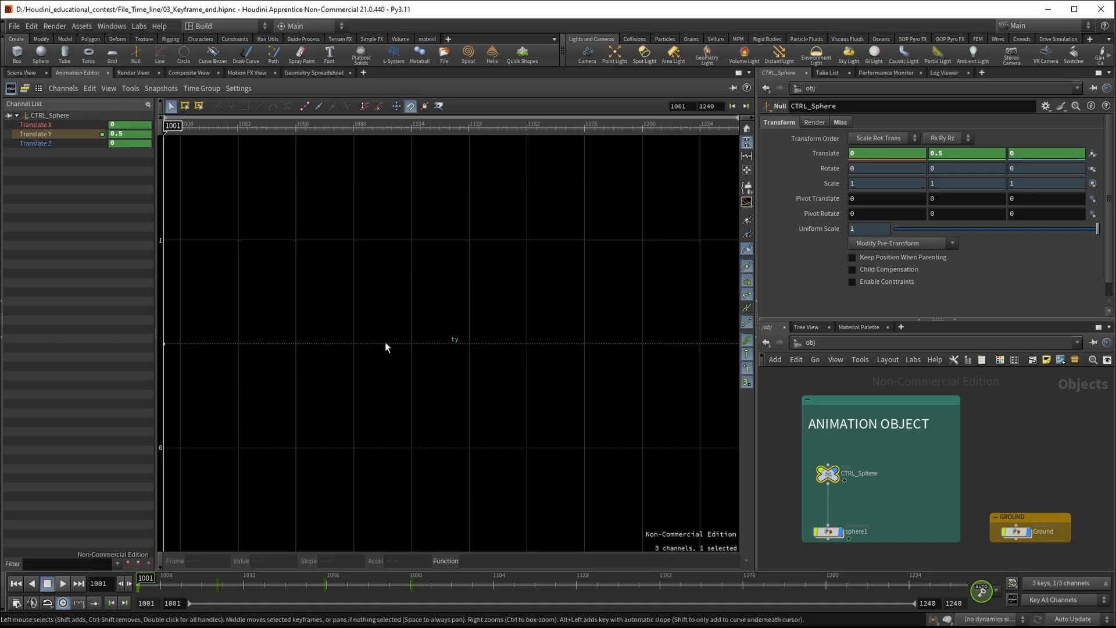
right_click(57, 133)
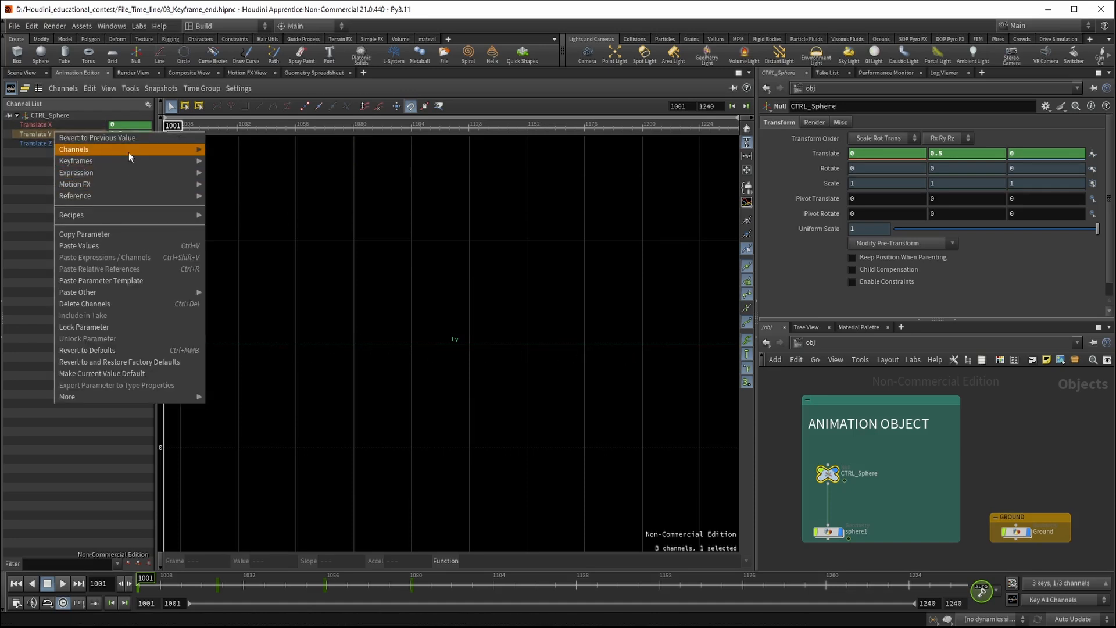
mouse_move(128, 150)
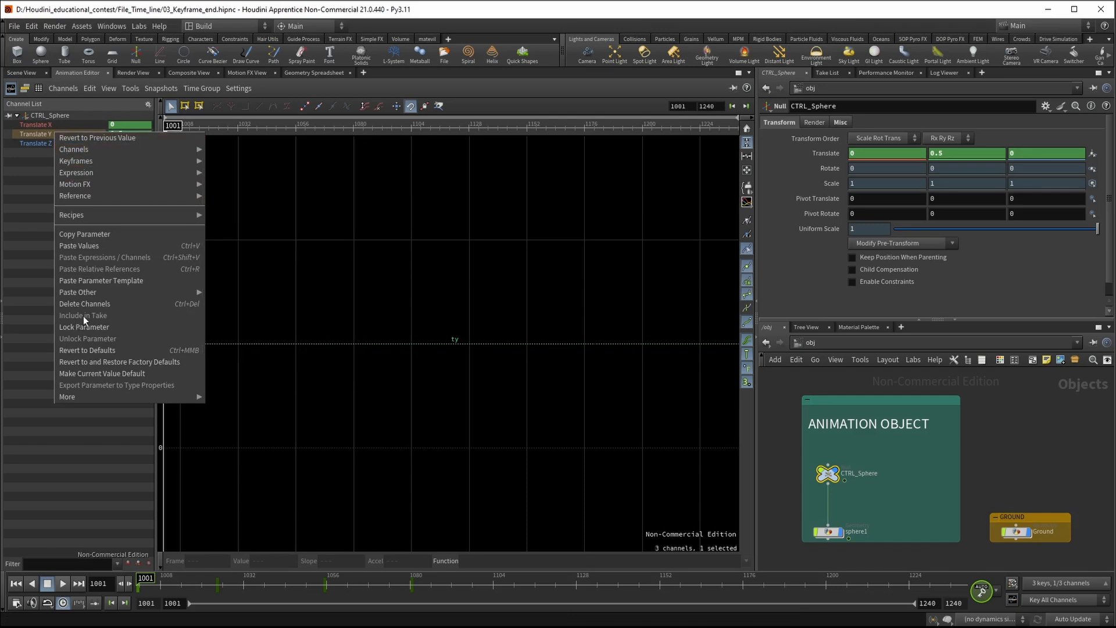
left_click(8, 168)
right_click(49, 140)
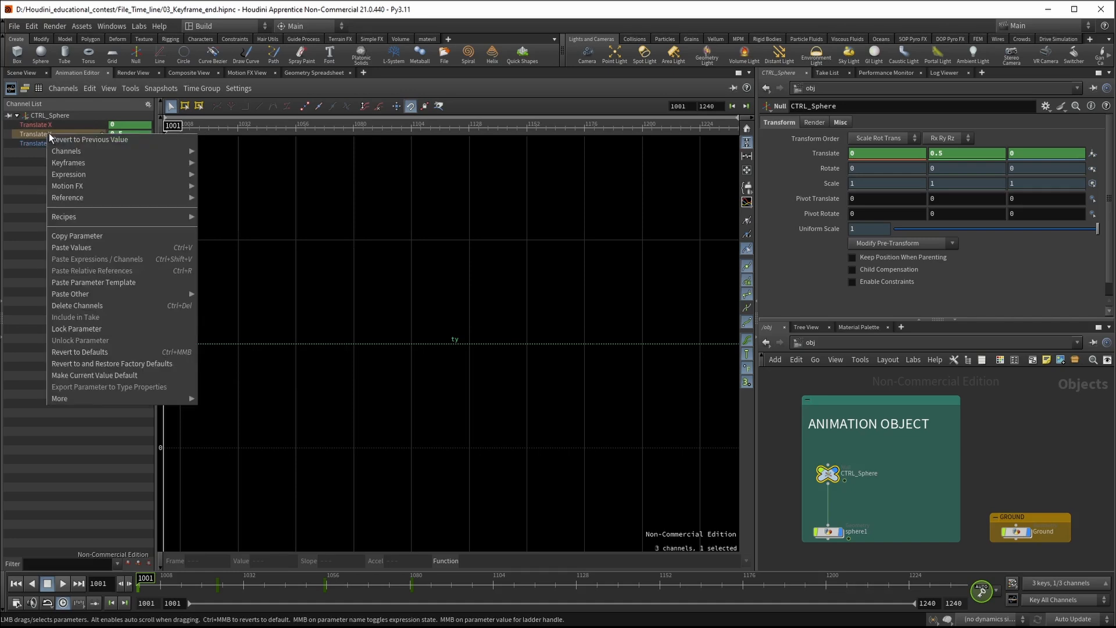
left_click(133, 305)
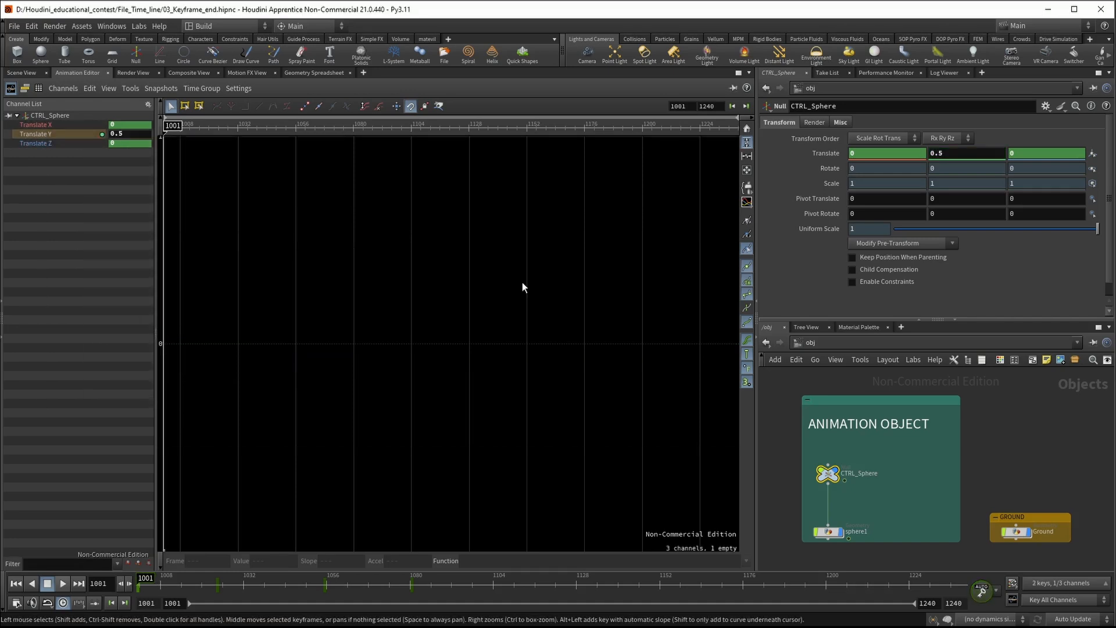
- Display the Translate Z curve and compare the Animation Editor with the Scene View, ending in the Scene View
left_click(54, 142)
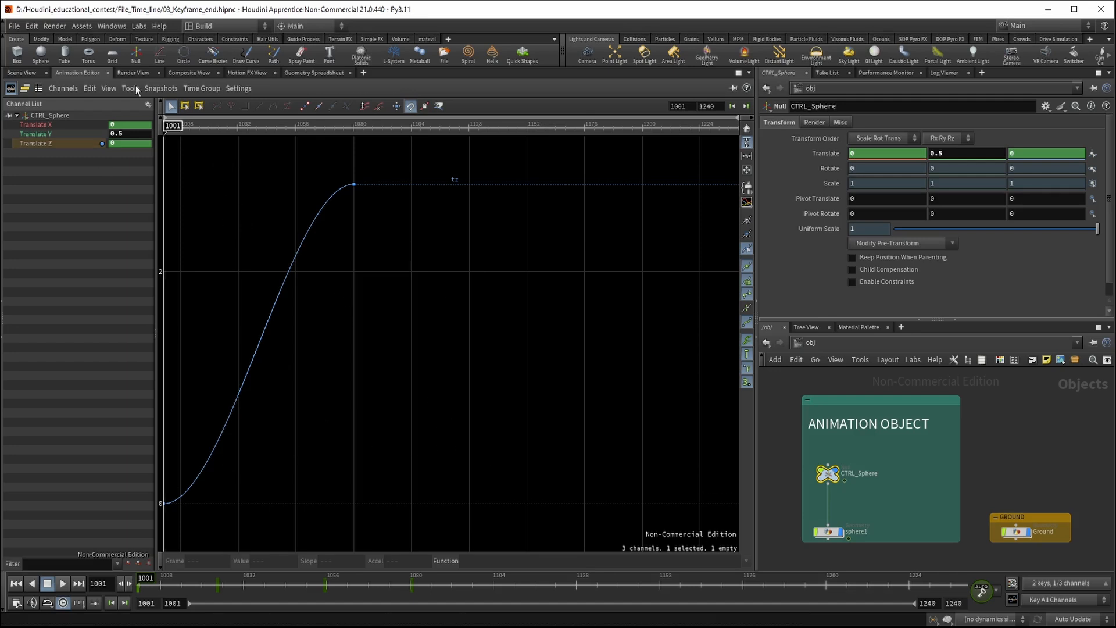
left_click(20, 72)
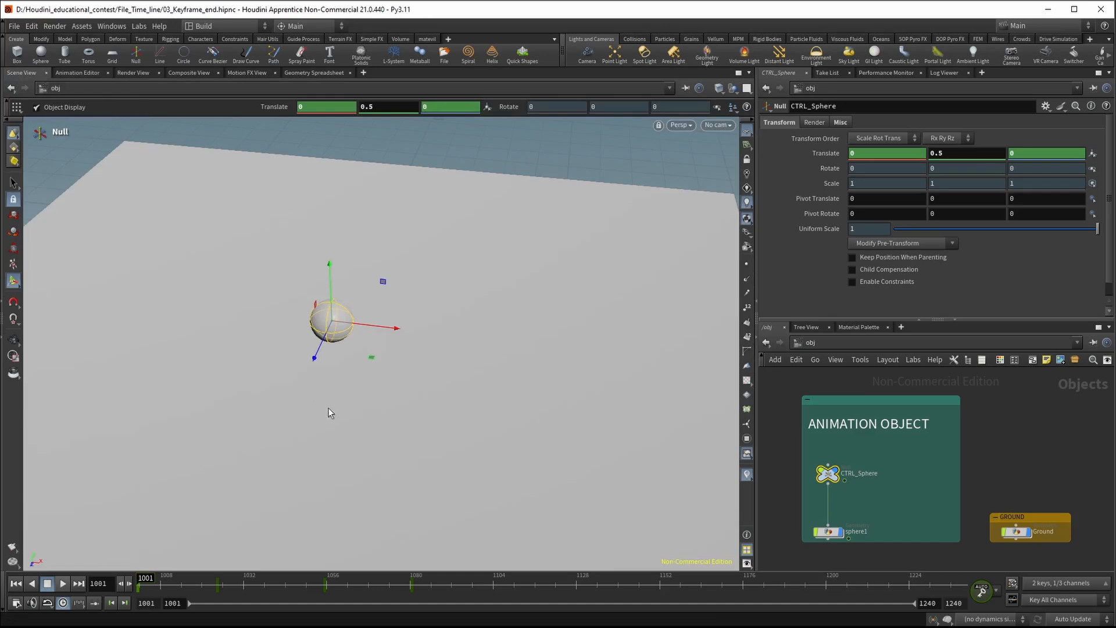
left_click(78, 73)
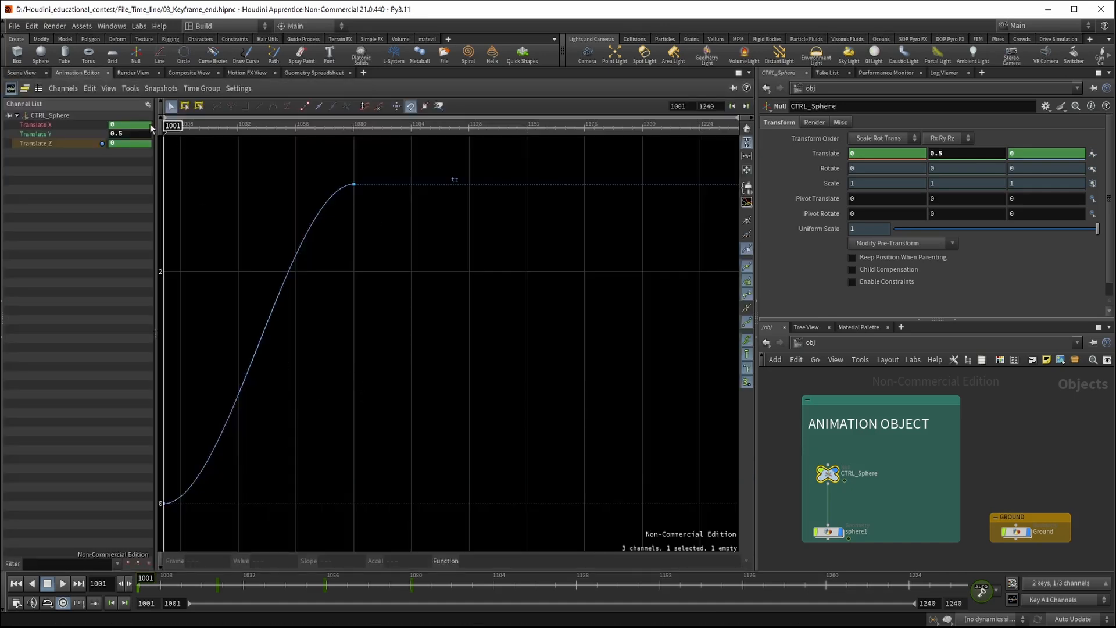
left_click(25, 73)
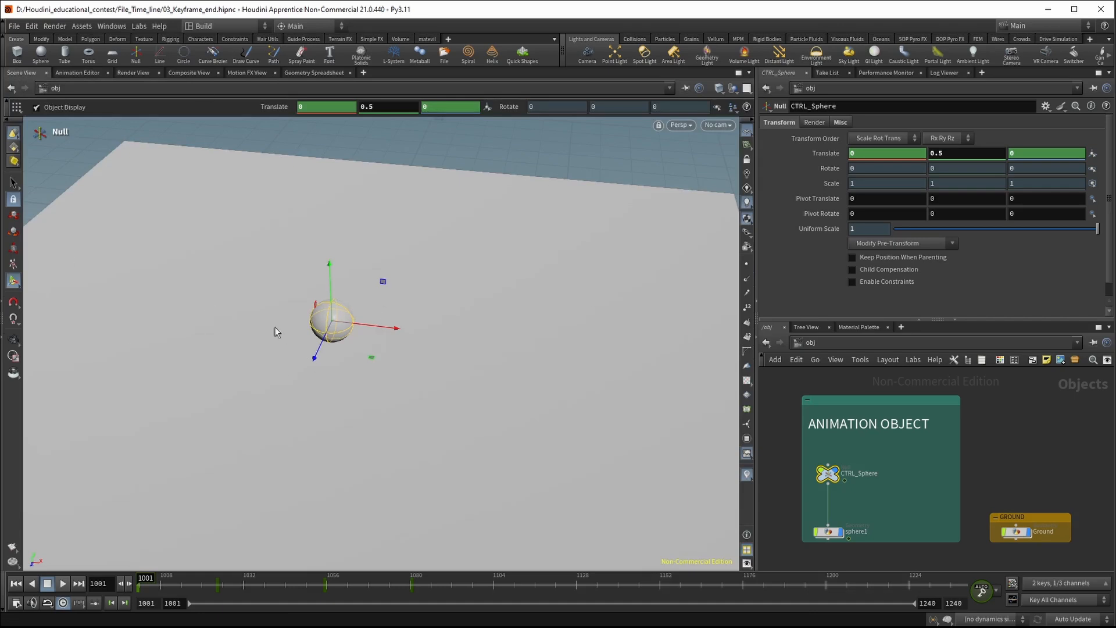
left_click(77, 72)
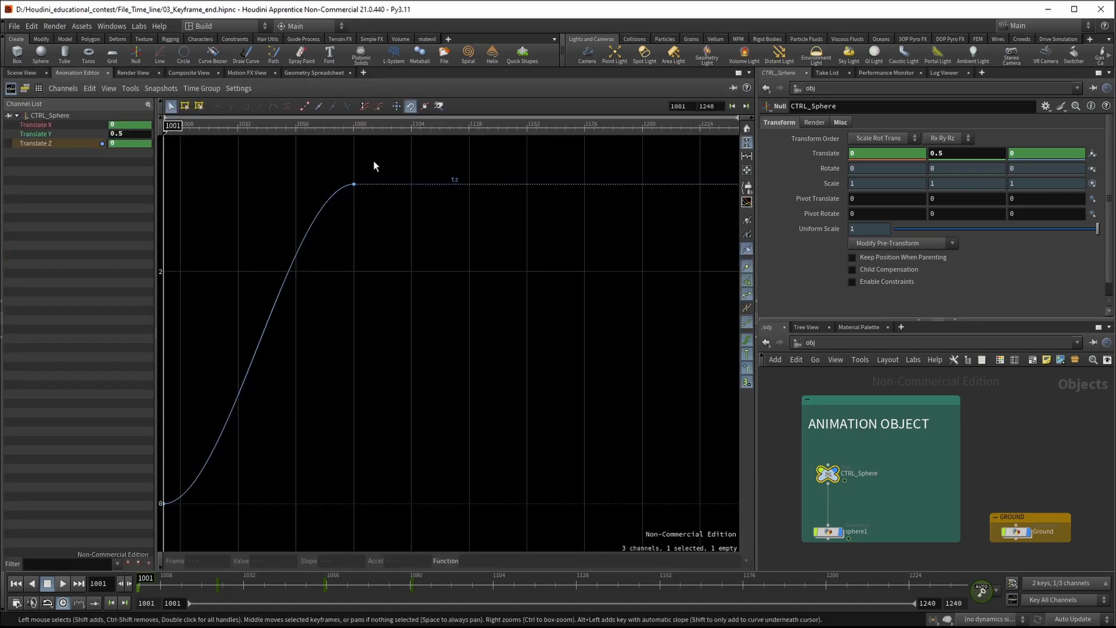
left_click(25, 72)
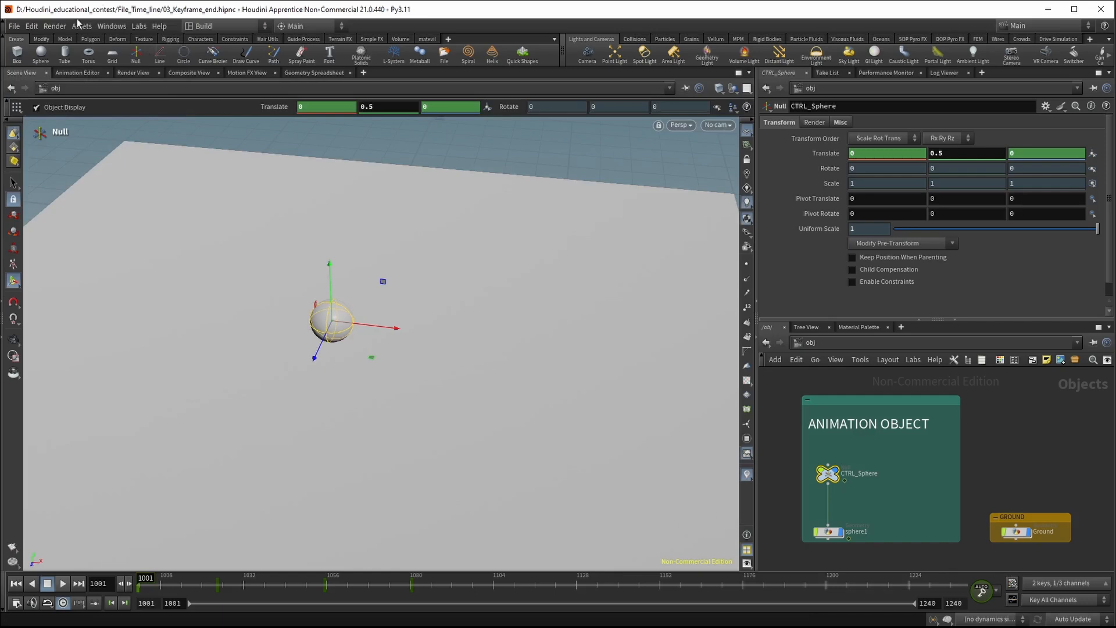
- Open the Animation Editor as a floating window, move it aside from the sphere, and close it
left_click(105, 26)
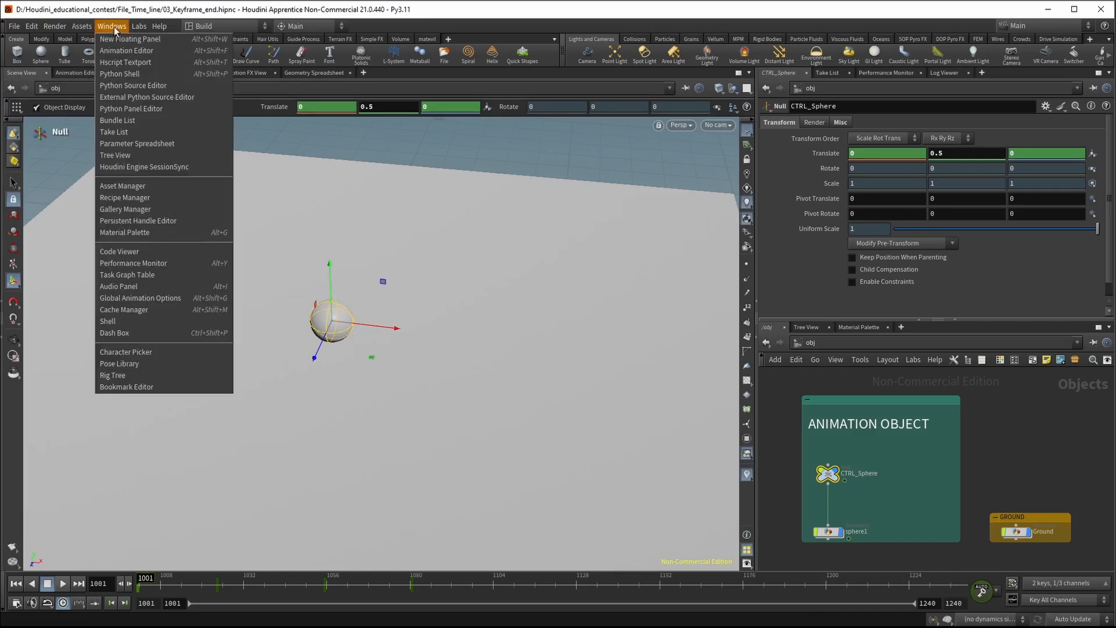
left_click(140, 43)
left_click_drag(383, 12, 759, 139)
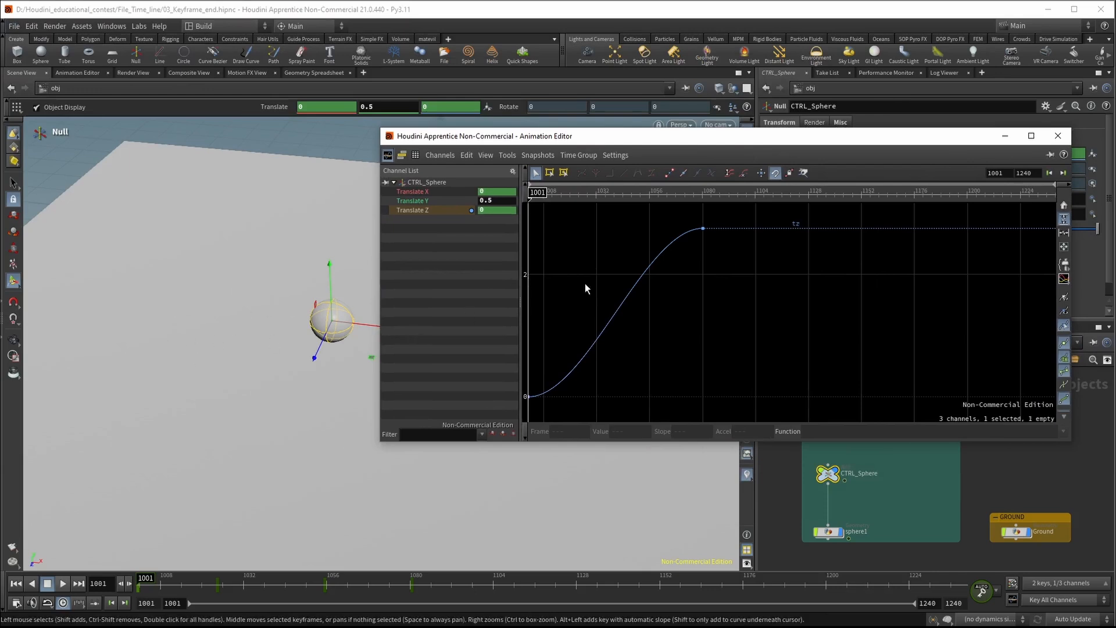
left_click(1058, 136)
- Reopen the floating Animation Editor, view the scoped channels in a floating Channel List, and close both windows
left_click(1012, 600)
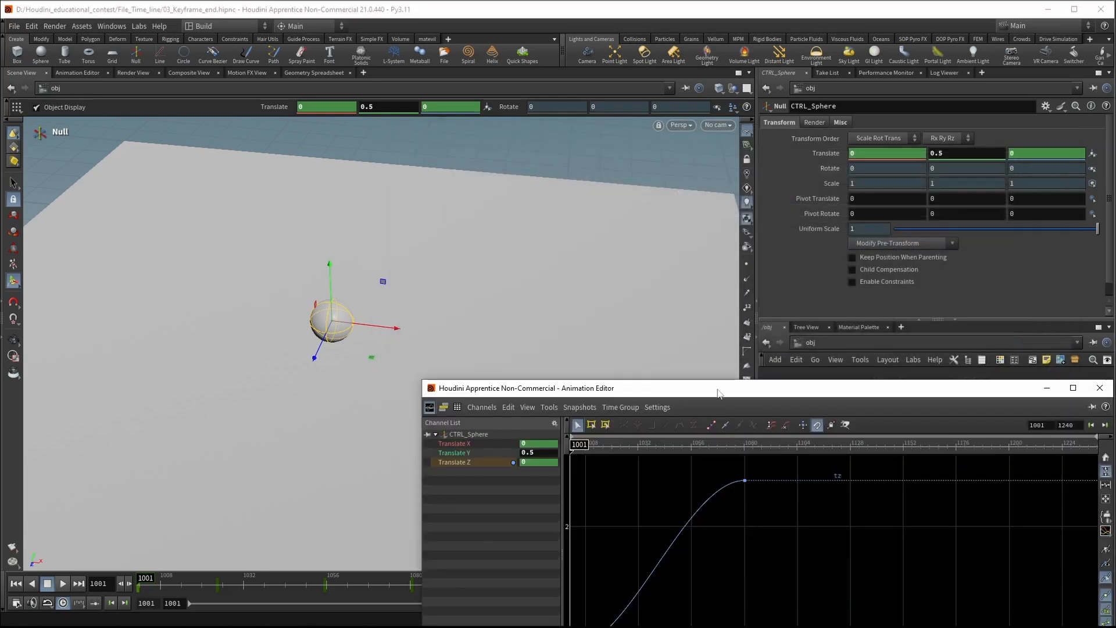
left_click_drag(732, 388, 501, 136)
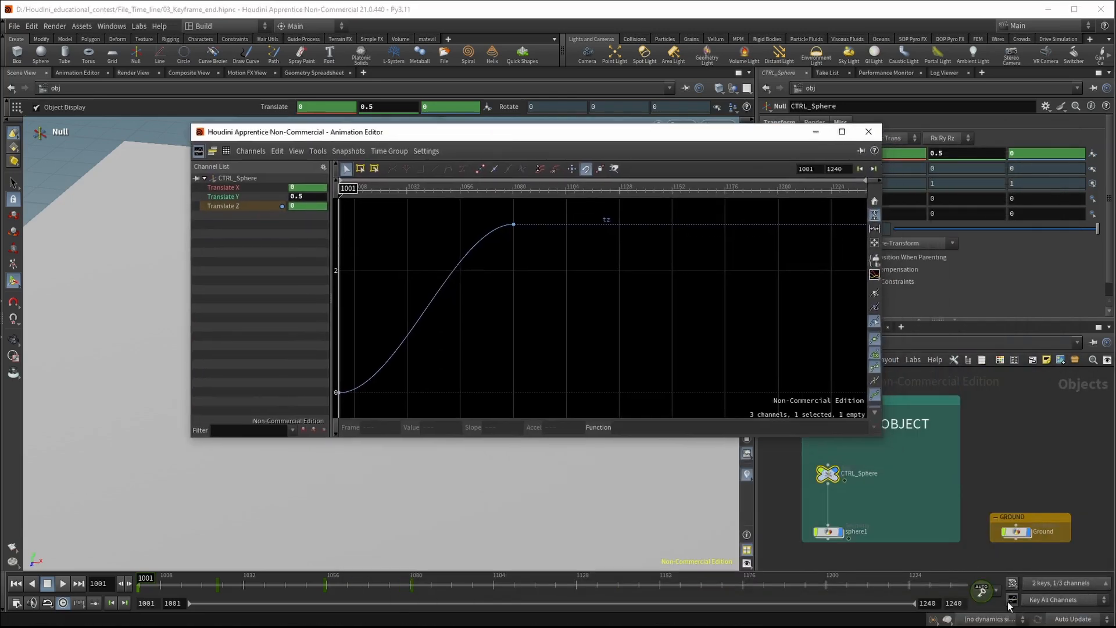
left_click(1069, 584)
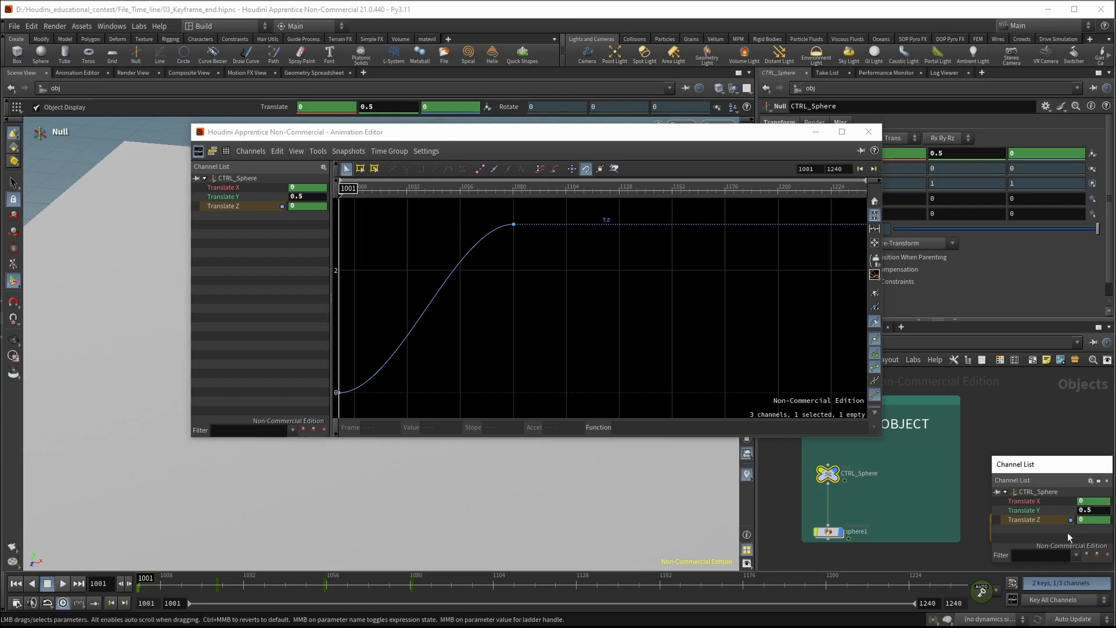
left_click_drag(1056, 468, 1044, 464)
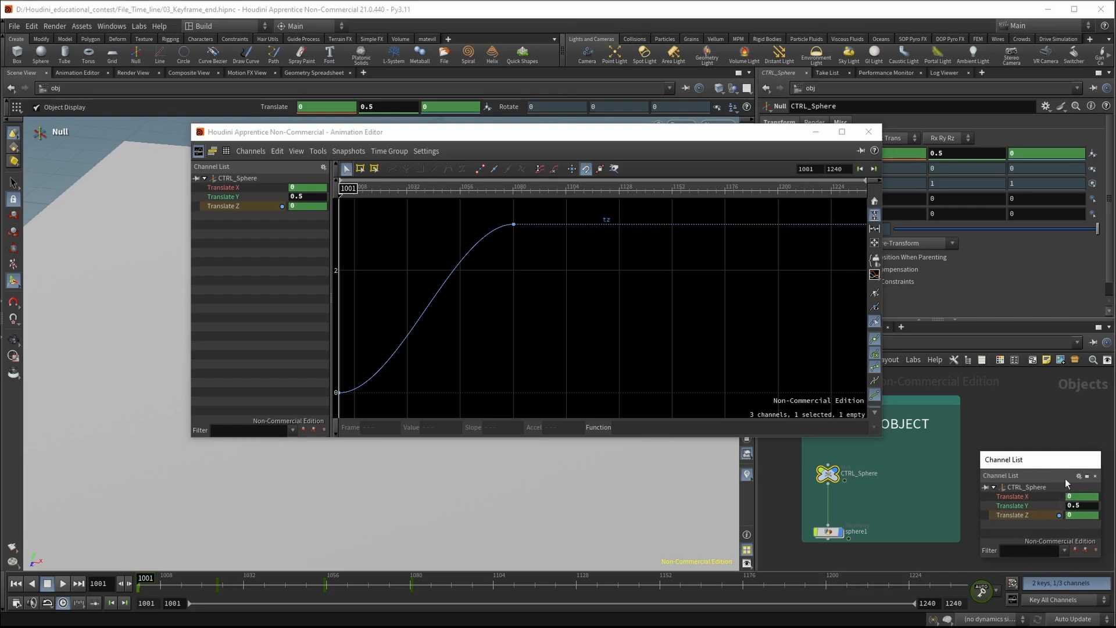
left_click(1095, 475)
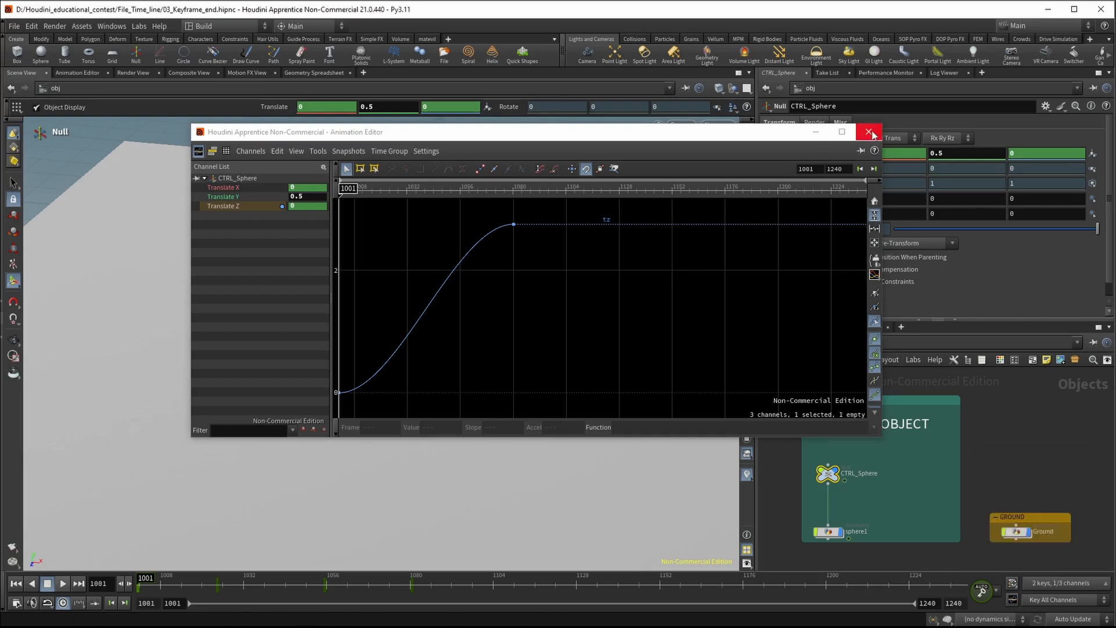
left_click(869, 132)
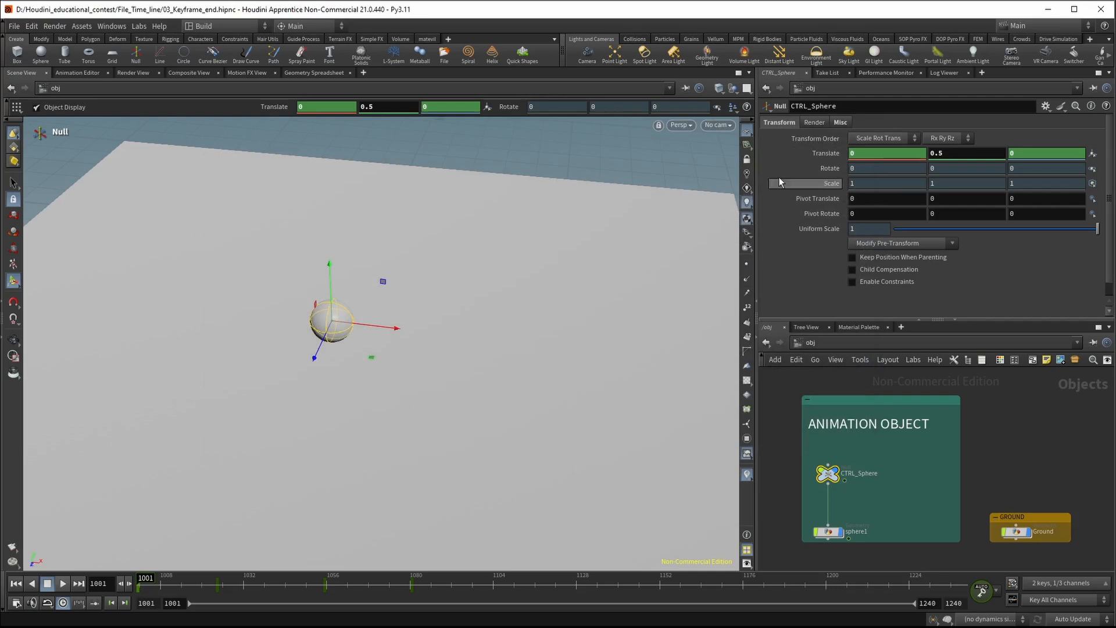
- Isolate CTRL_Sphere's Translate X in the channel list, showing it in a floating Animation Editor, and reposition and enlarge that window
right_click(877, 153)
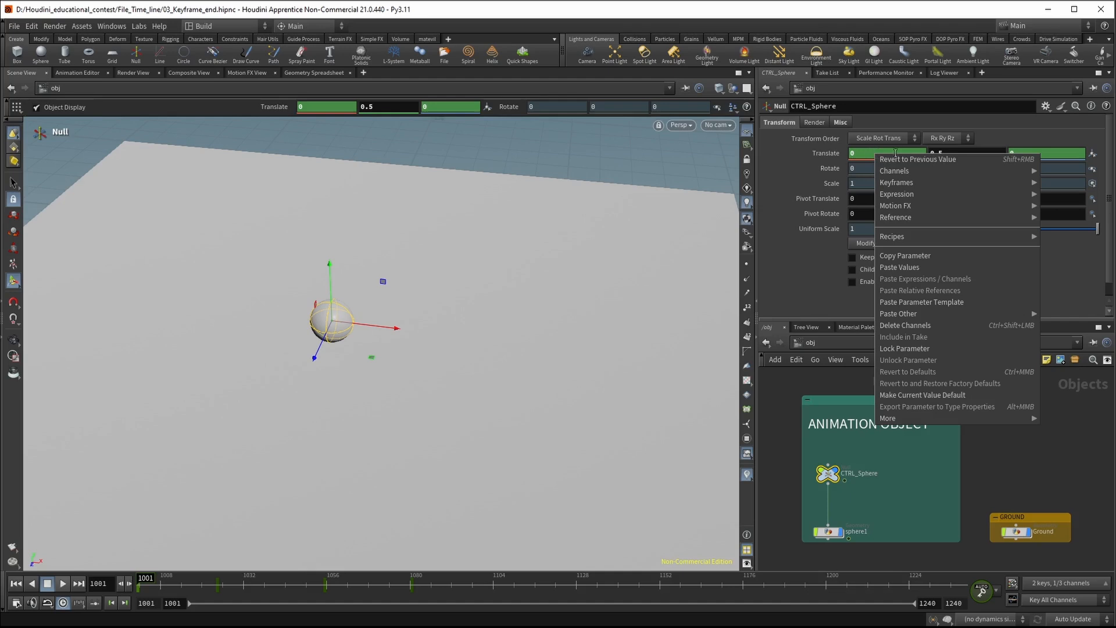
mouse_move(907, 170)
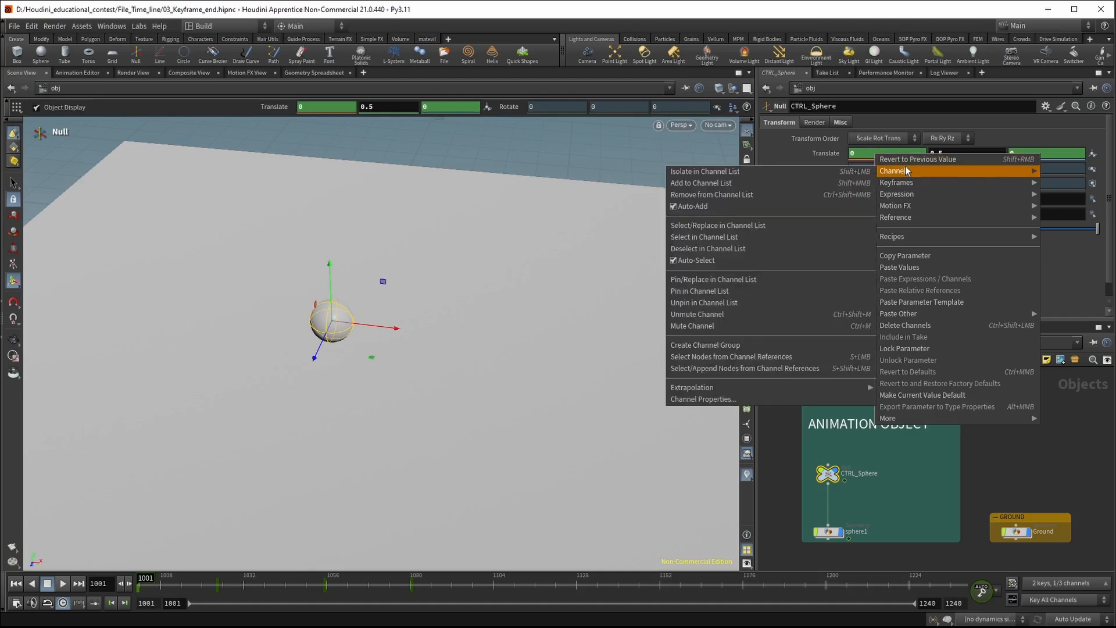
left_click(822, 174)
left_click_drag(876, 27, 551, 199)
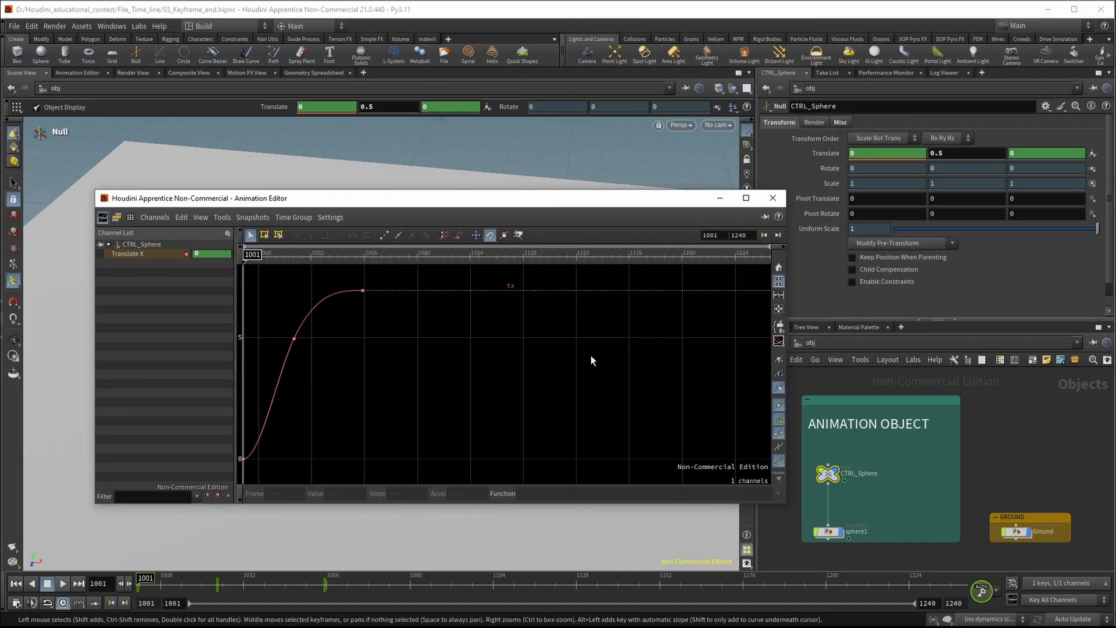
left_click_drag(786, 362, 965, 389)
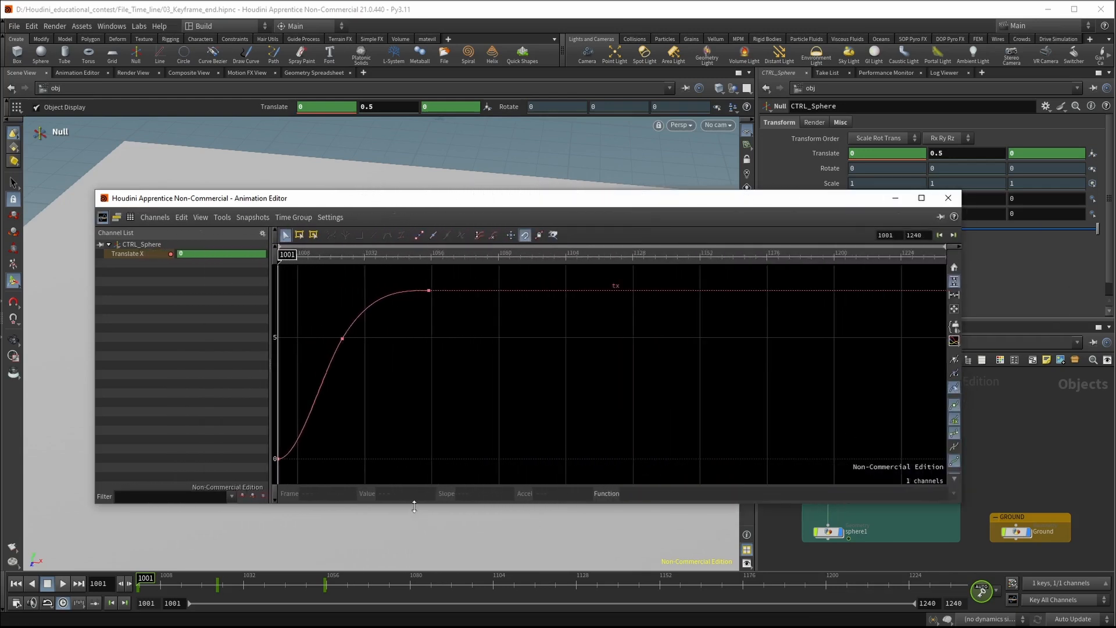
left_click_drag(425, 507, 433, 561)
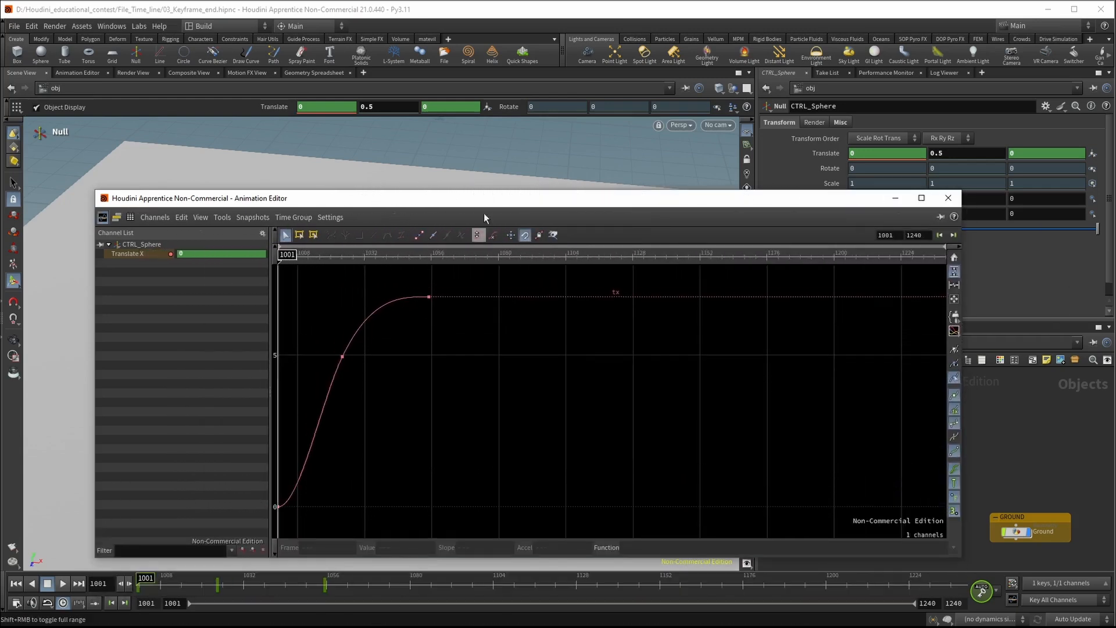
mouse_move(509, 193)
left_mouse_down()
mouse_move(508, 45)
mouse_move(523, 129)
mouse_move(511, 178)
left_mouse_up()
- Scrub along the Translate X curve to frame 1024 and delete the curve's last keyframe at frame 1055
middle_click_drag(414, 394, 699, 378)
scroll(633, 373, "up", 8)
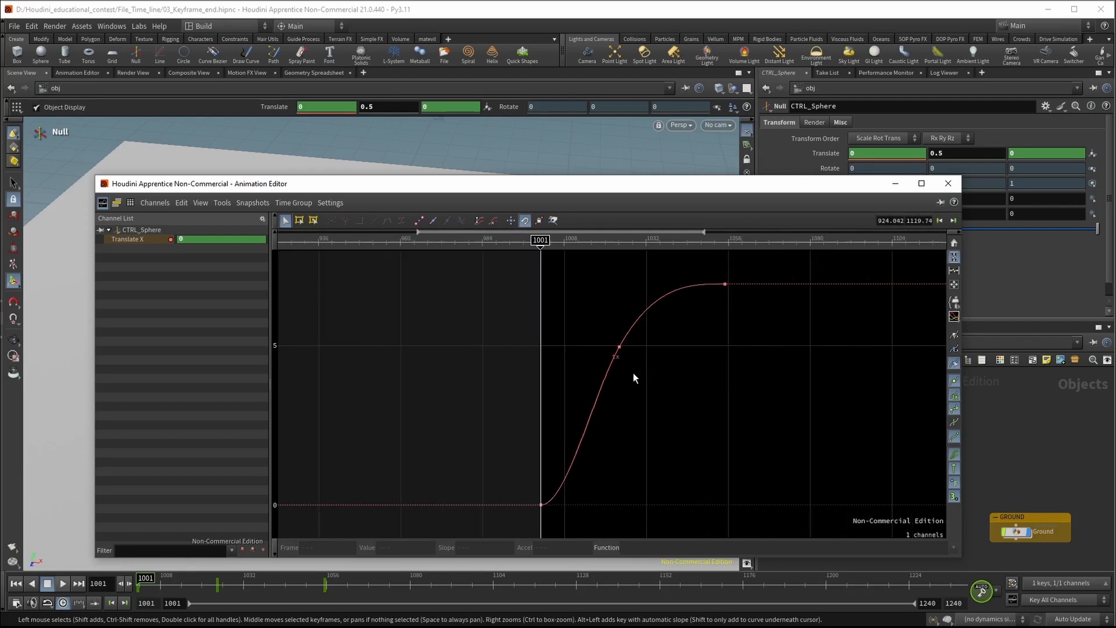
scroll(633, 373, "up", 2)
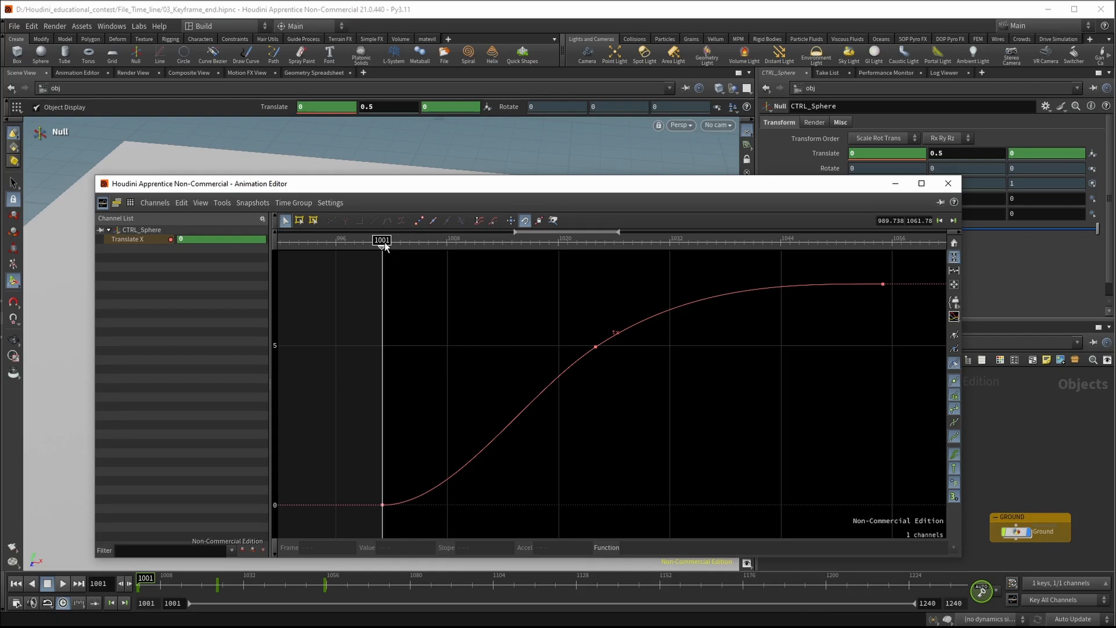
mouse_move(384, 242)
left_mouse_down()
mouse_move(494, 252)
mouse_move(419, 256)
mouse_move(572, 265)
mouse_move(384, 275)
mouse_move(597, 279)
mouse_move(338, 519)
left_mouse_up()
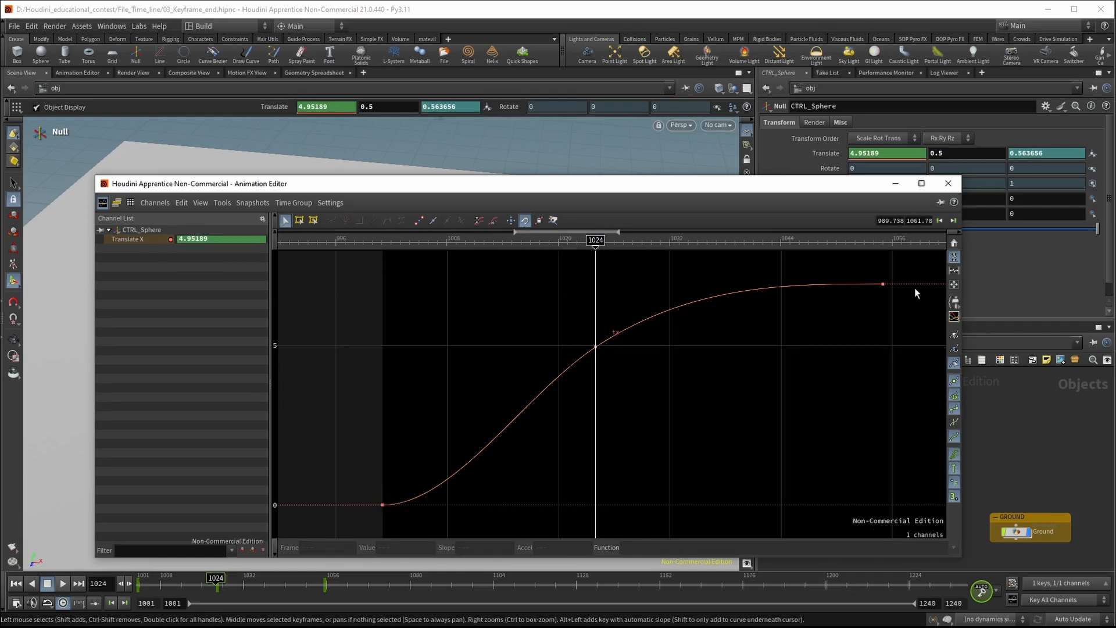
left_click_drag(930, 271, 835, 315)
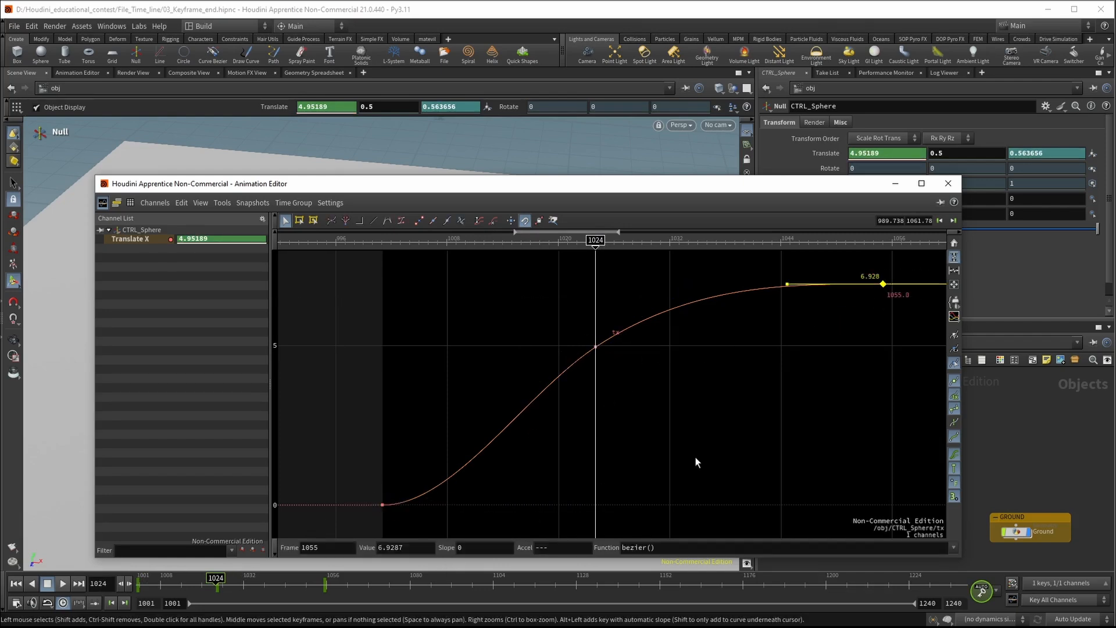
key("Delete")
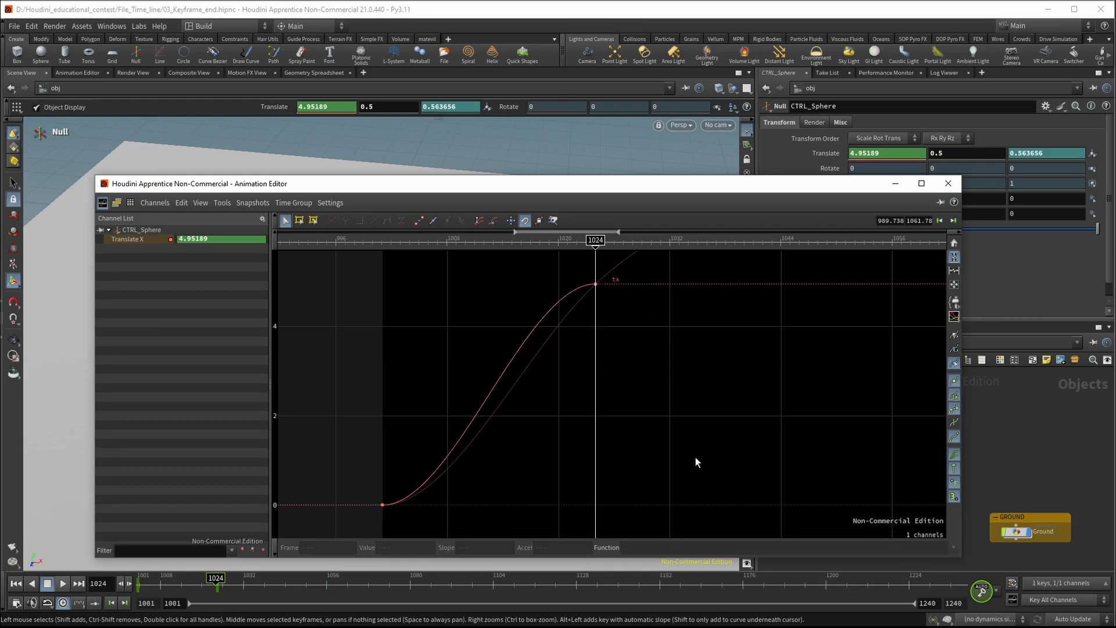
- Move the Animation Editor aside and back, and examine the shortened Translate X curve at different zoom levels
left_click_drag(611, 183, 1115, 114)
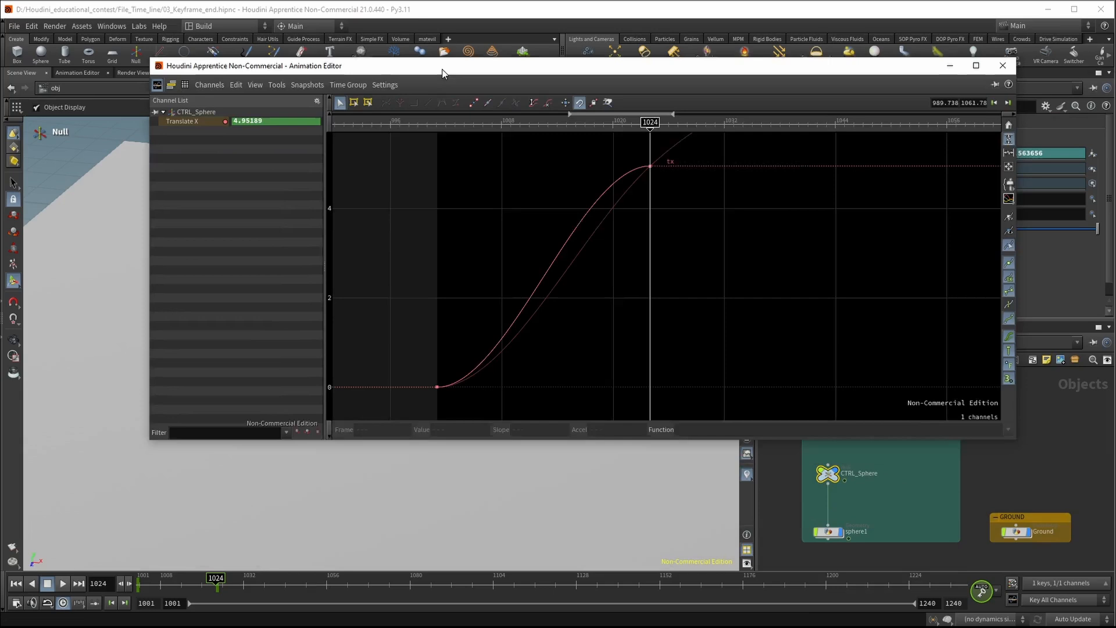
left_click_drag(1083, 112, 388, 63)
middle_click_drag(701, 240, 704, 240)
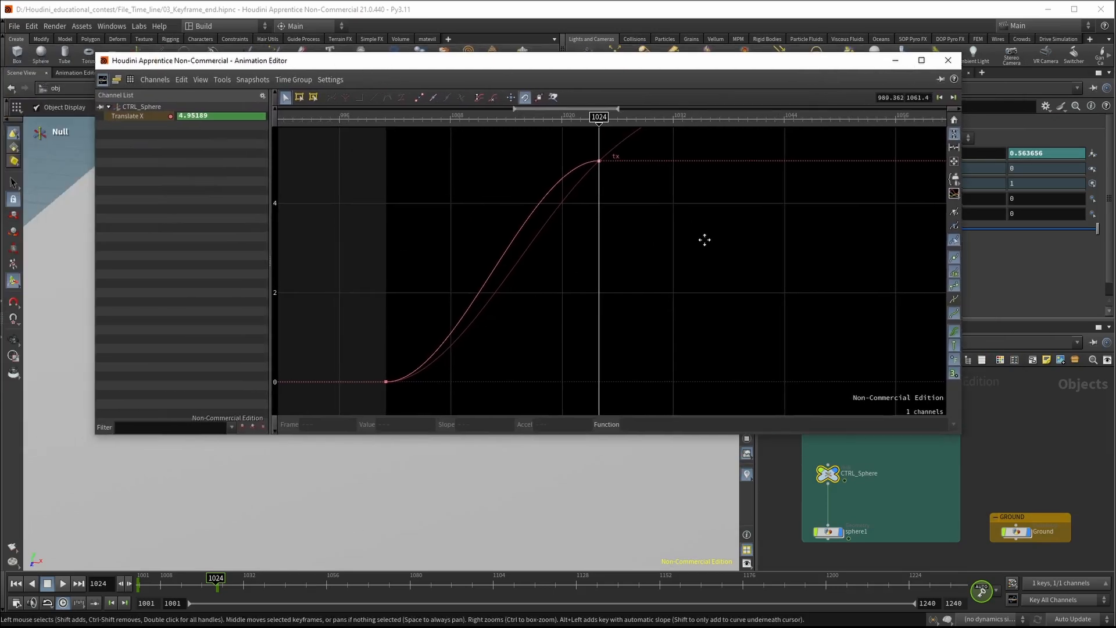
middle_click_drag(590, 259, 697, 262)
scroll(577, 299, "up", 7)
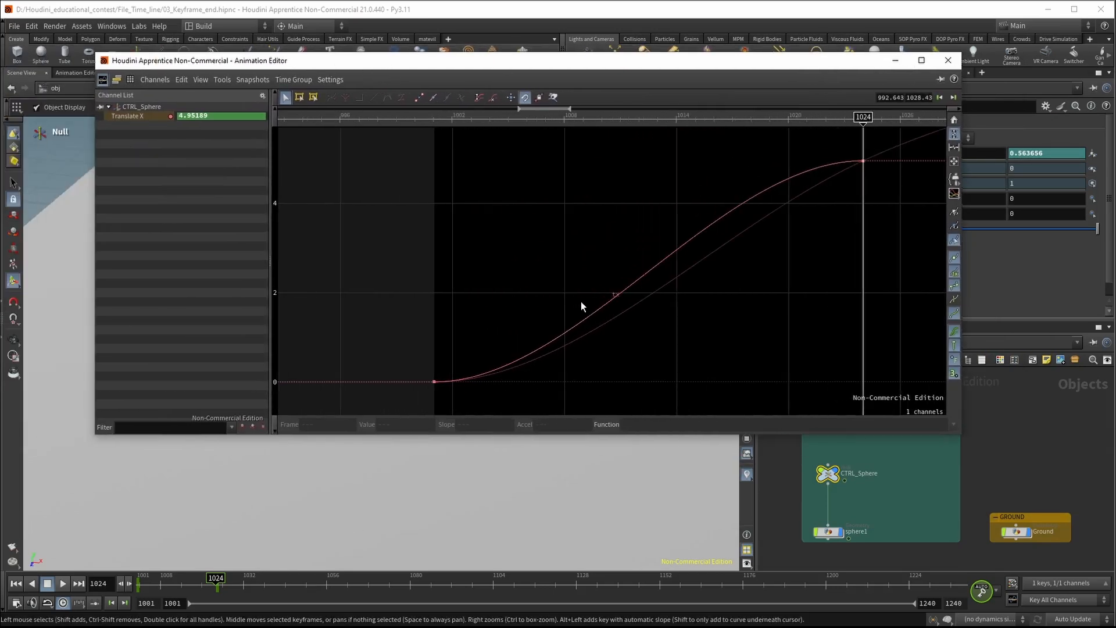
scroll(686, 269, "up", 1)
scroll(728, 196, "up", 1)
scroll(676, 197, "down", 4)
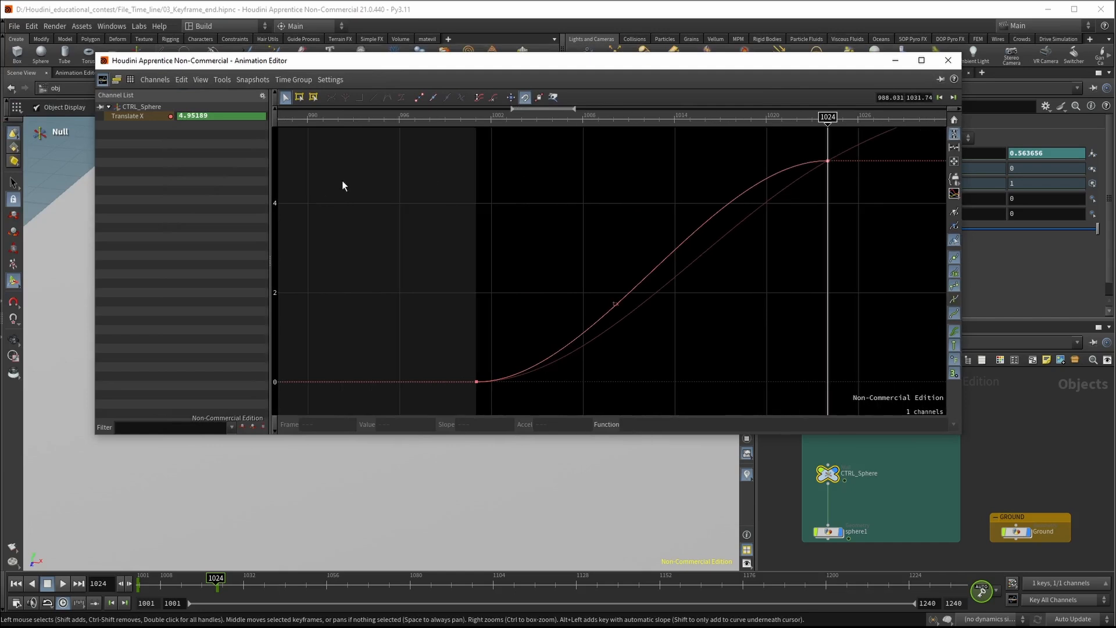
scroll(668, 221, "down", 1)
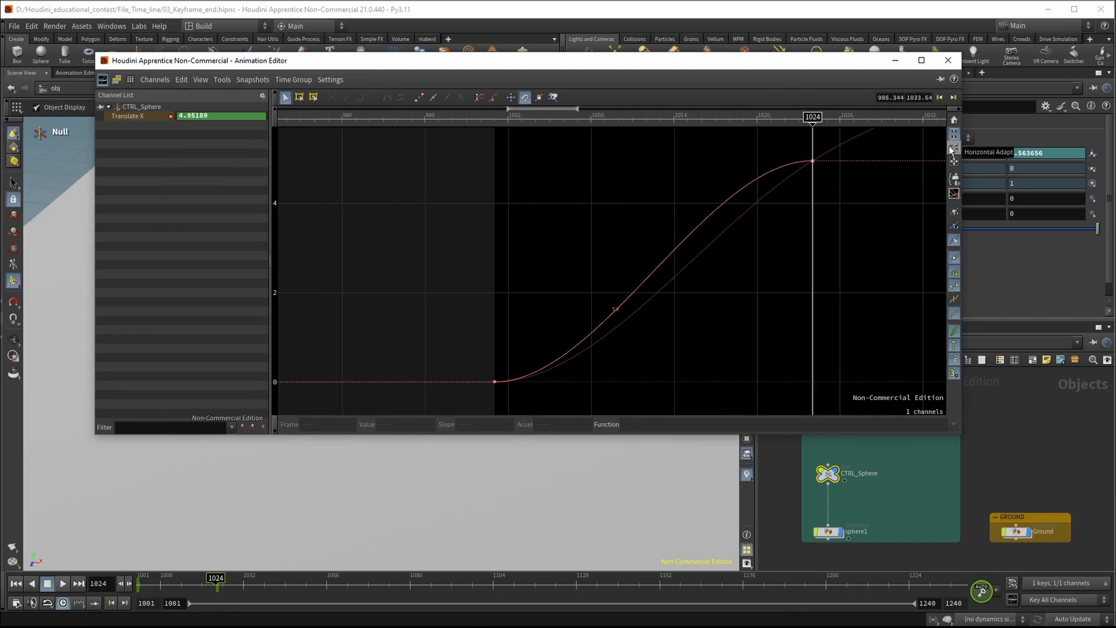
- Try Horizontal Adapt on the Translate X graph, select the first keyframe, and reset the view
left_click(952, 149)
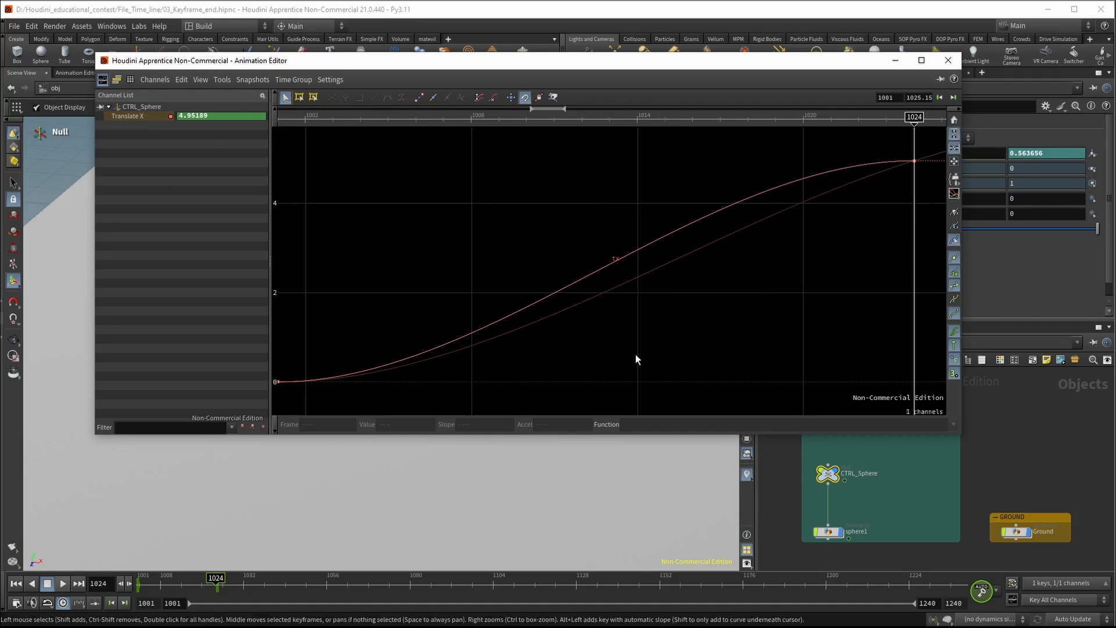
left_click_drag(342, 345, 273, 410)
key("h")
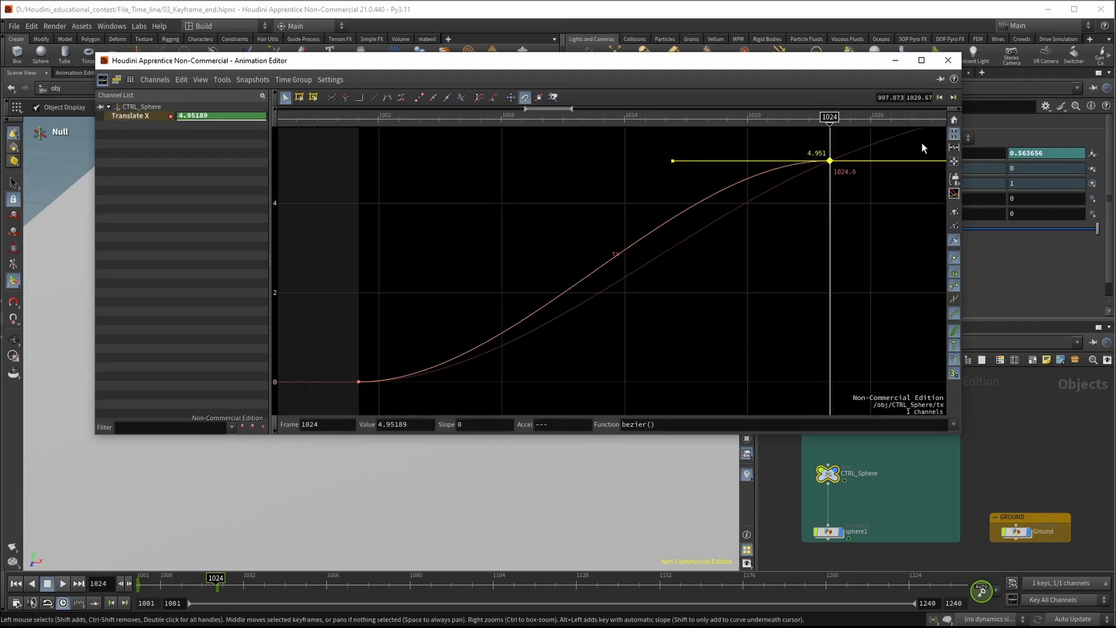
- Try moving the Translate X keyframe at frame 1024 to frame 1016, and undo the move
left_click_drag(922, 142, 773, 193)
middle_click_drag(874, 285, 741, 280)
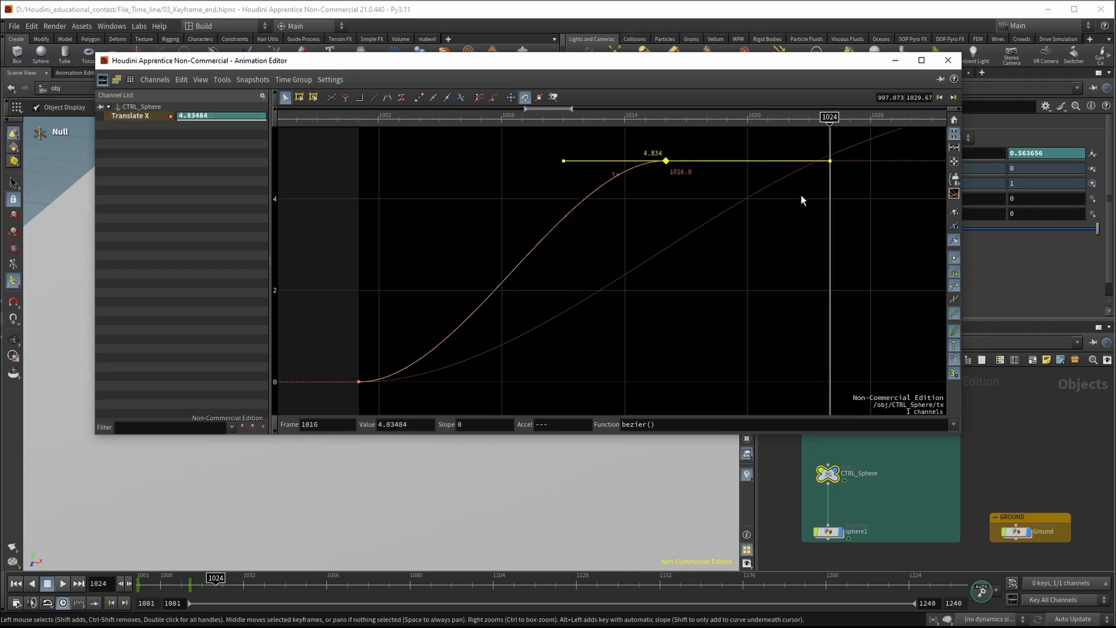
key("ctrl+z")
- Try tilting the tangent of the frame 1024 keyframe to a slope of about 4.58 and shifting the key in time, and undo both
middle_click_drag(891, 244, 791, 253)
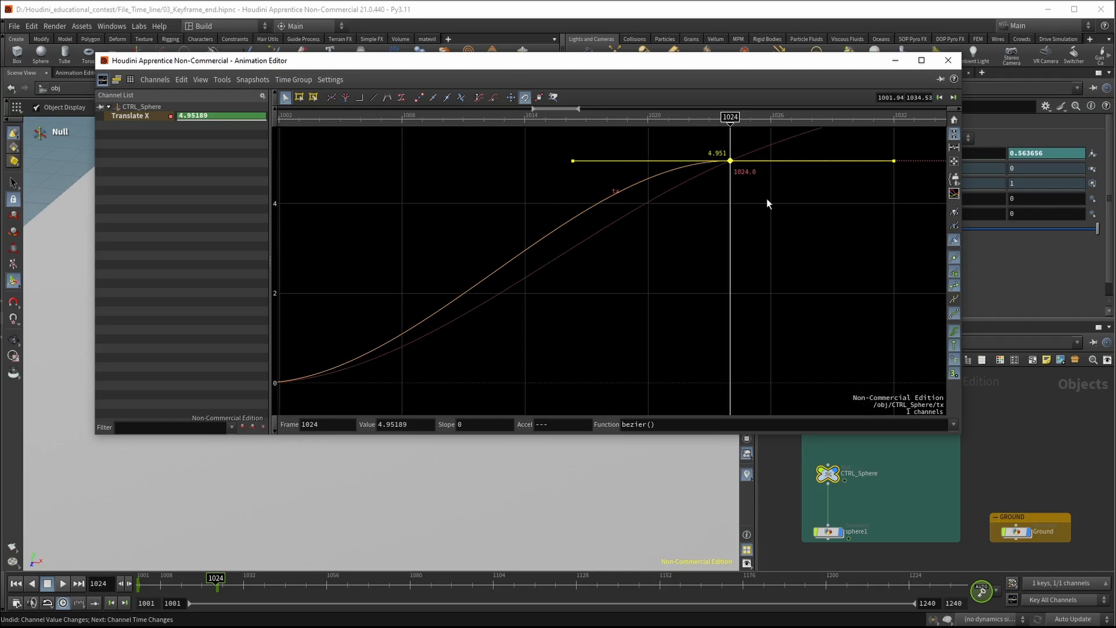
middle_click_drag(839, 249, 661, 266)
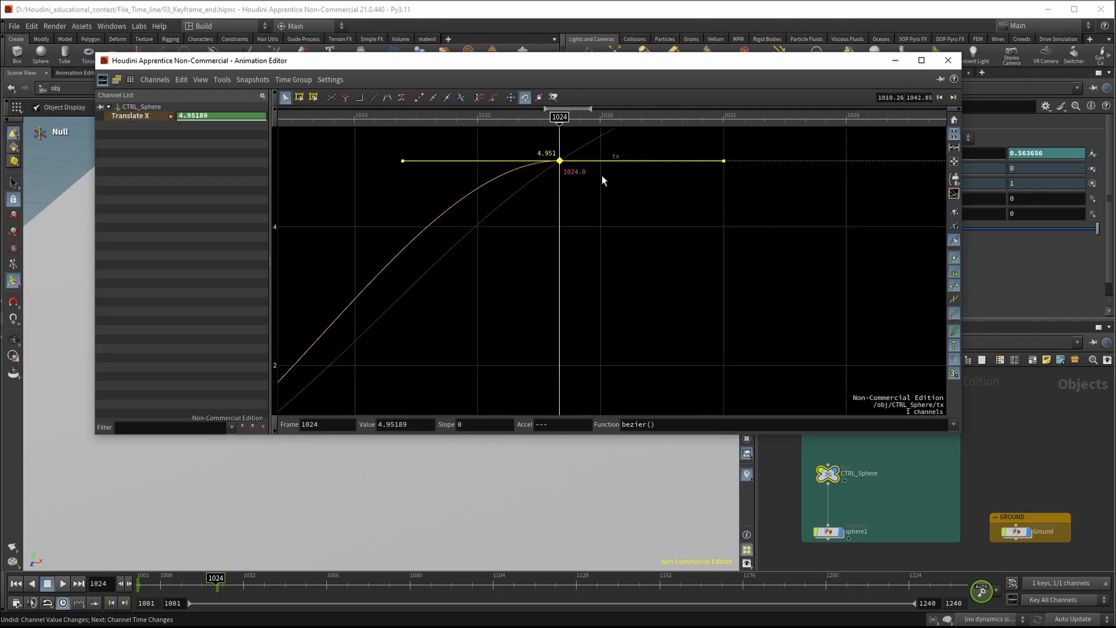
mouse_move(695, 217)
middle_mouse_down()
mouse_move(897, 214)
mouse_move(643, 224)
mouse_move(682, 229)
middle_mouse_up()
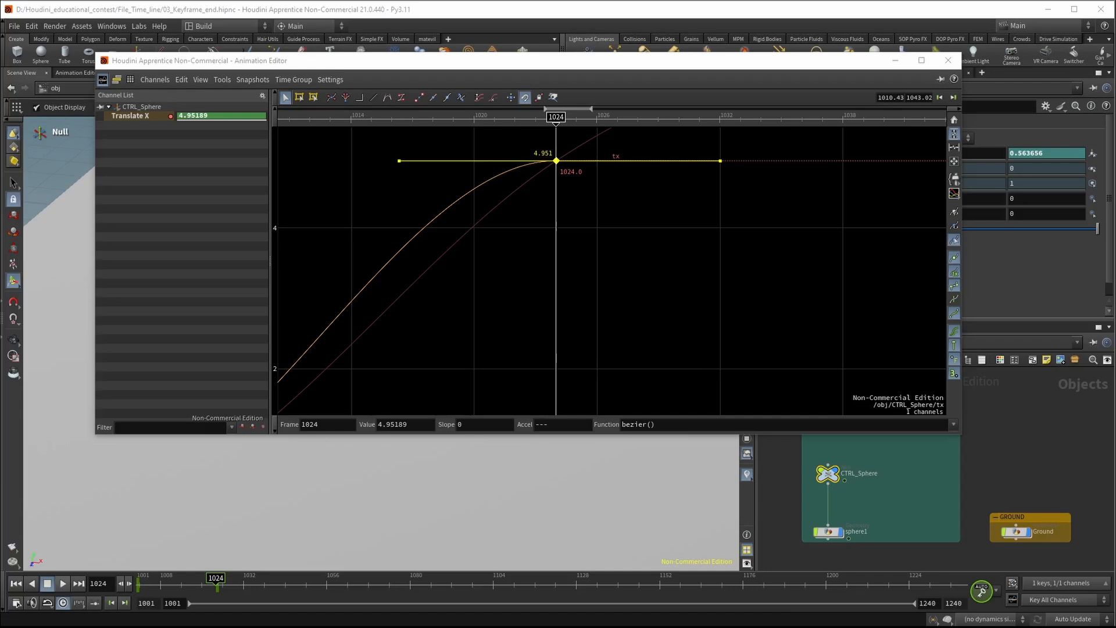
left_click_drag(399, 161, 470, 210)
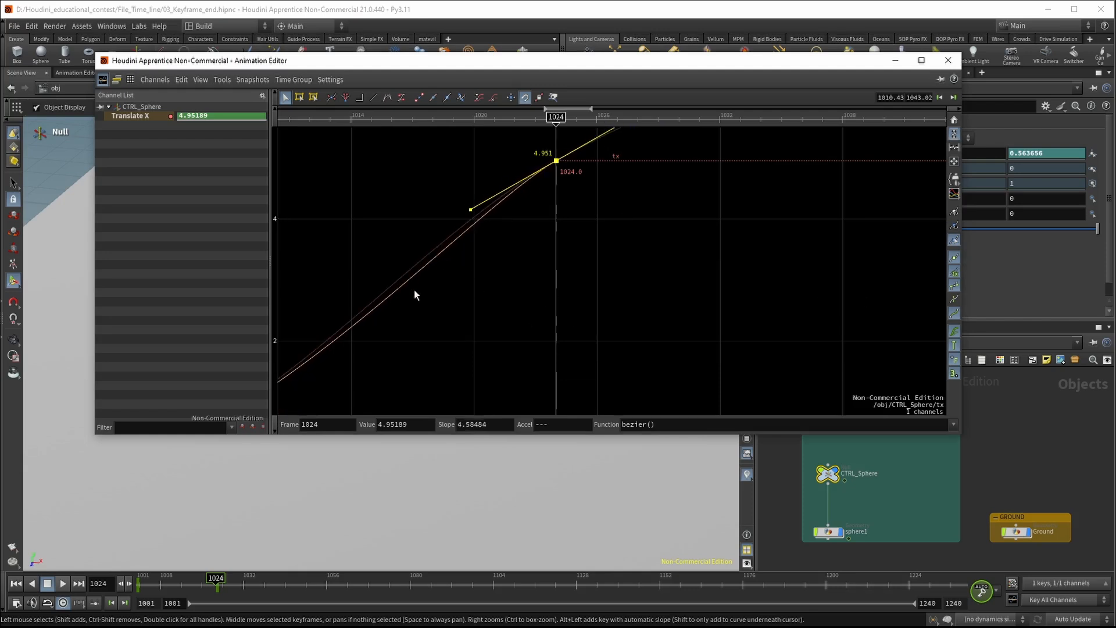
middle_click_drag(588, 260, 857, 246)
key("ctrl+z")
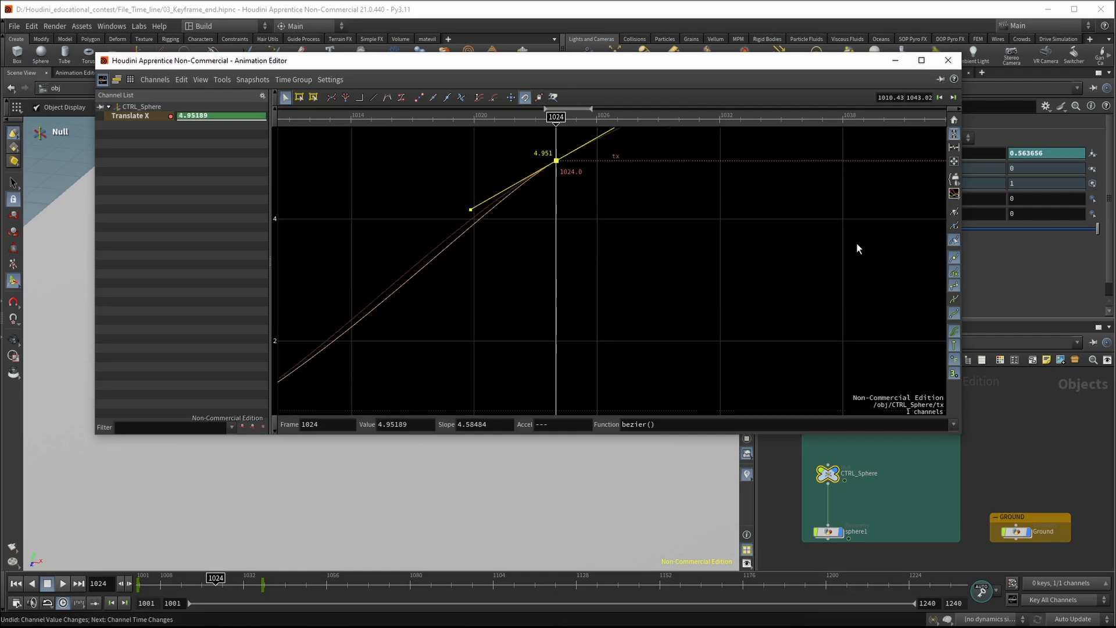
scroll(718, 277, "down", 3)
scroll(521, 388, "up", 1)
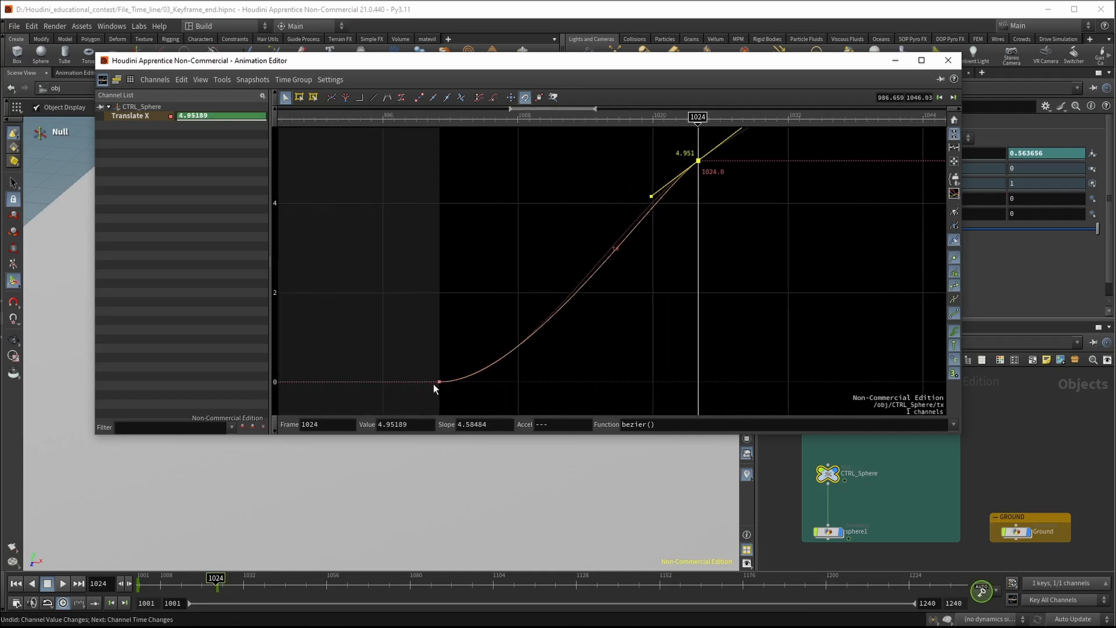
key("ctrl+z")
key("ctrl+z")
left_click(755, 268)
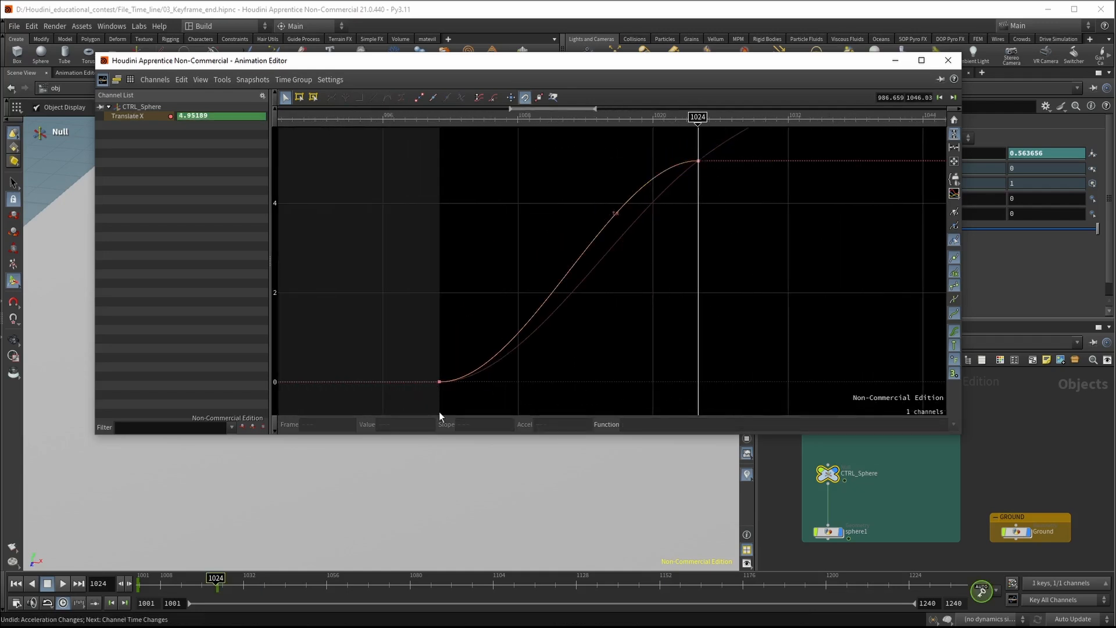
- Close the Animation Editor and shorten the timeline's playback range to end at frame 1025
left_click(948, 60)
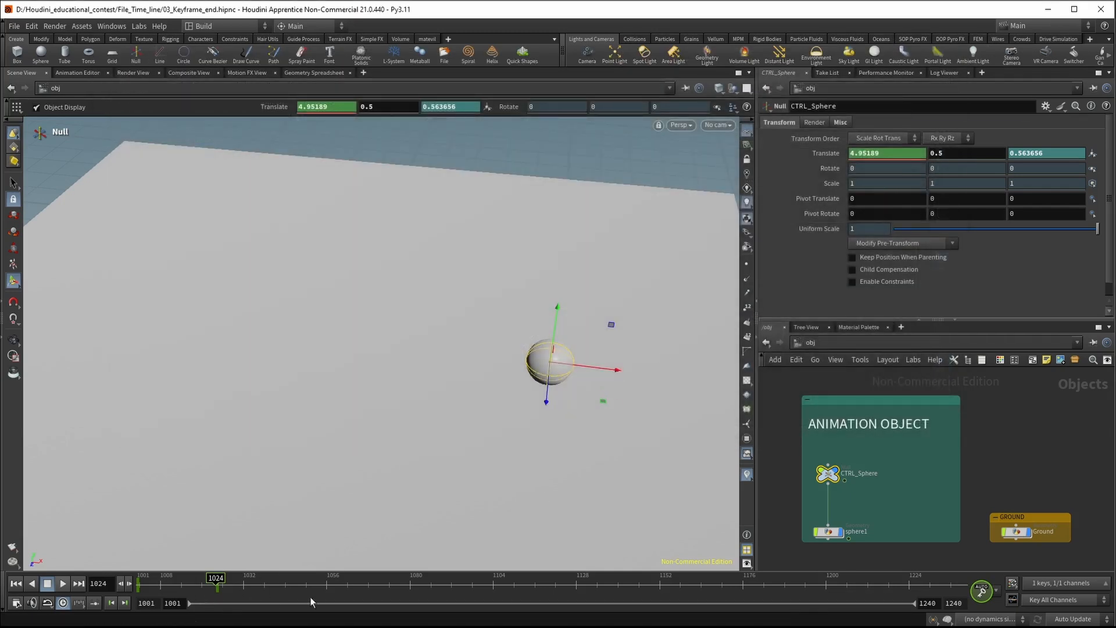
left_click_drag(915, 603, 259, 603)
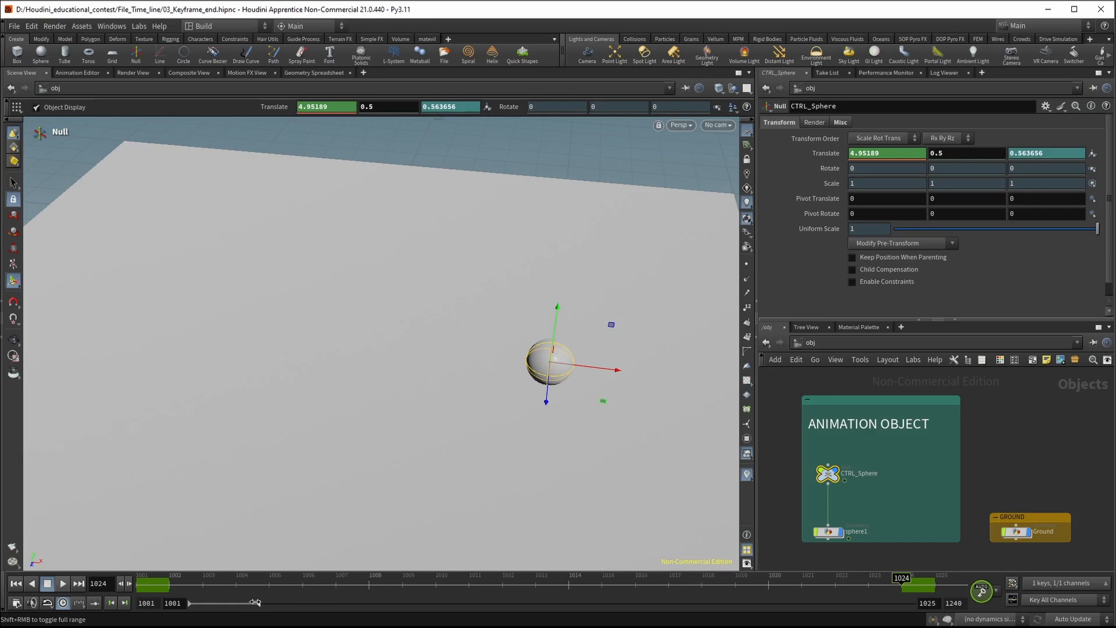
- Play the sphere's motion from frame 1001, stop it, and scrub through the range to frame 1024
left_click(139, 586)
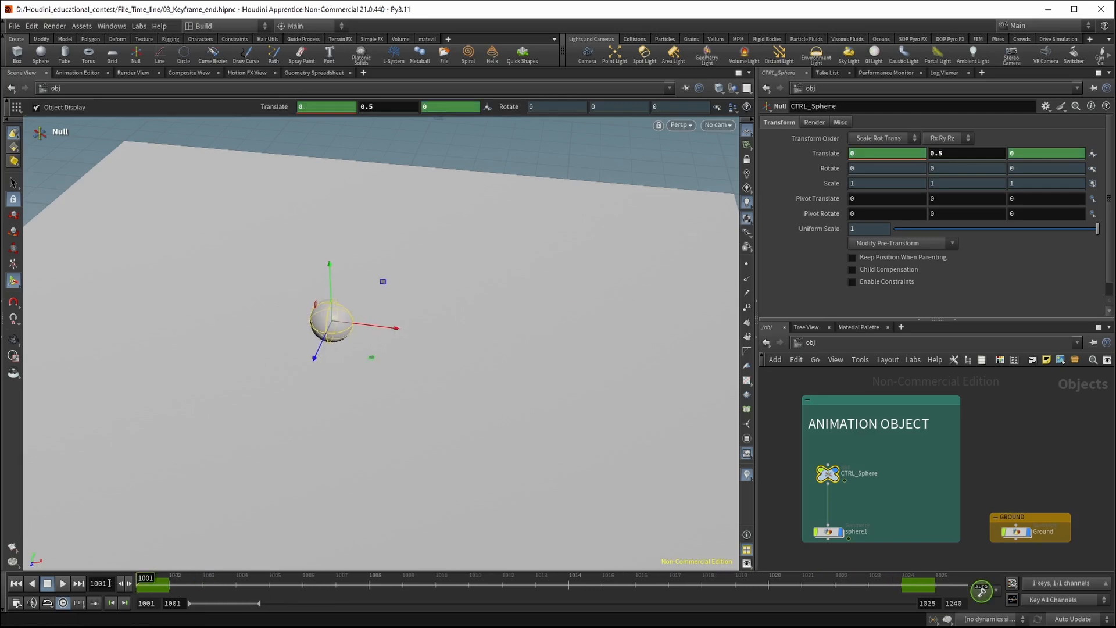
left_click(60, 584)
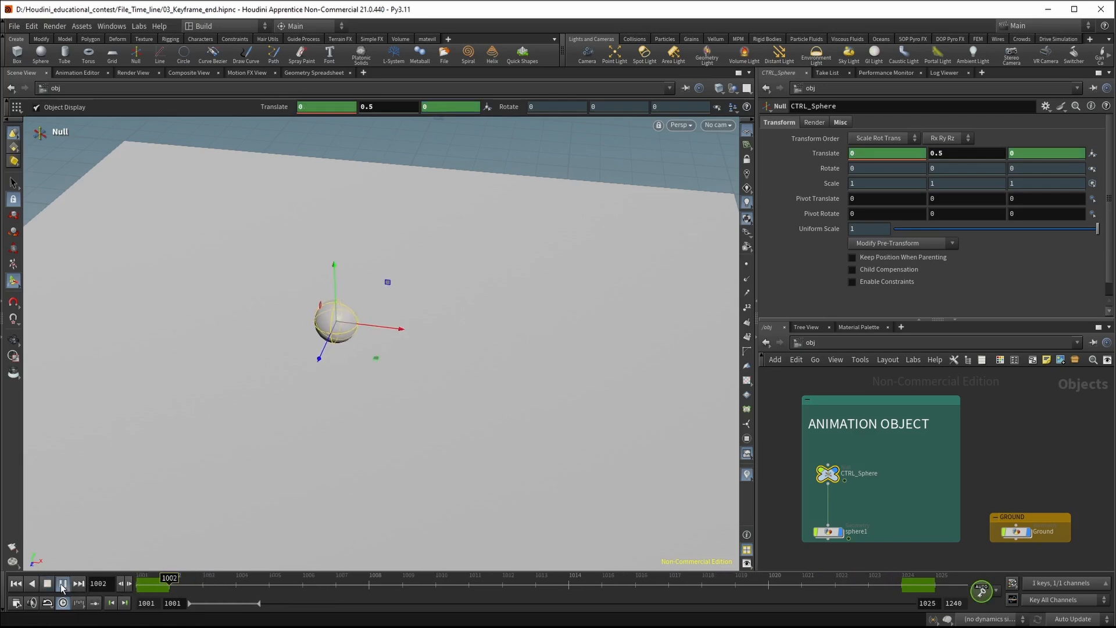
left_click(61, 584)
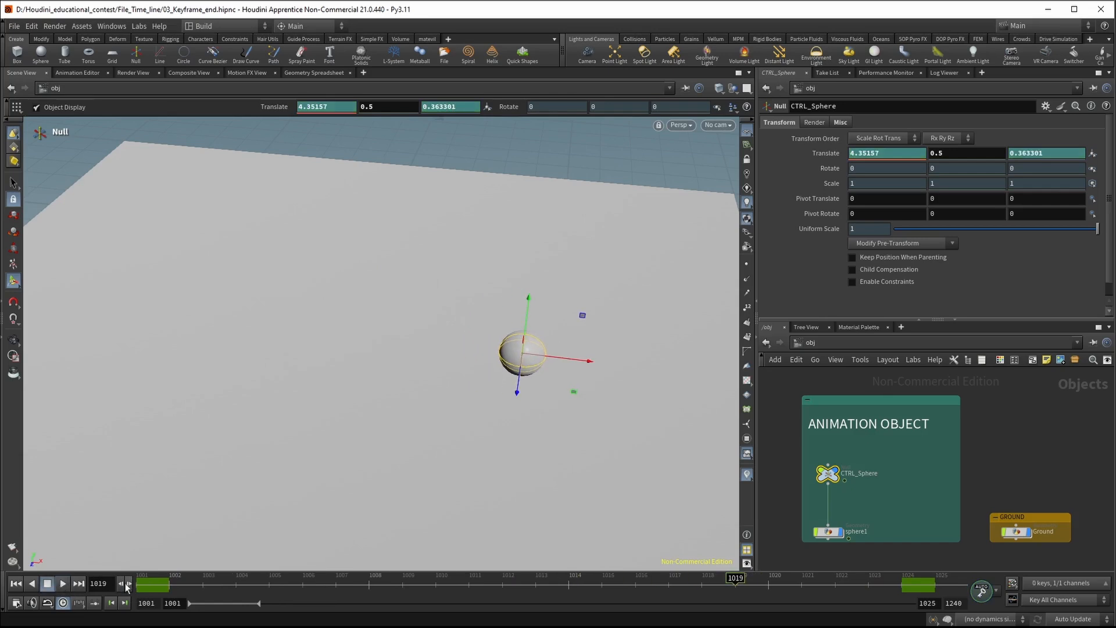
left_click_drag(158, 586, 928, 592)
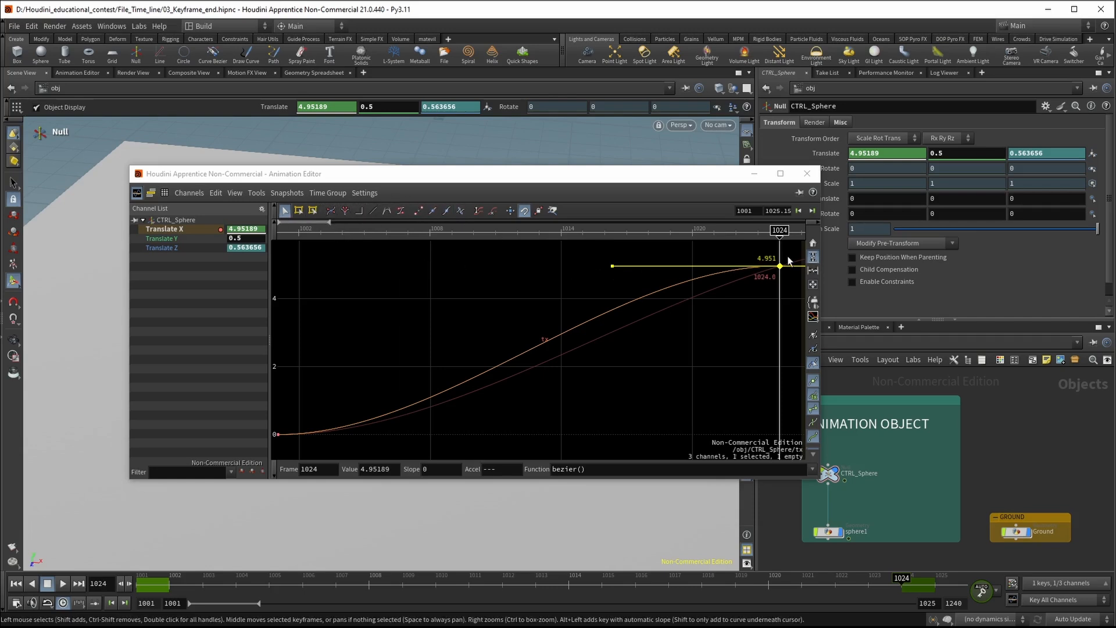
- Straighten the Translate X curve between frames 1001 and 1024 by tilting both keys' tangents, giving the first key a slope of about 5.1
left_click_drag(797, 253, 253, 467)
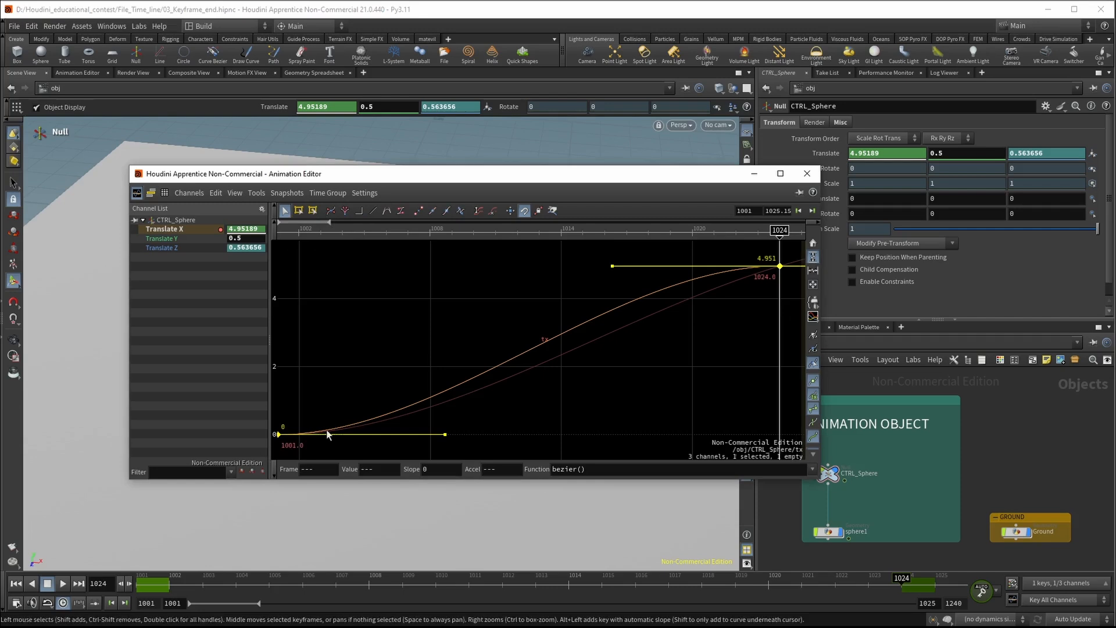
left_click(409, 421)
left_click_drag(798, 246, 754, 281)
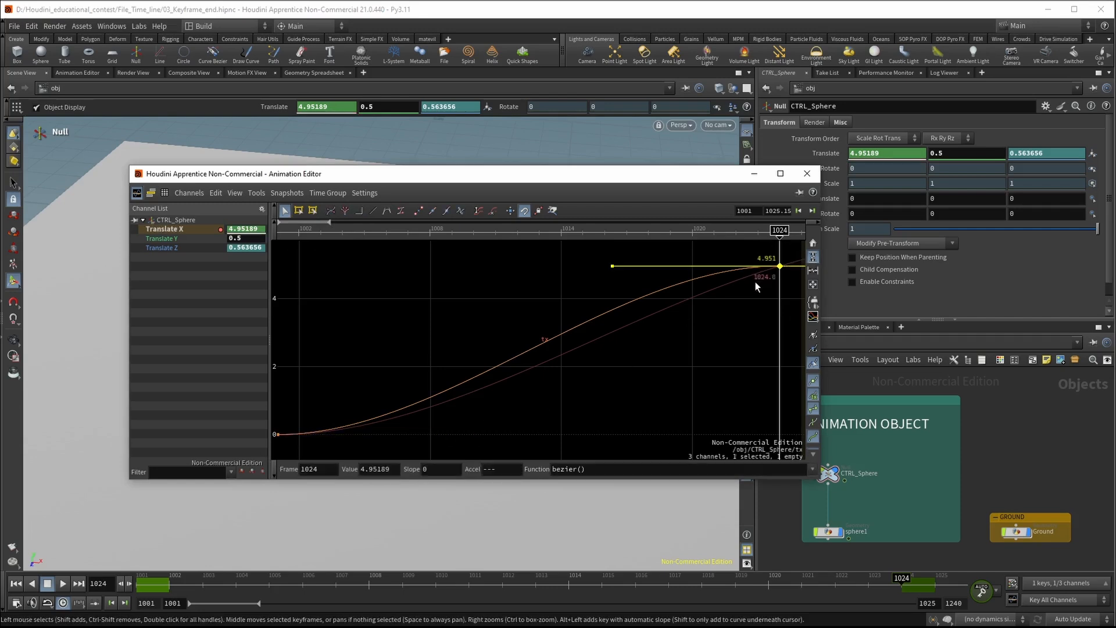
left_click_drag(612, 267, 637, 314)
left_click_drag(269, 419, 300, 447)
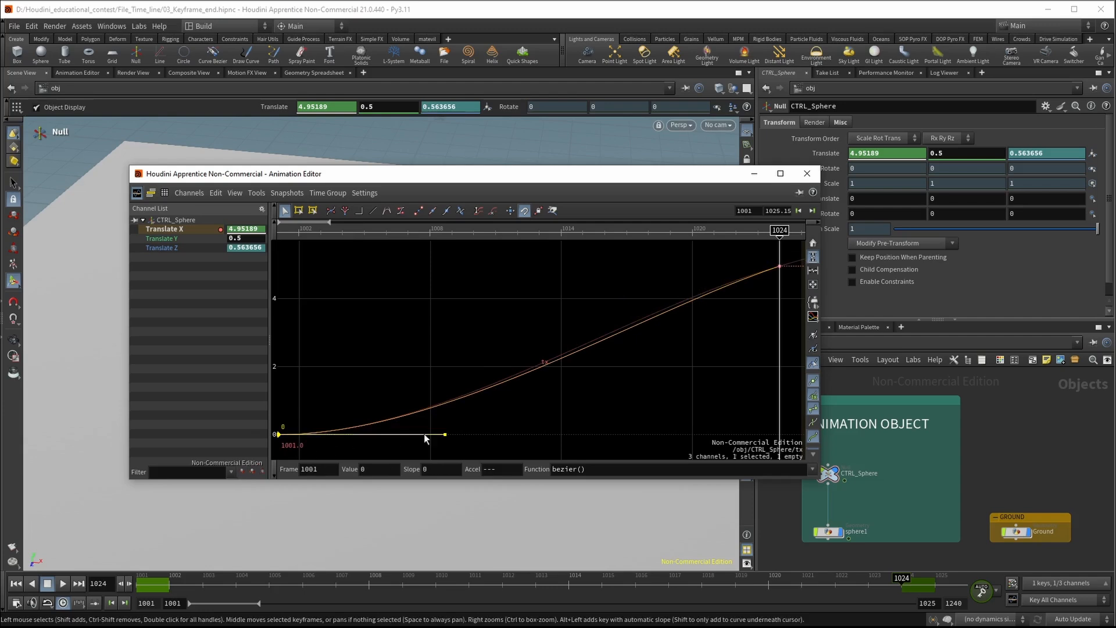
left_click_drag(444, 435, 420, 388)
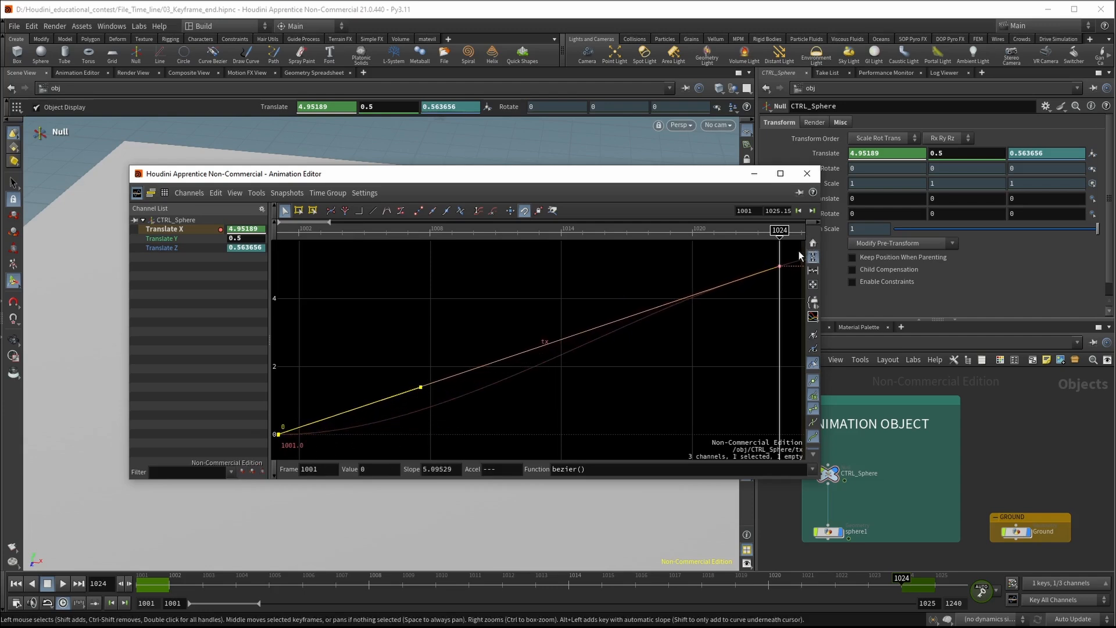
- Tilt the frame 1024 key's tangent on Translate X to a slope of about 4.81 and undo any stray shift of the key
left_click_drag(797, 256, 756, 289)
mouse_move(636, 315)
left_mouse_down()
mouse_move(645, 322)
mouse_move(637, 311)
left_mouse_up()
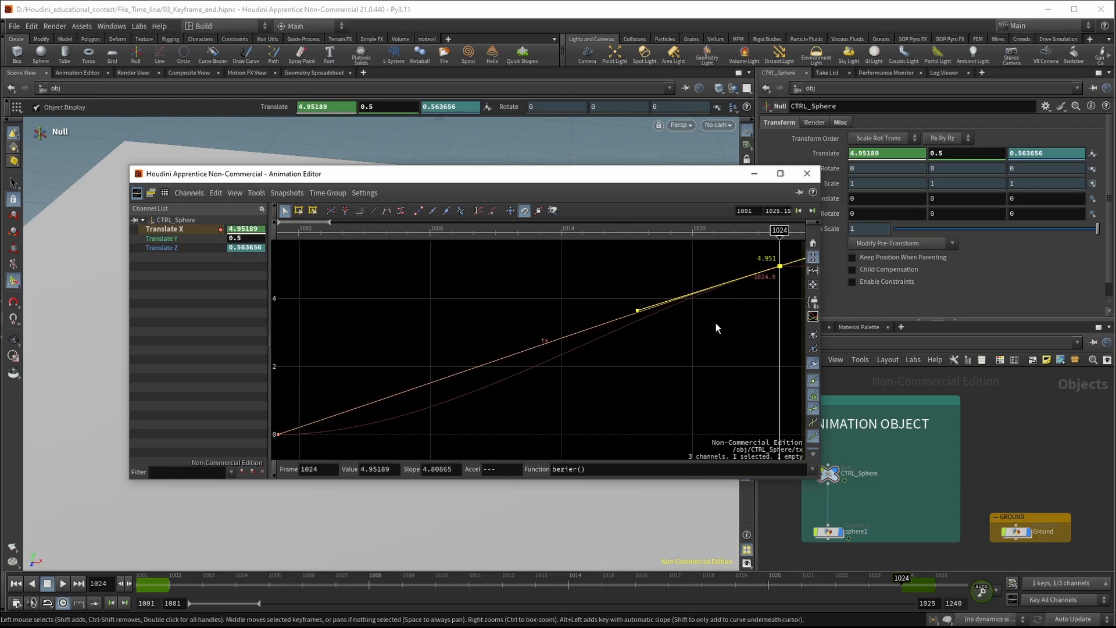
mouse_move(716, 323)
middle_mouse_down()
mouse_move(633, 347)
mouse_move(704, 328)
middle_mouse_up()
key("ctrl+z")
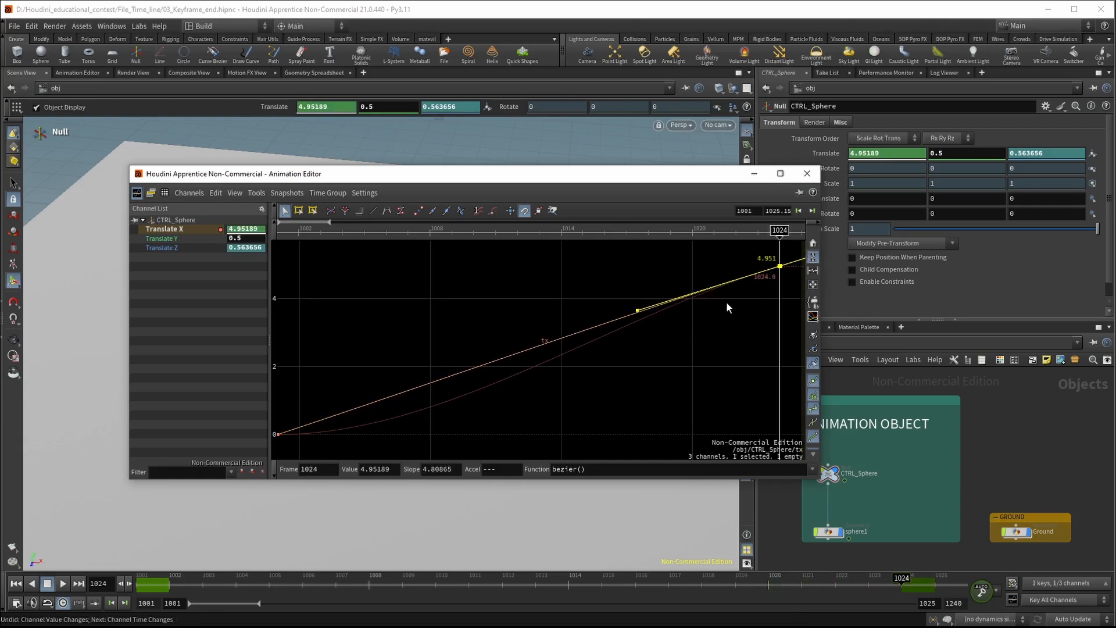
- Move the Animation Editor window and reduce its height to uncover the sphere in the viewport
scroll(660, 342, "down", 2)
scroll(698, 284, "down", 1)
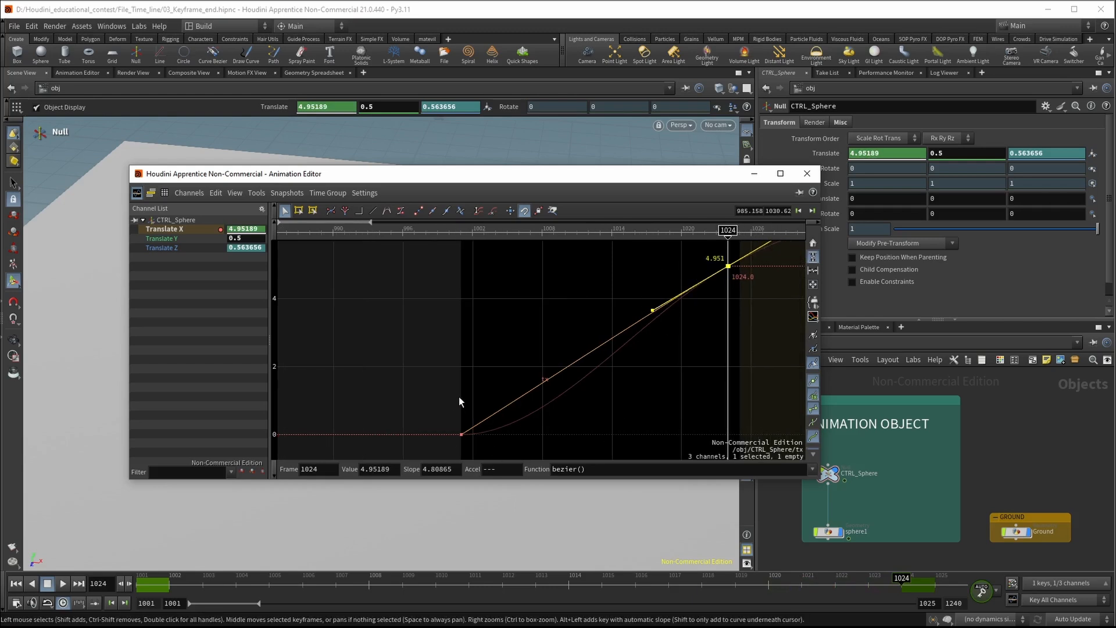
left_click_drag(613, 174, 870, 47)
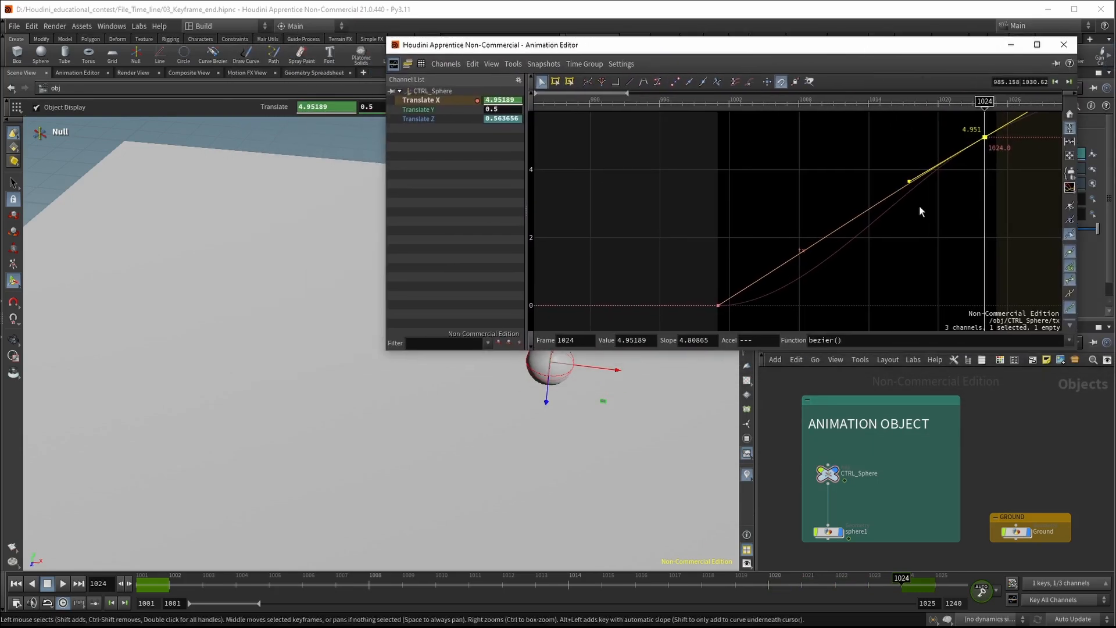
left_click_drag(863, 349, 870, 282)
- Play the sphere's motion from frame 1001 with the straightened curve and stop it
left_click_drag(195, 582, 139, 583)
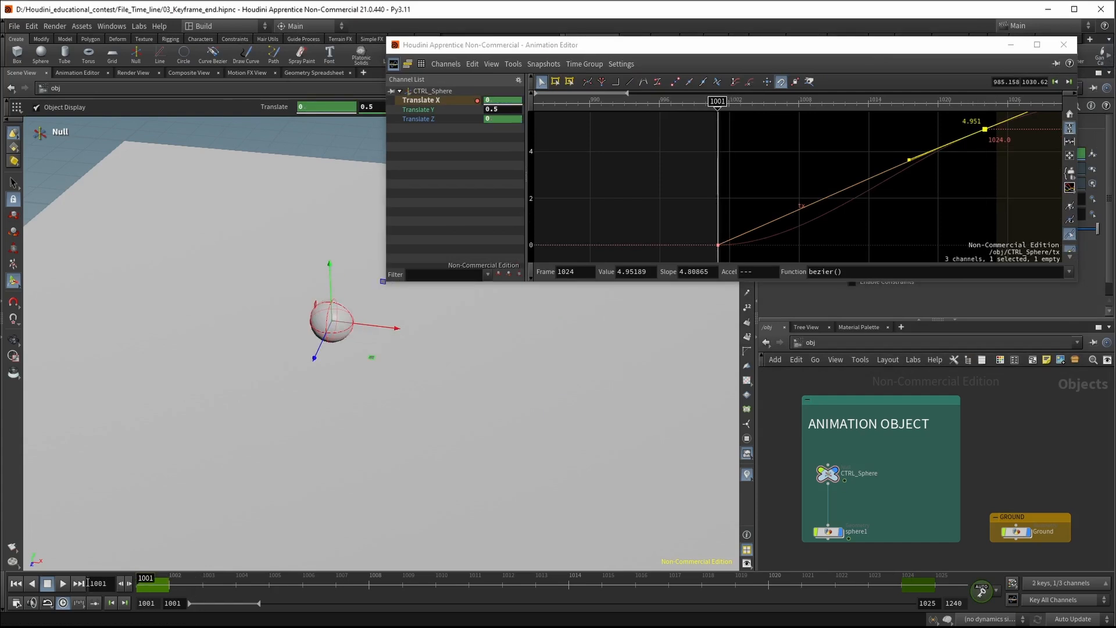
left_click(61, 583)
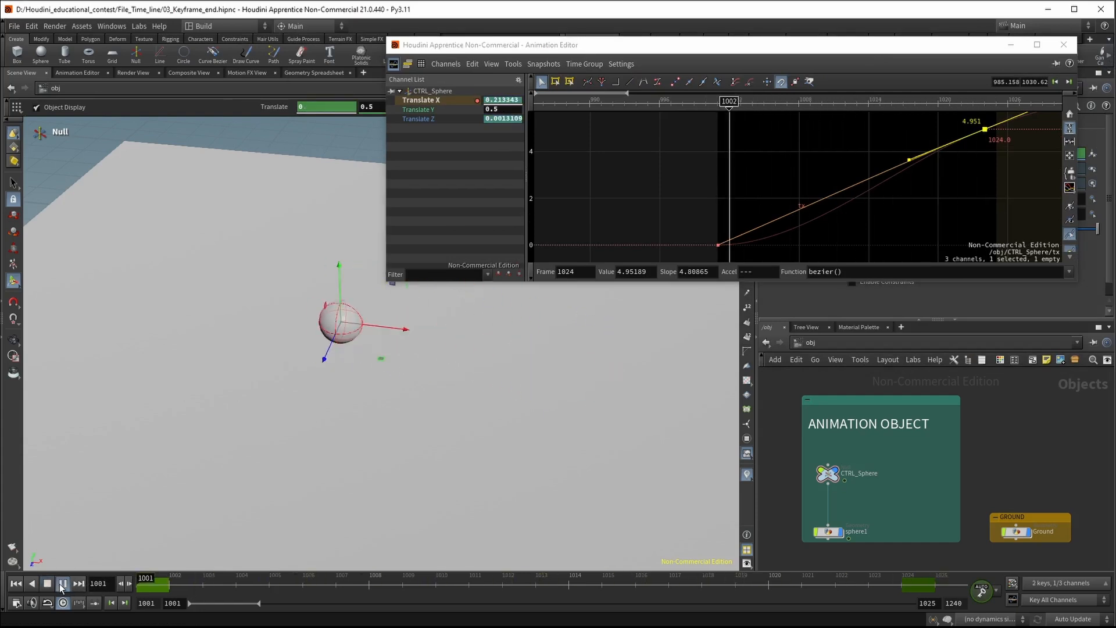
left_click(59, 584)
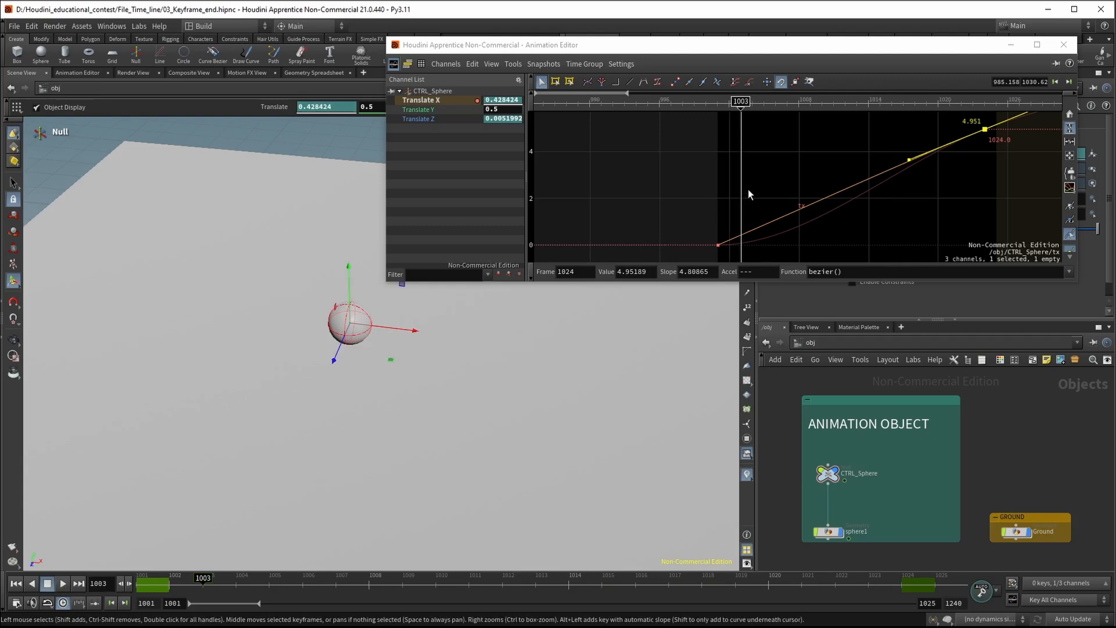
- Set the Translate X keys at frames 1001 and 1024 to linear() interpolation
left_click(719, 245)
left_click(632, 82)
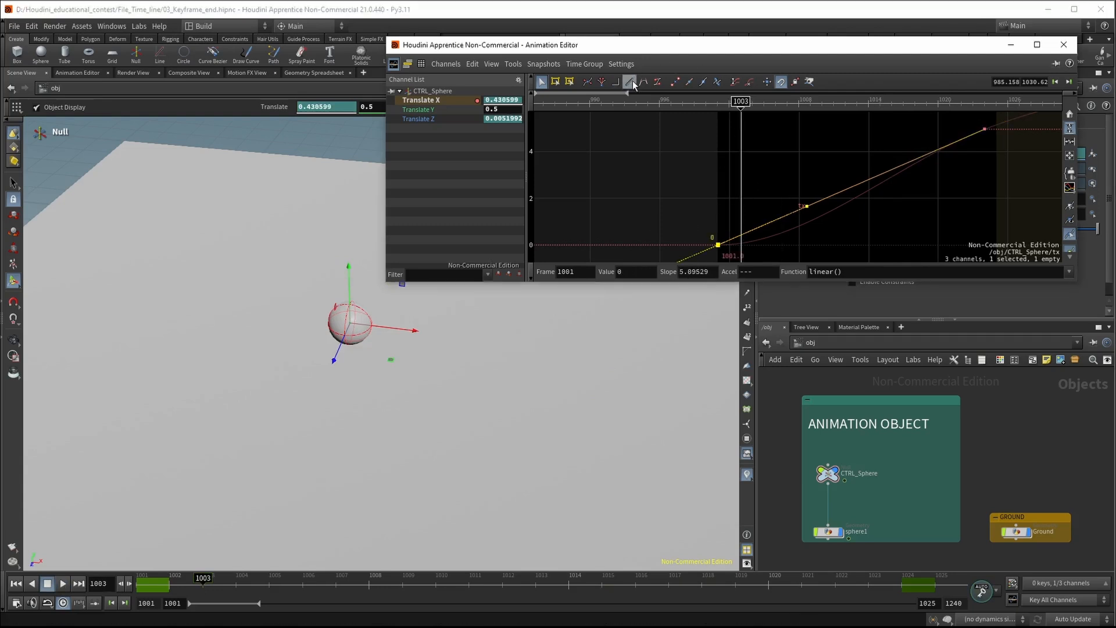
left_click_drag(936, 123, 937, 124)
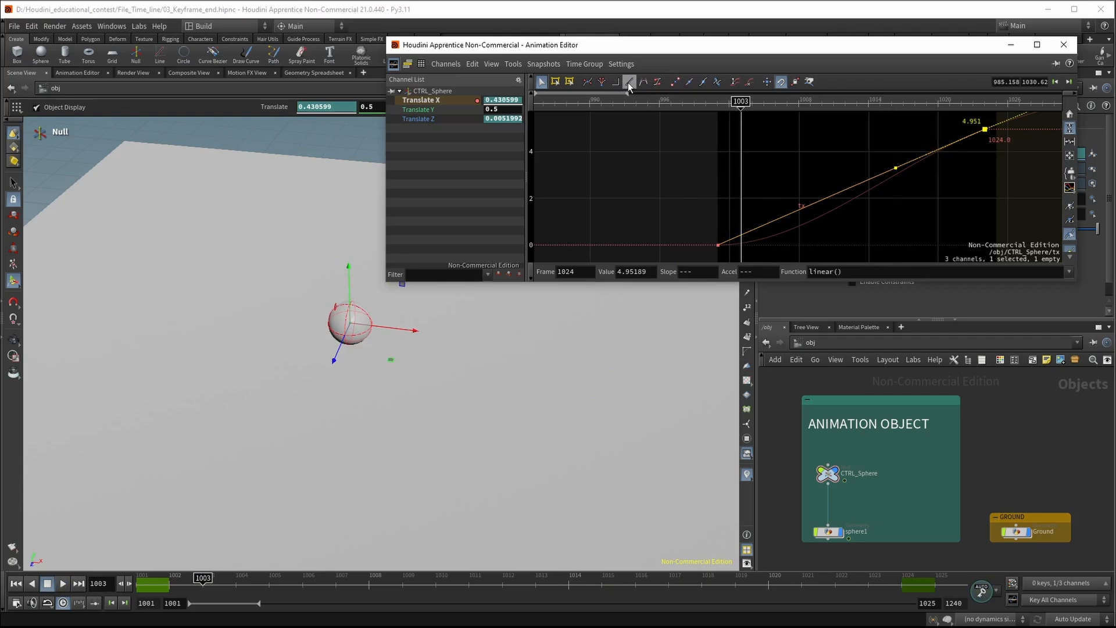
- Play the sphere's linear motion from frame 1001, stop it, and return to the first frame
left_click_drag(219, 580, 139, 582)
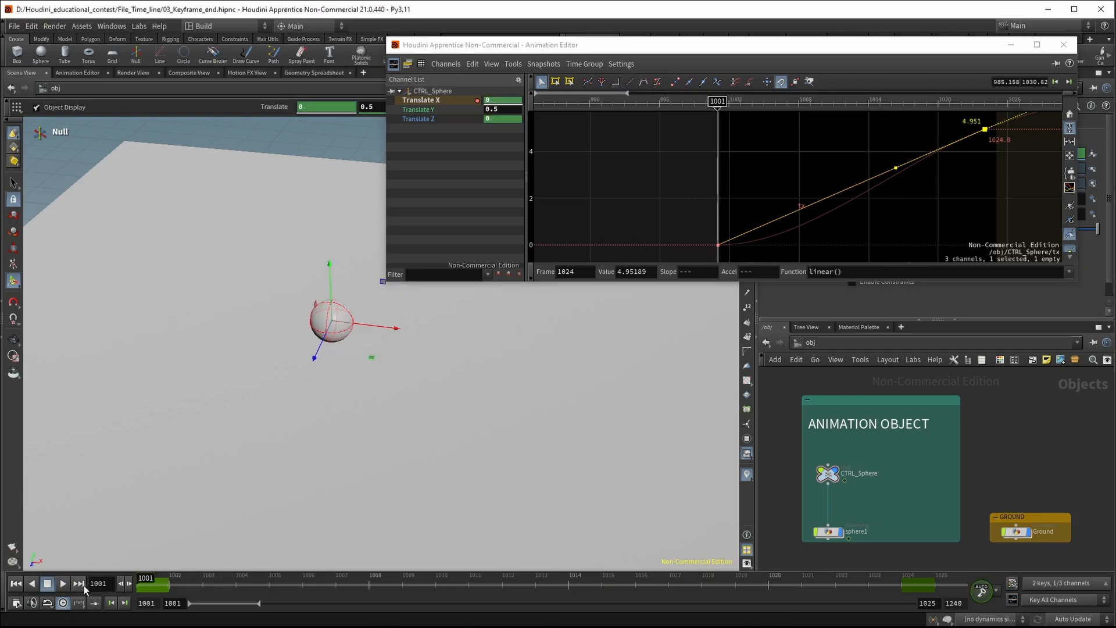
left_click(63, 583)
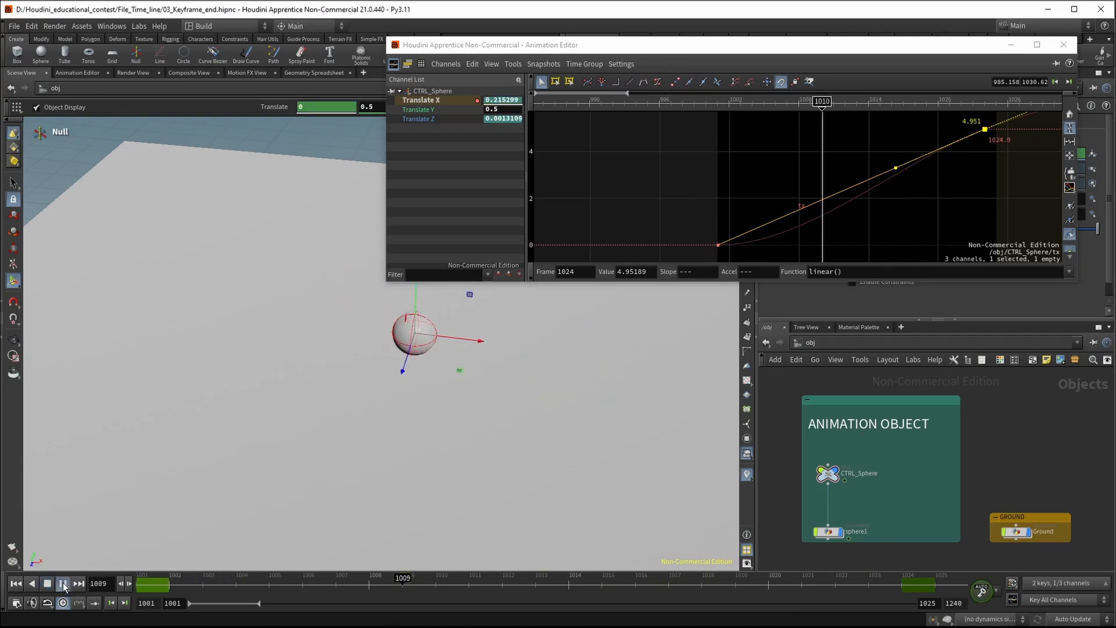
left_click(63, 583)
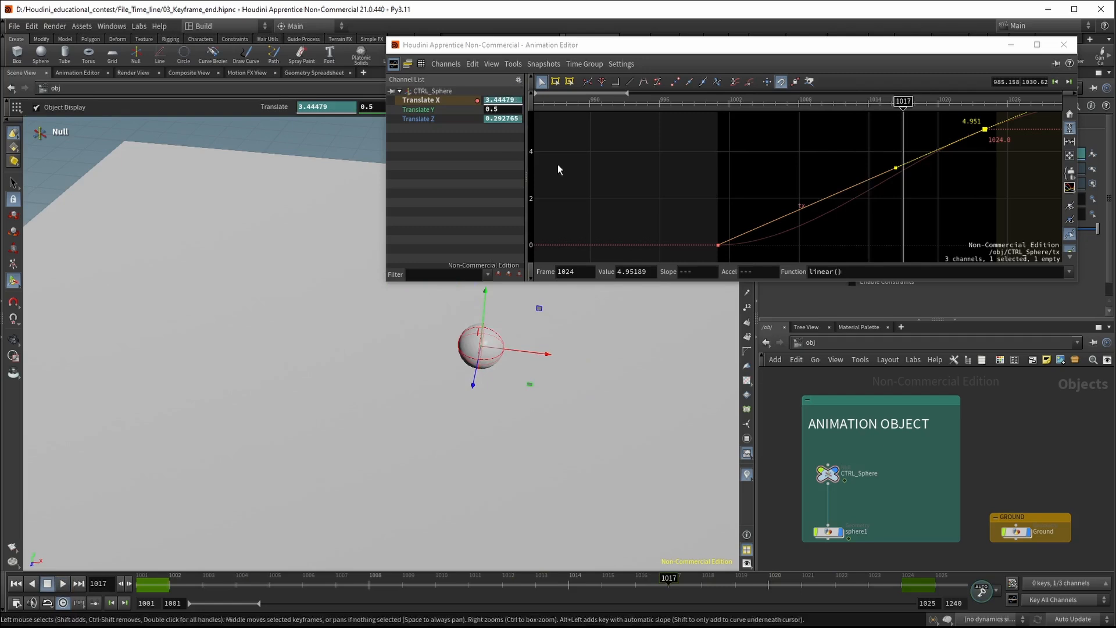
left_click(15, 583)
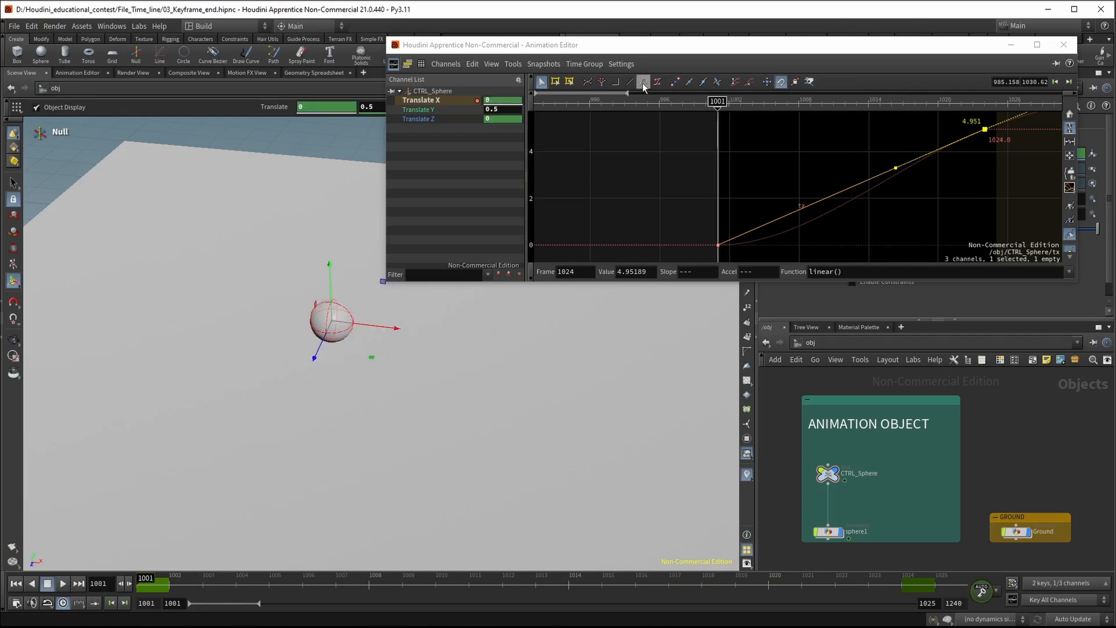
- Try constant() interpolation on both Translate X keys, play the motion from frame 1001, and undo the change
left_click_drag(1049, 119, 616, 281)
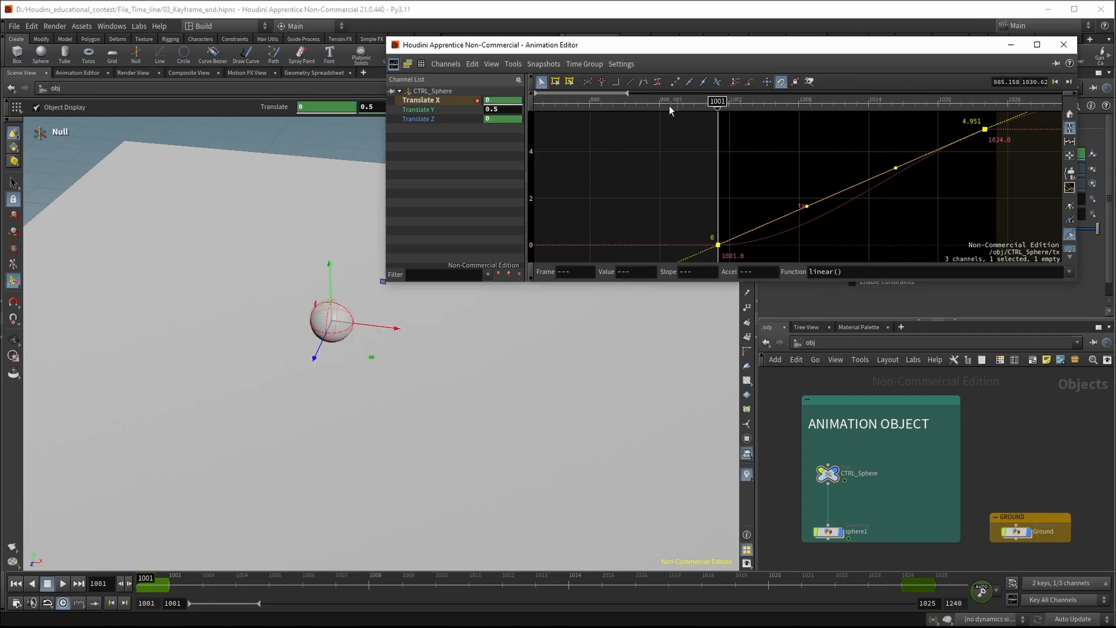
left_click(614, 86)
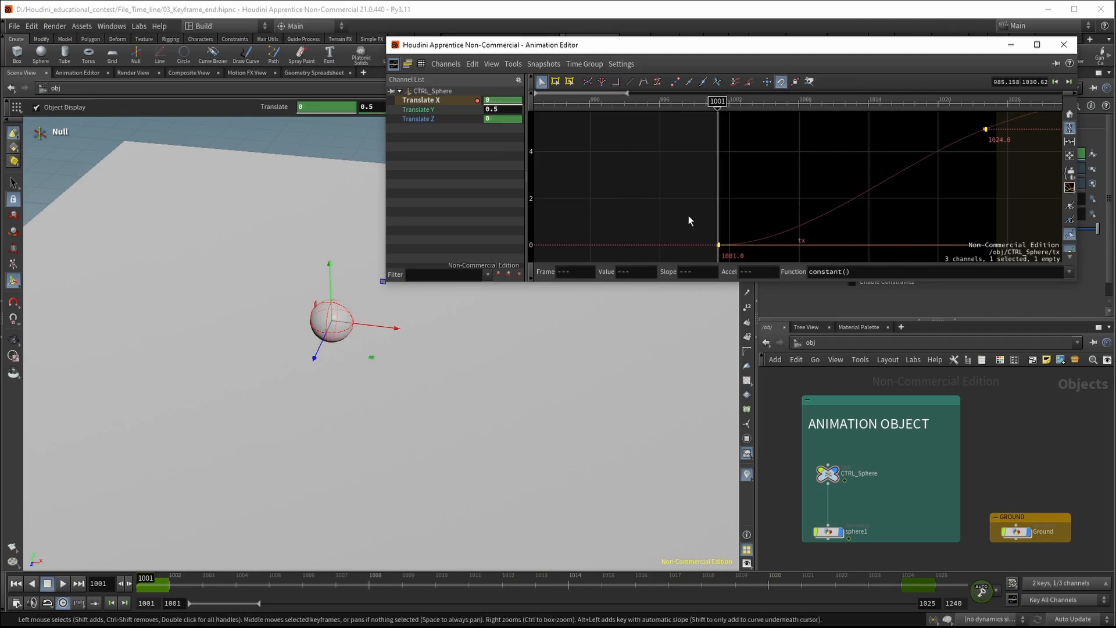
scroll(685, 194, "down", 2)
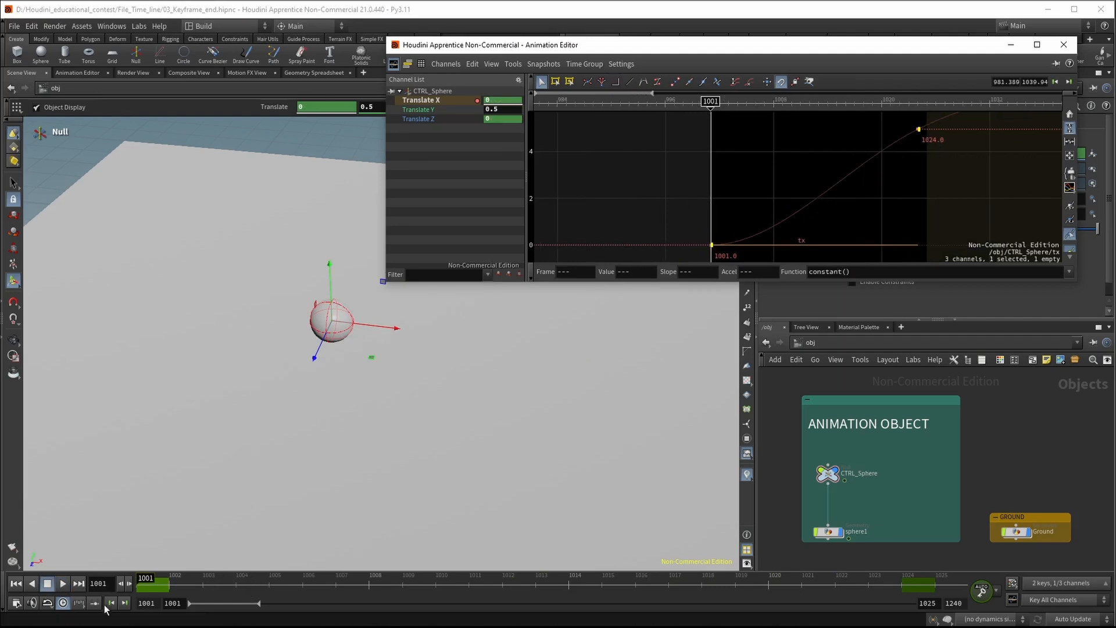
left_click(61, 583)
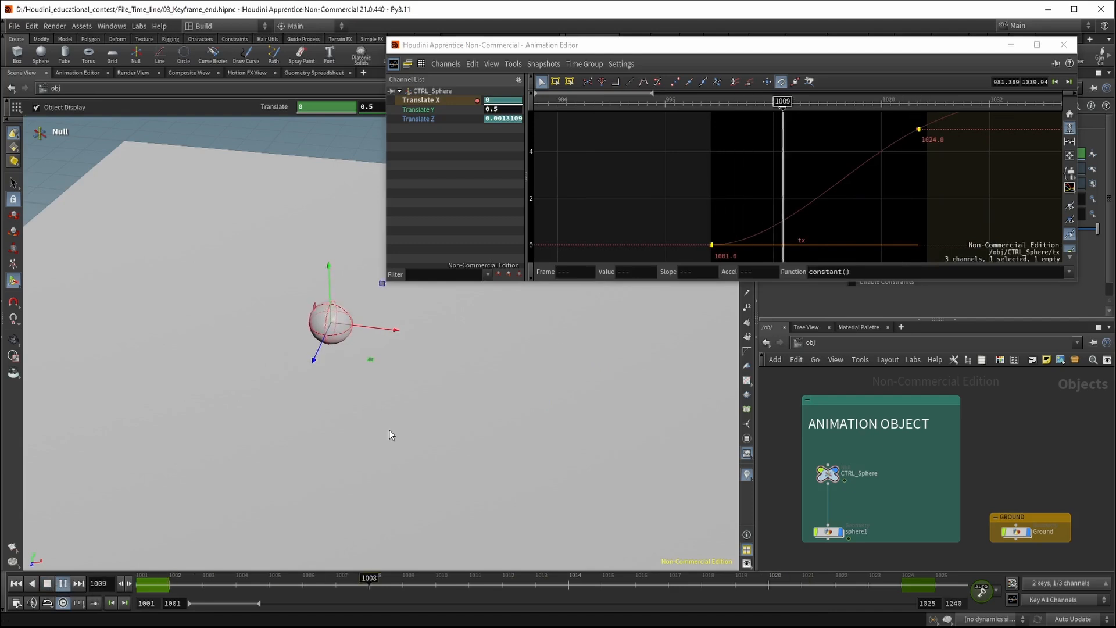
left_click_drag(183, 575, 120, 603)
key("ctrl+z")
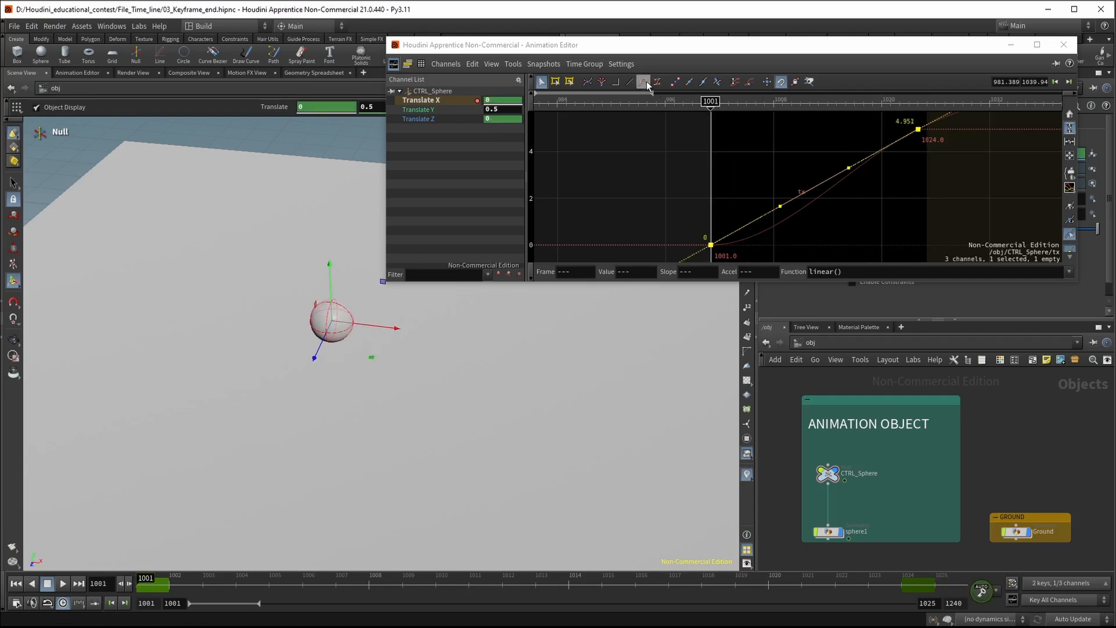
- Switch both Translate X keys to bezier() and shape an ease-out, flattening the frame 1024 tangent and steepening the frame 1001 tangent
left_click_drag(995, 114, 854, 167)
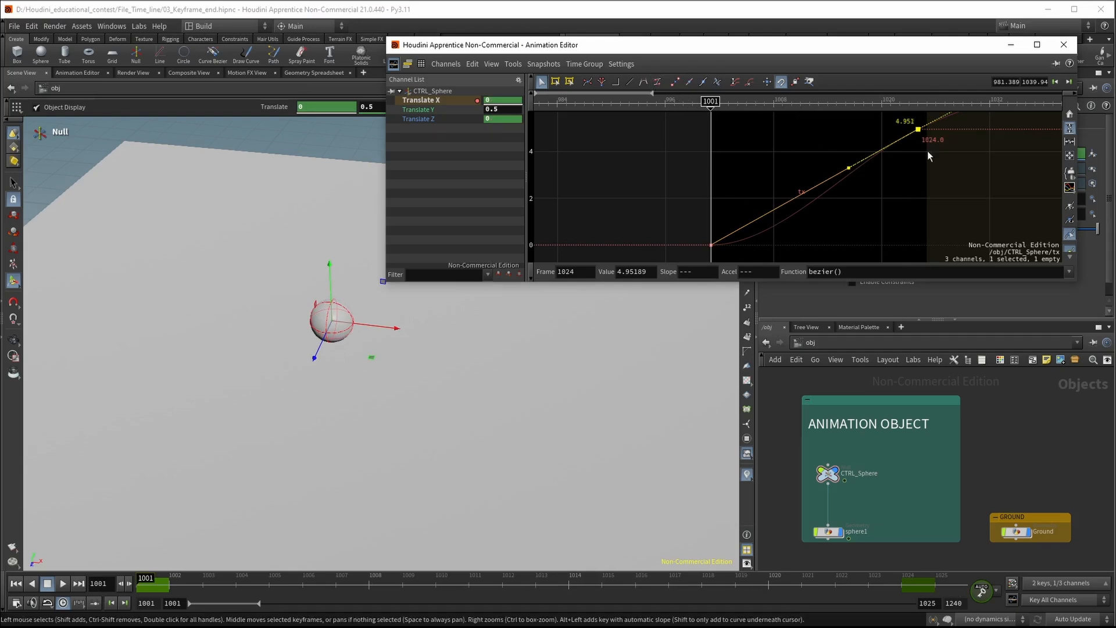
left_click_drag(846, 169, 821, 133)
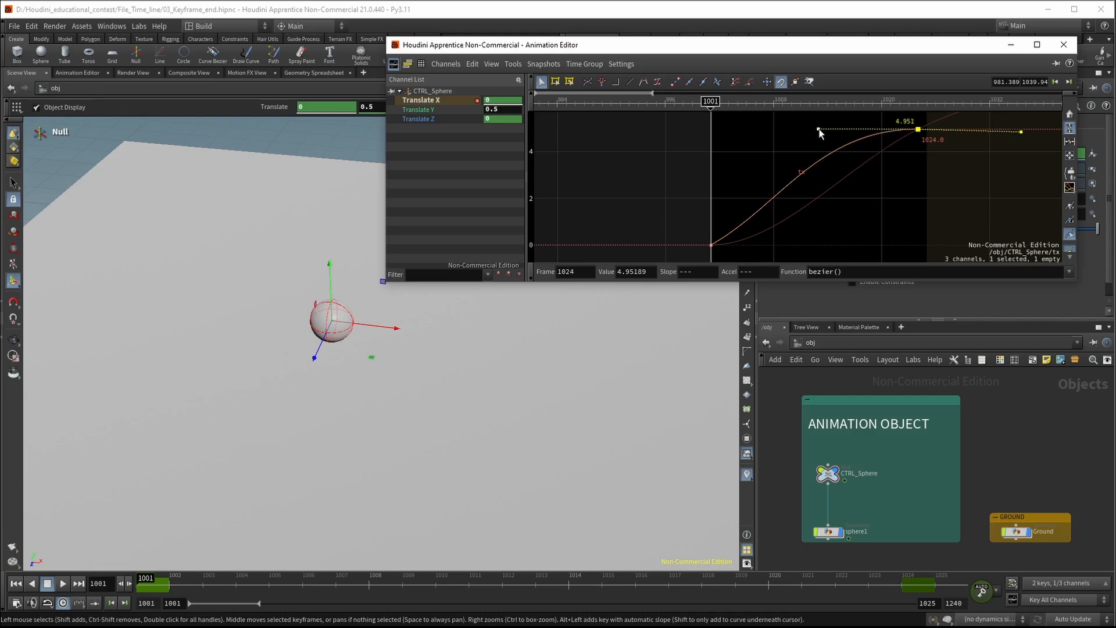
left_click_drag(779, 237, 697, 254)
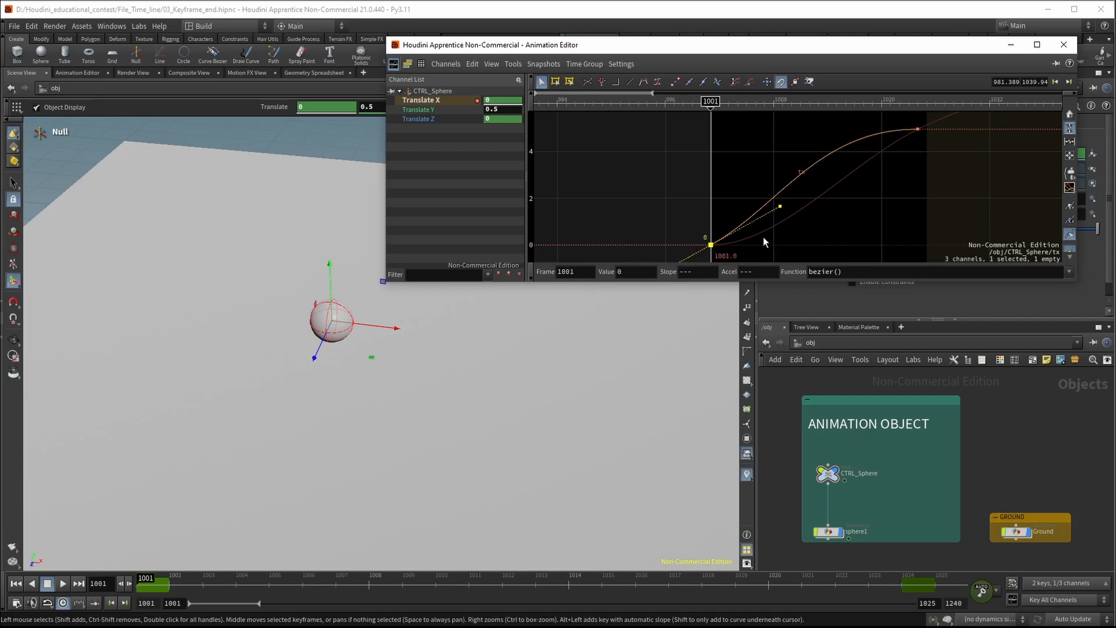
left_click_drag(782, 206, 768, 197)
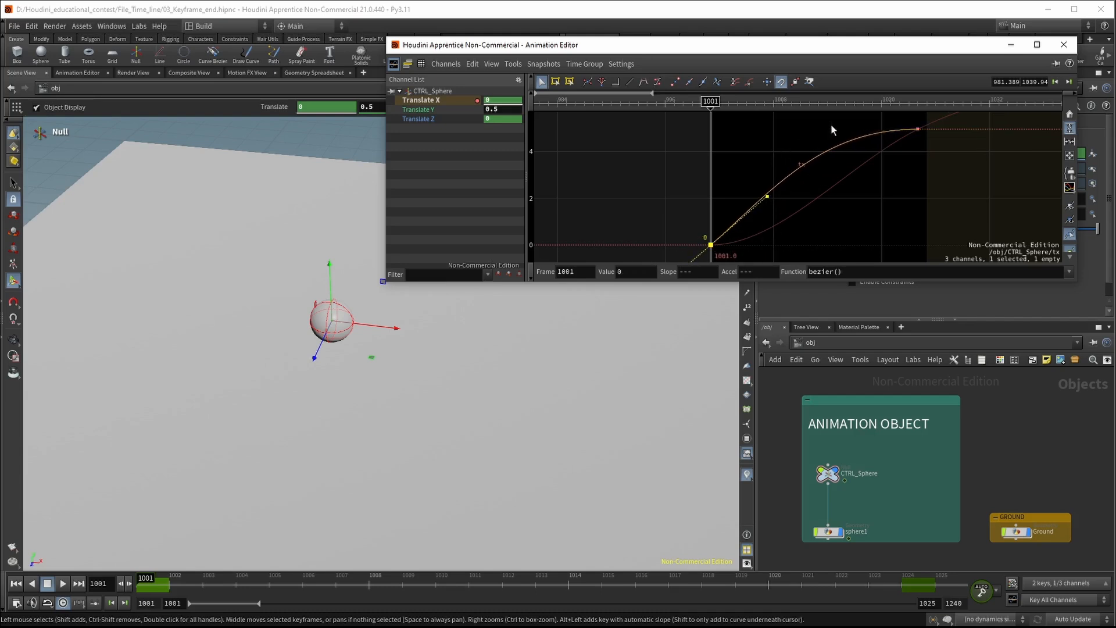
- Play the sphere's motion with the ease-out curve and stop it, ending on frame 1024
left_click(63, 583)
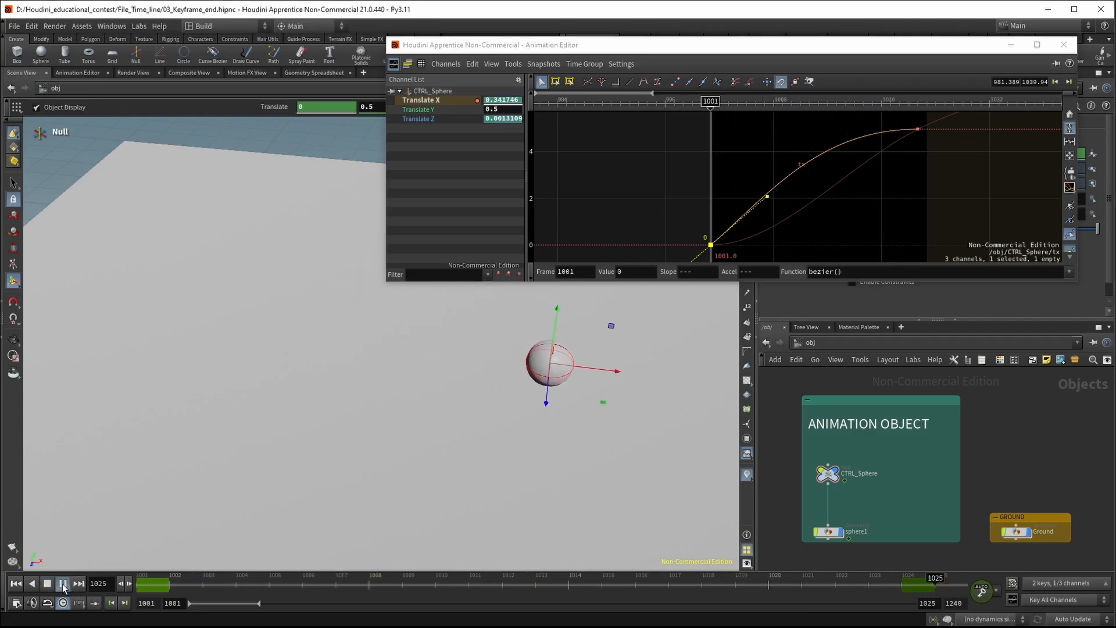
left_click(63, 583)
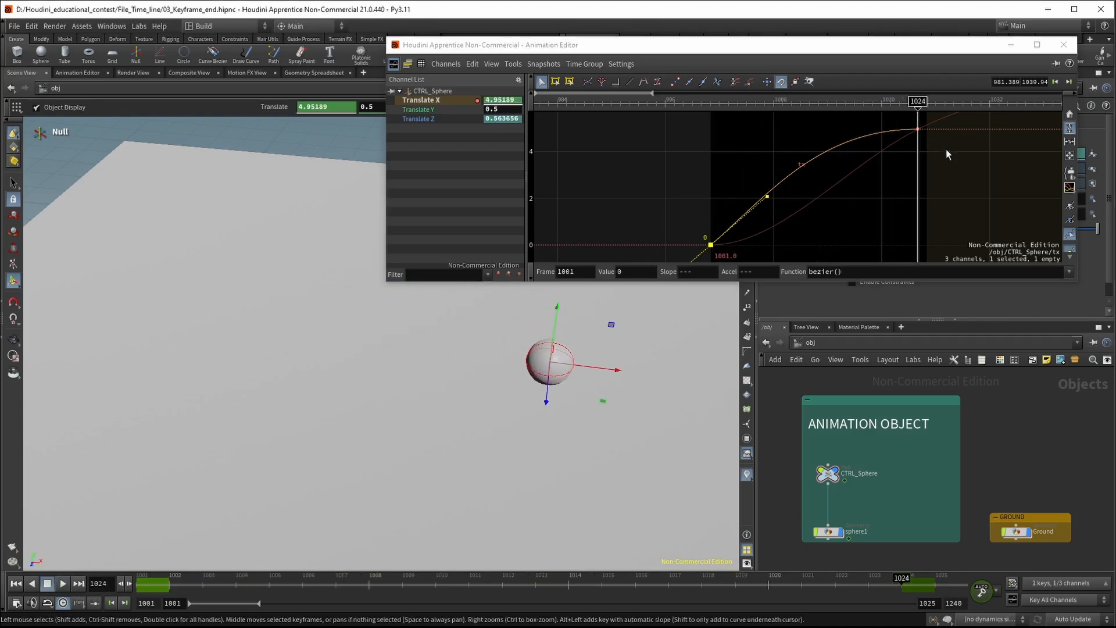
- Try a steep incoming tangent on the frame 1024 key of Translate X, and play and scrub the motion from frame 1001
left_click_drag(947, 148, 896, 120)
left_click_drag(820, 129, 888, 225)
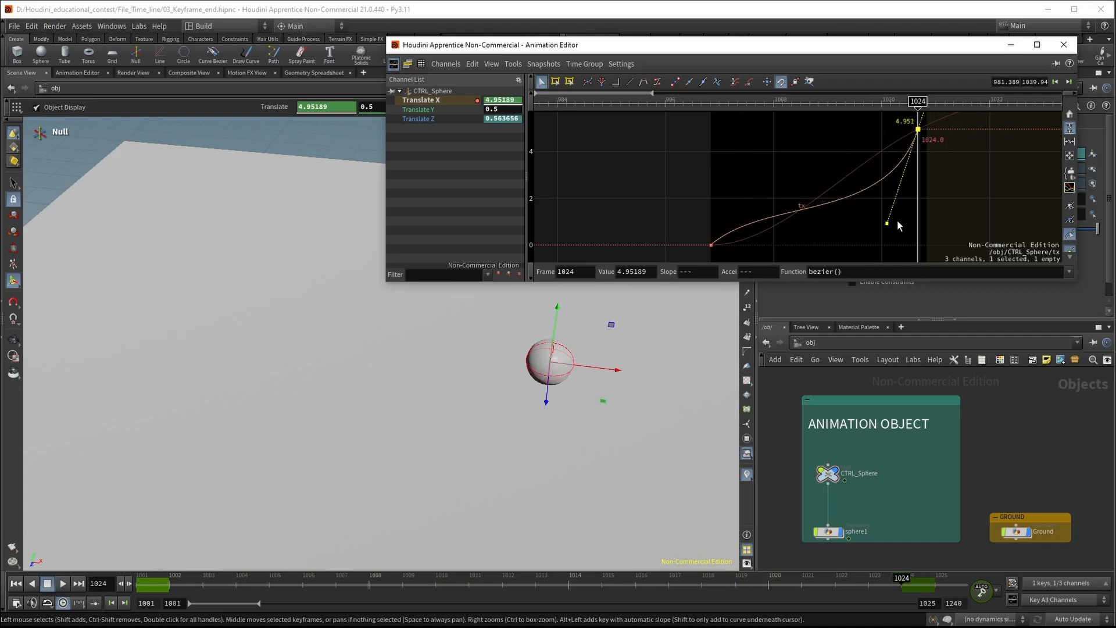
left_click(122, 576)
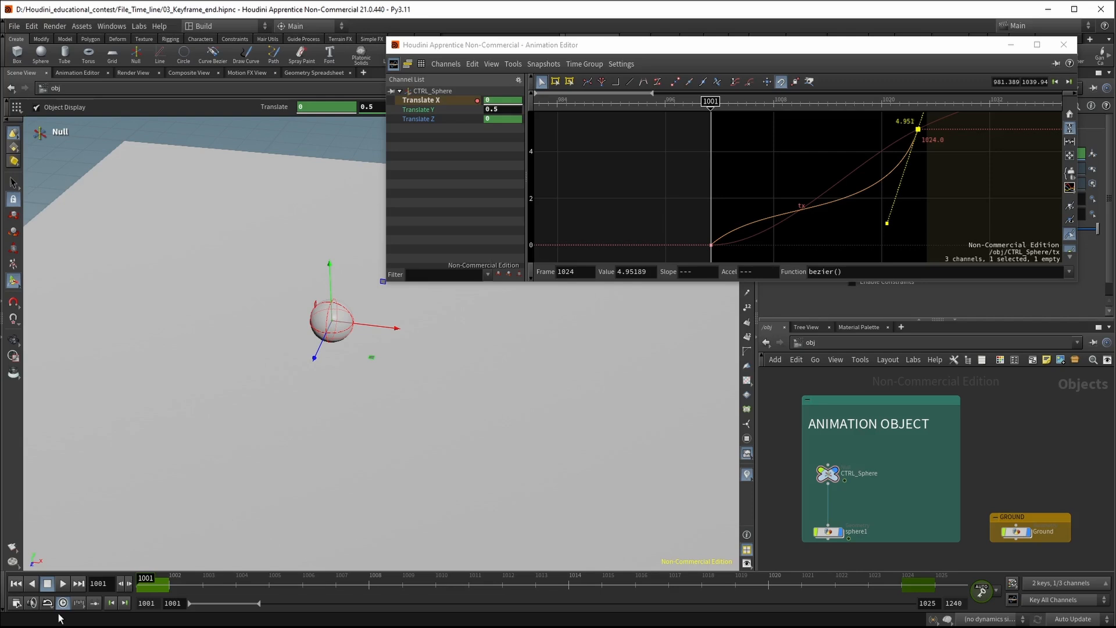
left_click(64, 583)
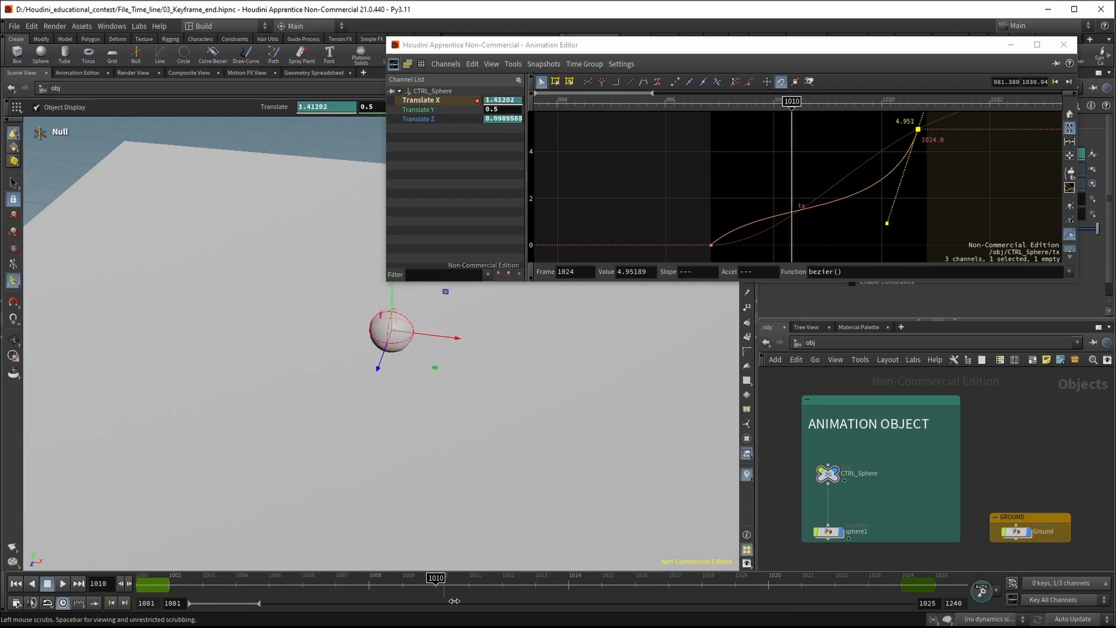
left_click(647, 597)
left_click_drag(647, 597, 142, 588)
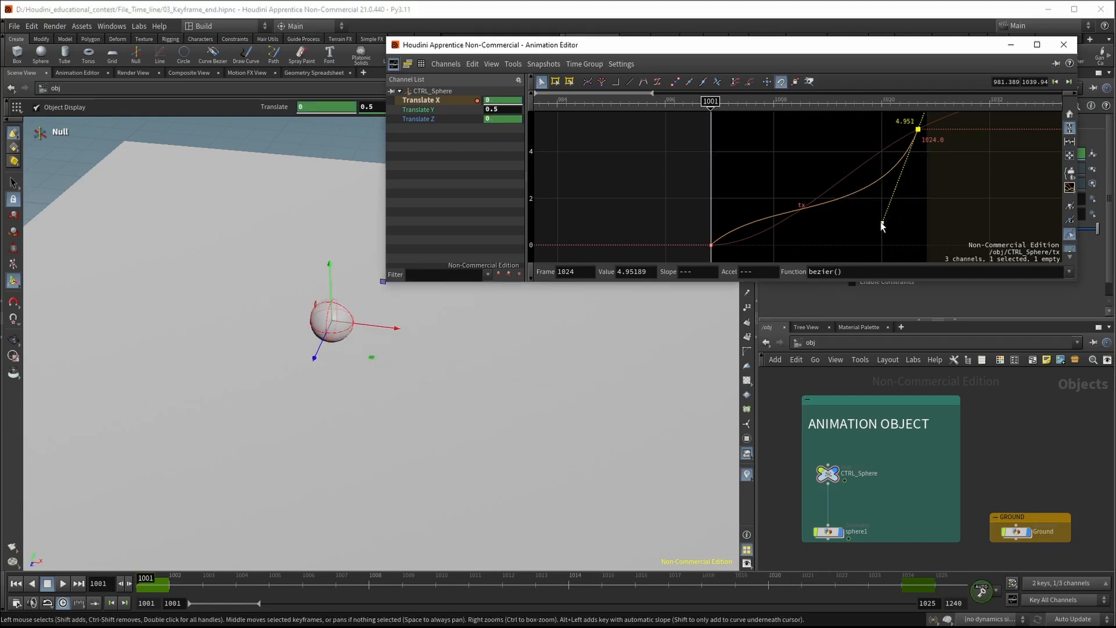
- Try a shallower tangent on the frame 1024 key and a downward-sloping one on the frame 1001 key, and scrub the start
left_click_drag(887, 223, 837, 154)
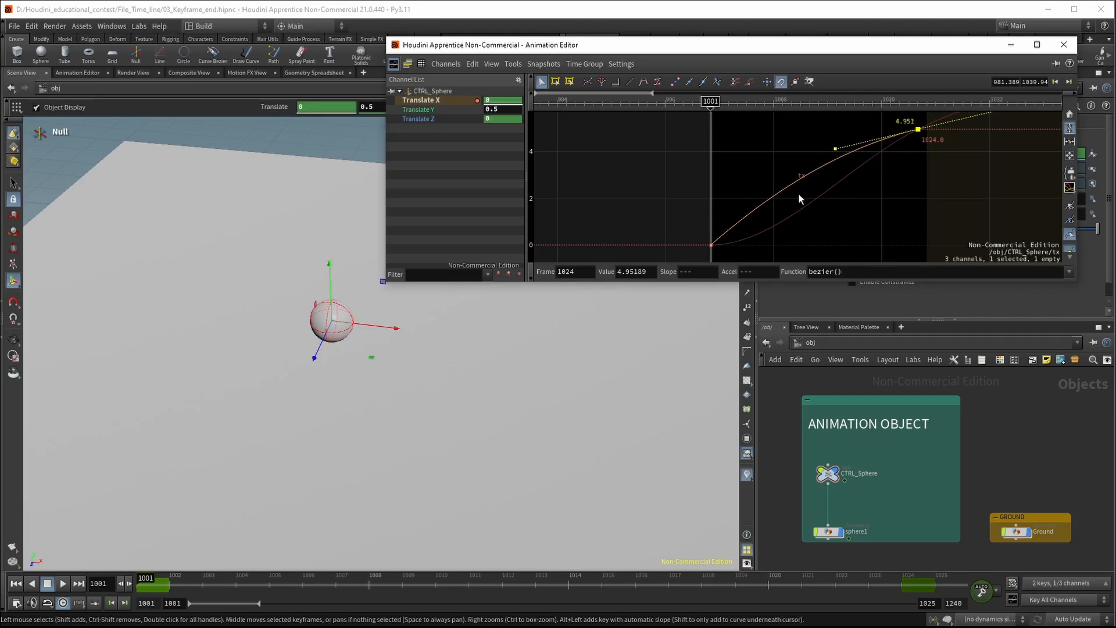
left_click_drag(856, 221, 626, 261)
left_click_drag(767, 197, 855, 367)
mouse_move(898, 208)
middle_mouse_down()
mouse_move(884, 194)
mouse_move(894, 224)
middle_mouse_up()
key("ctrl+z")
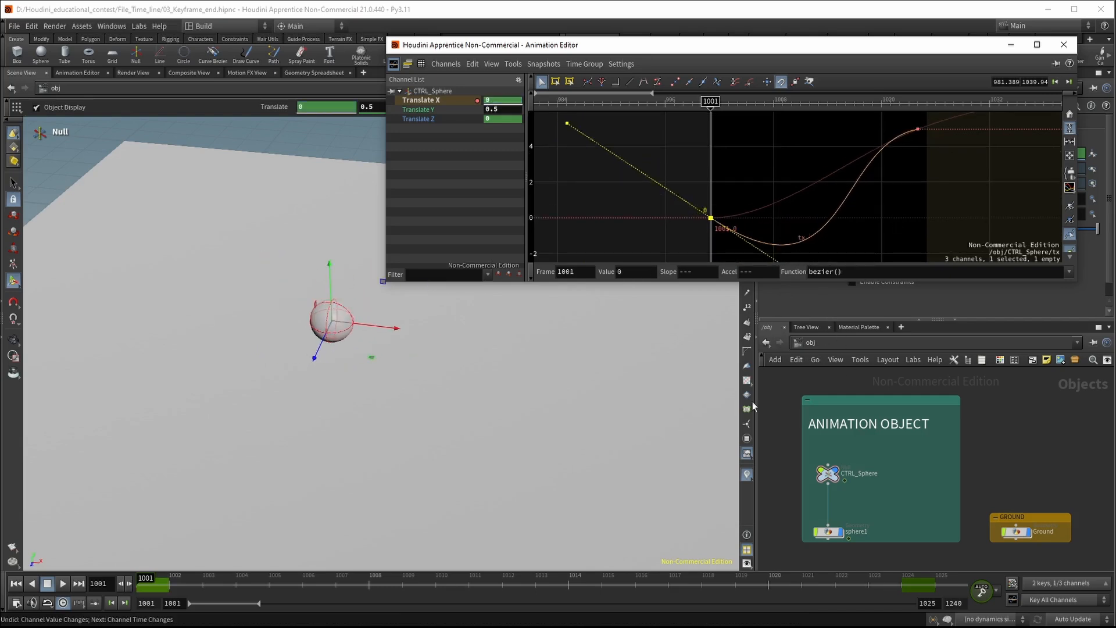
mouse_move(158, 588)
left_mouse_down()
mouse_move(750, 593)
mouse_move(234, 597)
mouse_move(872, 591)
mouse_move(141, 588)
left_mouse_up()
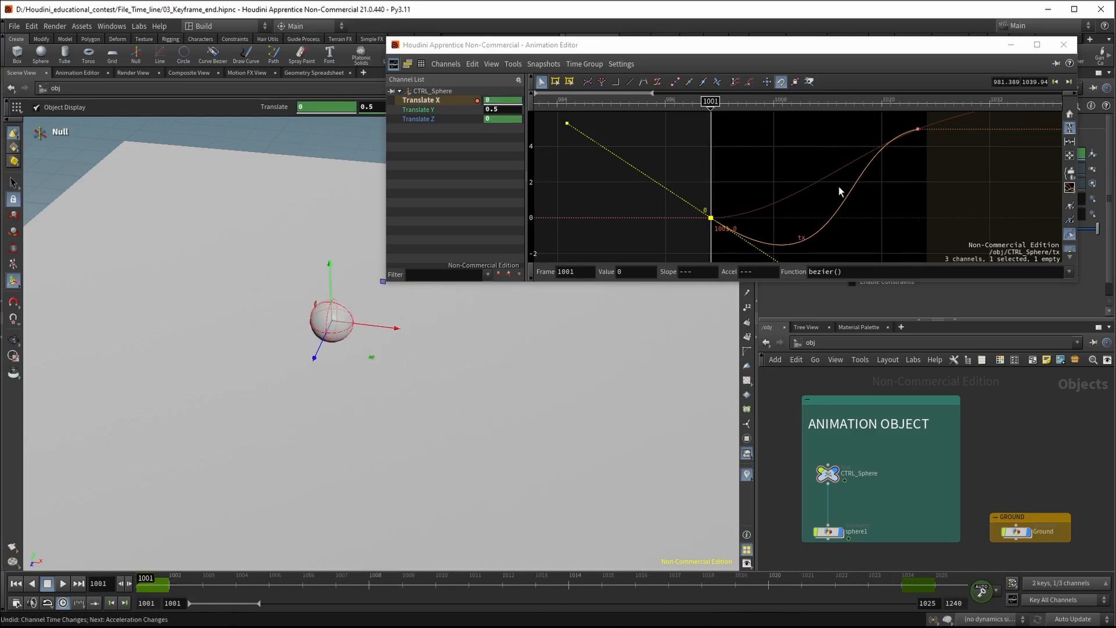
- Undo the latest tangent experiments on Translate X, going back to the ease-out curve with the flat end tangent
key("ctrl+z")
key("ctrl+z")
key("ctrl+z")
key("ctrl+z")
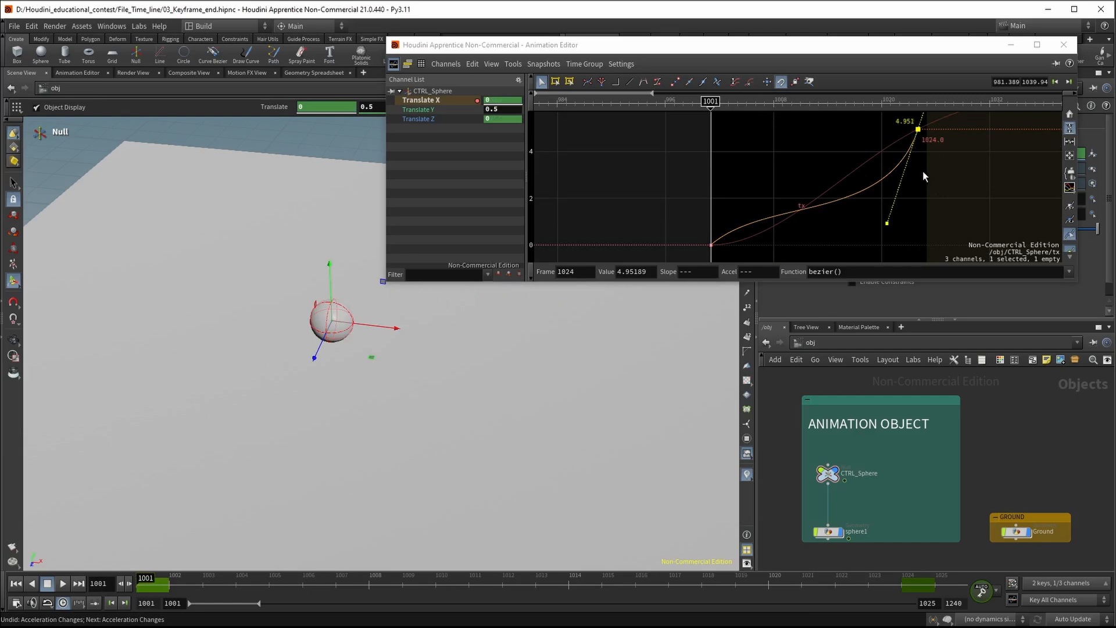
- Select the frame 1024 key of Translate X and untie it
left_click_drag(980, 174, 842, 118)
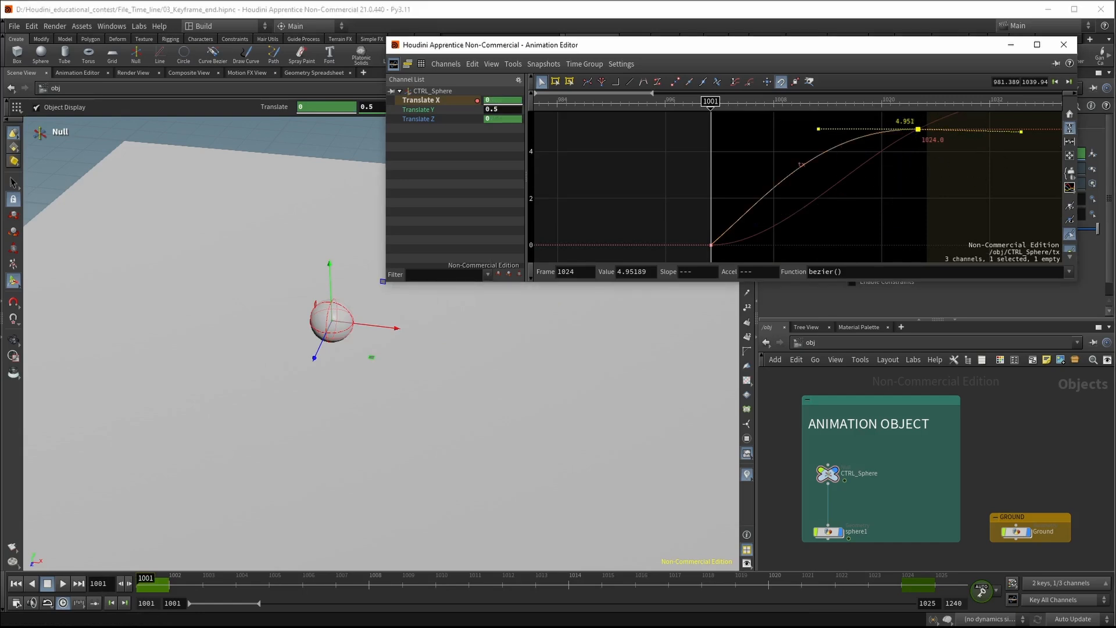
right_click(919, 129)
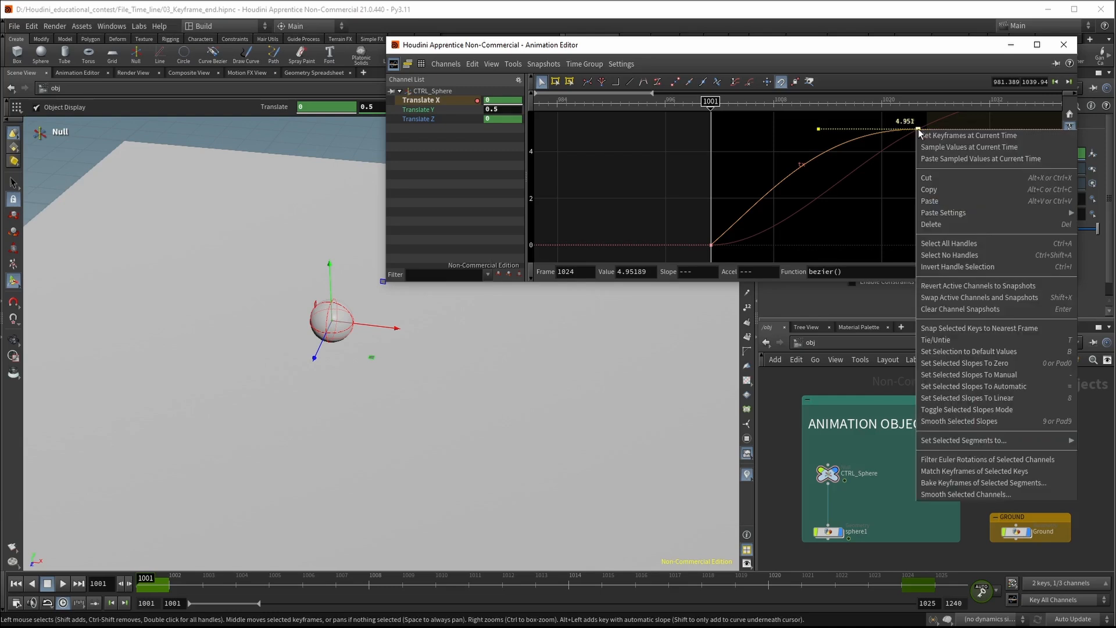
left_click(896, 144)
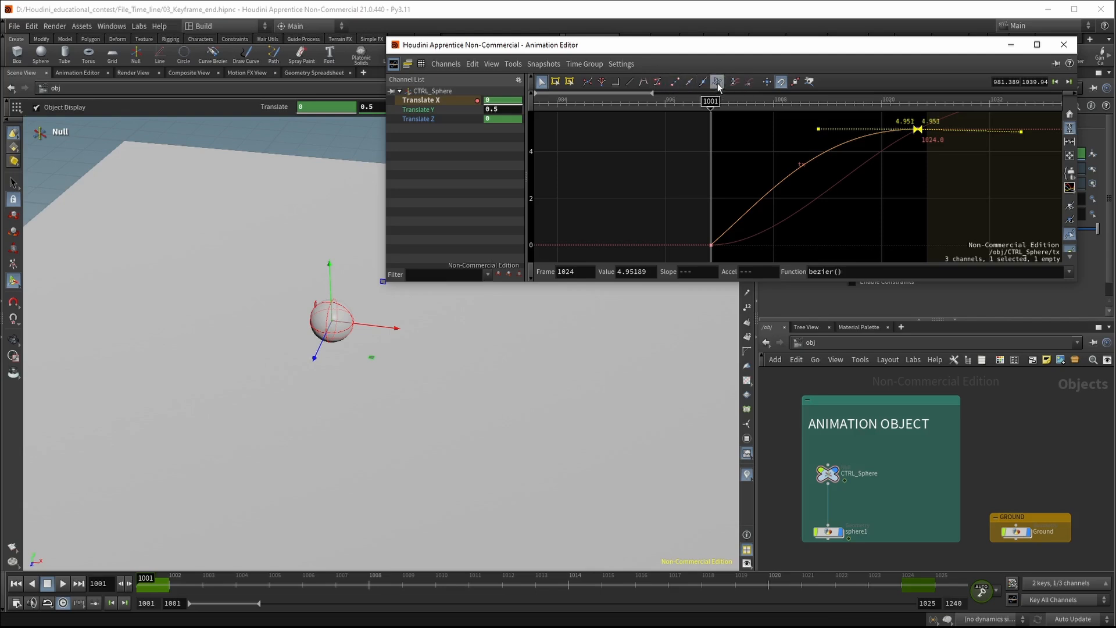
- Lengthen the frame 1024 key's outgoing tangent, try a shorter, steeper incoming one, and undo that incoming change
mouse_move(1022, 131)
left_mouse_down()
mouse_move(1010, 150)
mouse_move(983, 131)
mouse_move(1015, 128)
mouse_move(1000, 142)
mouse_move(1030, 129)
mouse_move(990, 131)
mouse_move(1039, 133)
left_mouse_up()
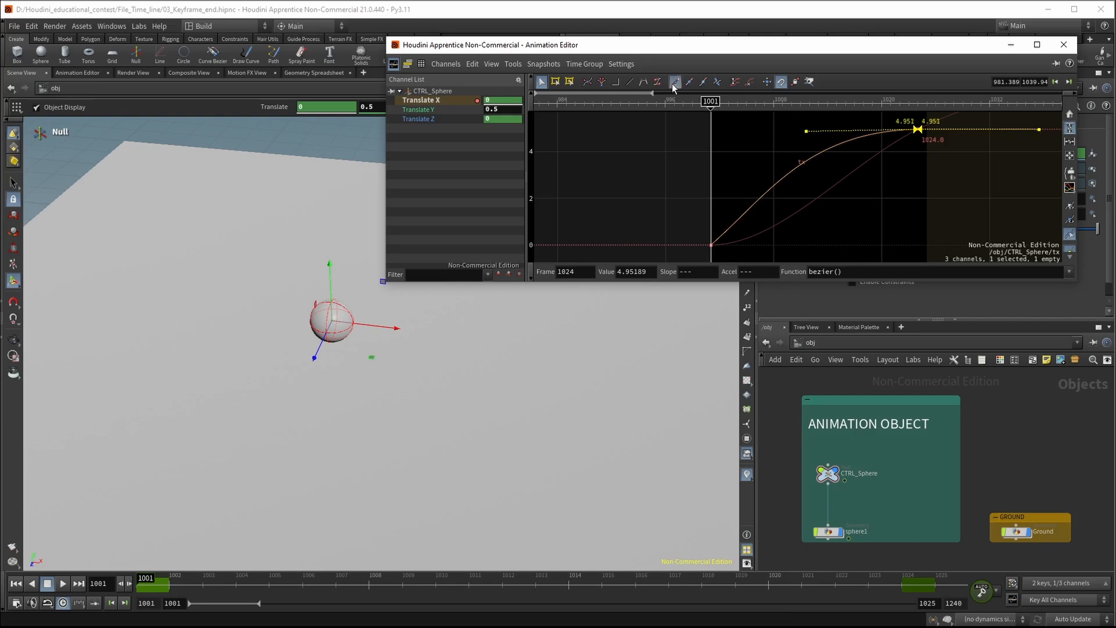
left_click_drag(807, 131, 838, 142)
key("ctrl+z")
key("ctrl+z")
key("ctrl+z")
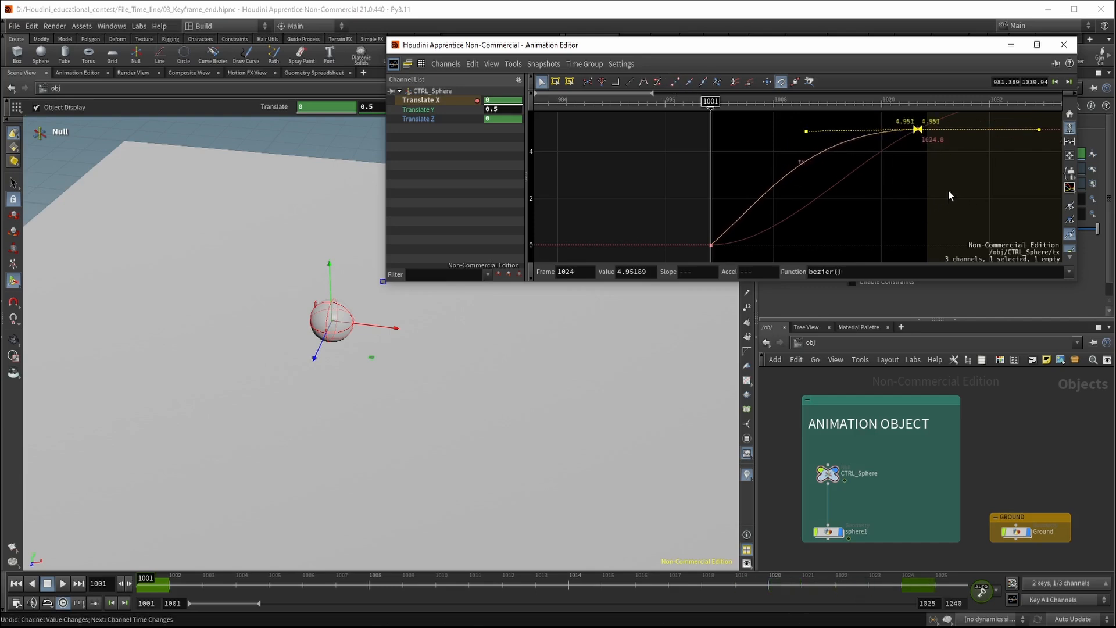
- Select the frame 1024 key of Translate X, move it freely to an earlier frame, and set its frame to 1015
left_click_drag(957, 175, 848, 120)
left_click_drag(918, 131, 784, 132)
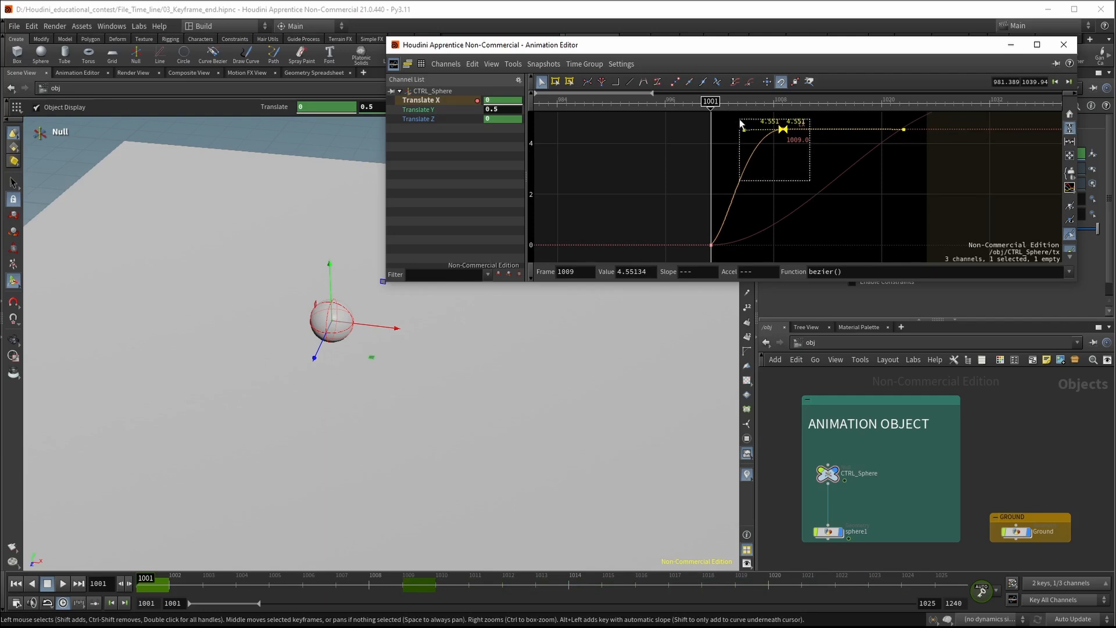
left_click_drag(739, 119, 740, 120)
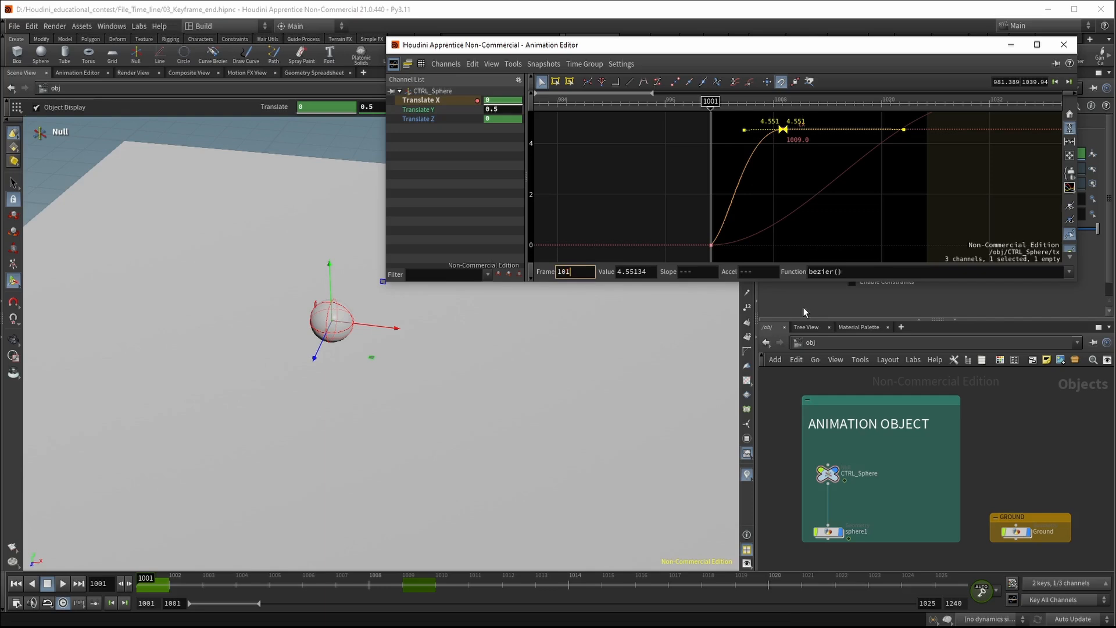
key("Return")
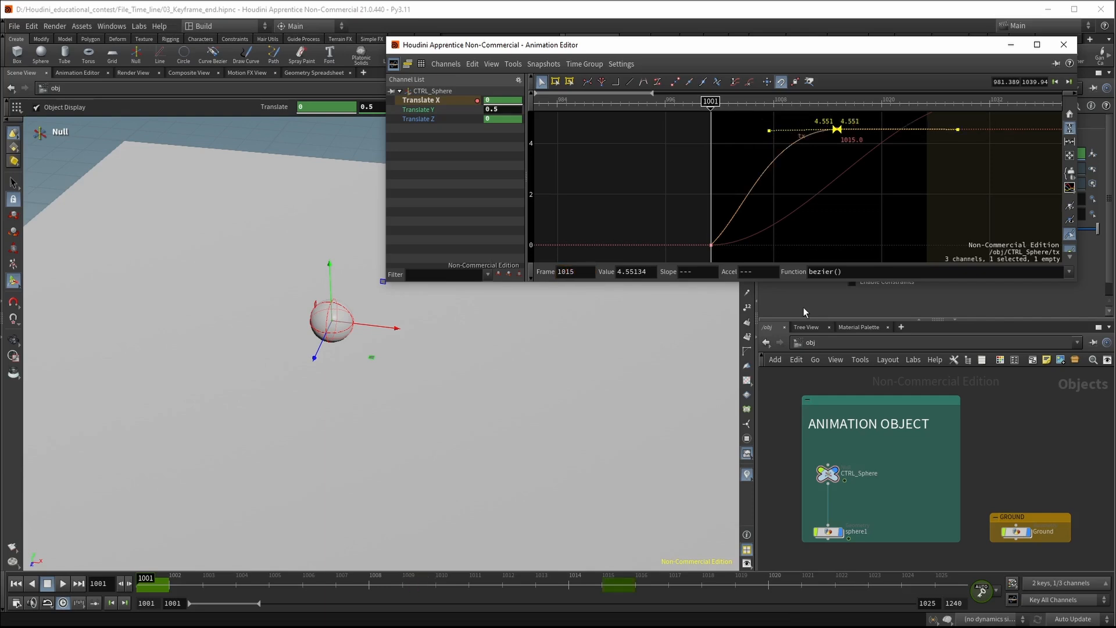
- Try a value of 4 on the frame 1015 key of Translate X, and set its value to 3
left_click(836, 129)
type("4")
key("Return")
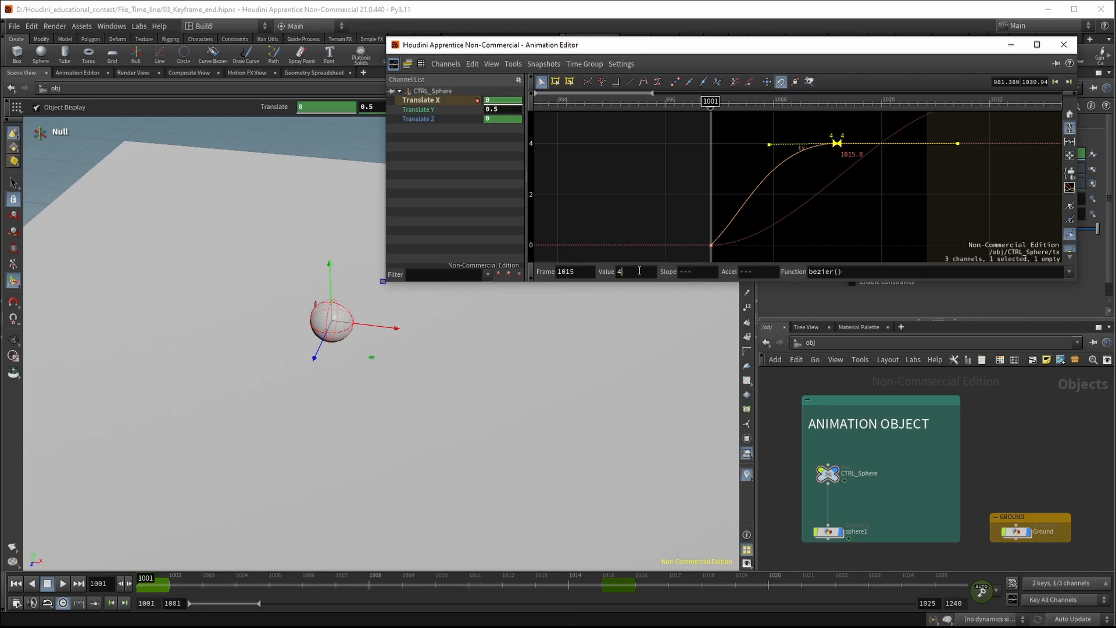
type("3")
key("Return")
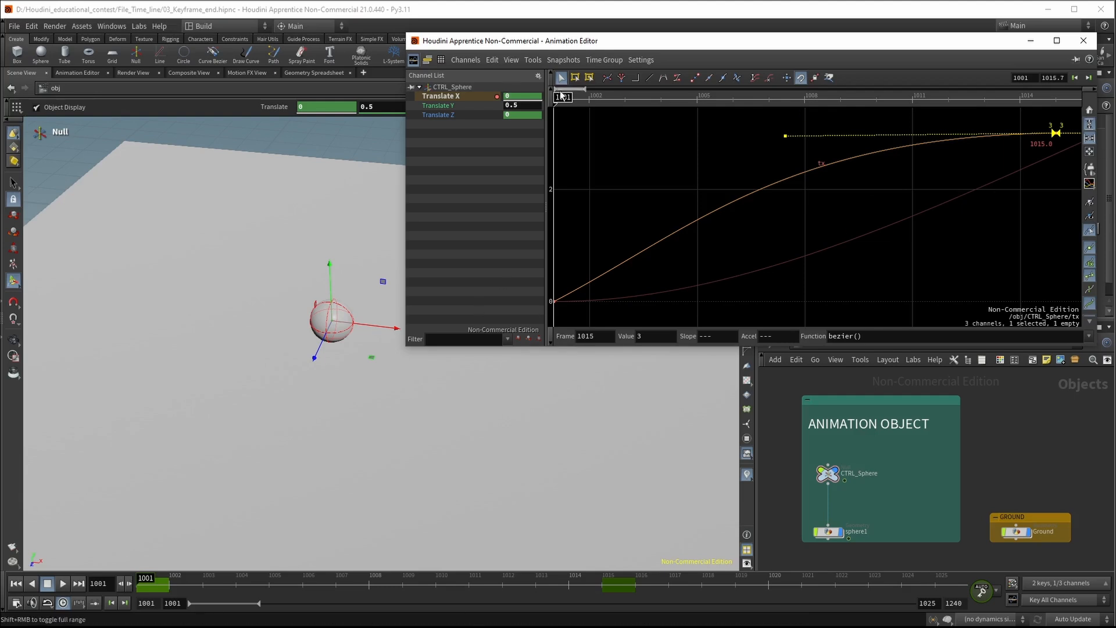
- Switch the Animation Editor to the dope sheet, scrub back to frame 1001, and select the keys of whole rows
left_click(428, 61)
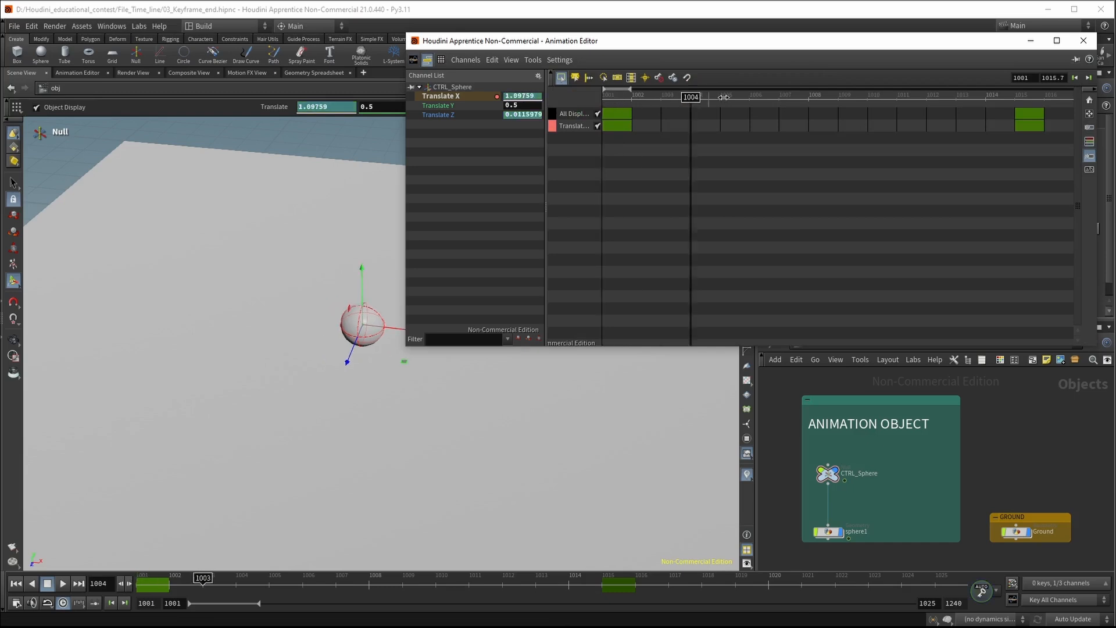
left_click_drag(627, 116, 542, 140)
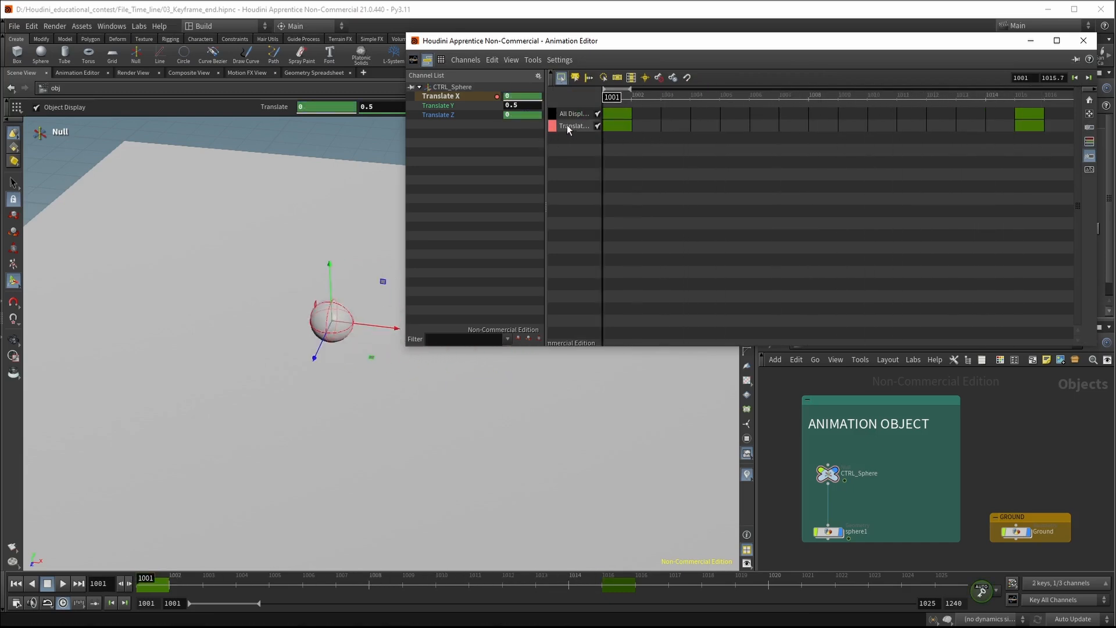
left_click(567, 125)
left_click(567, 112)
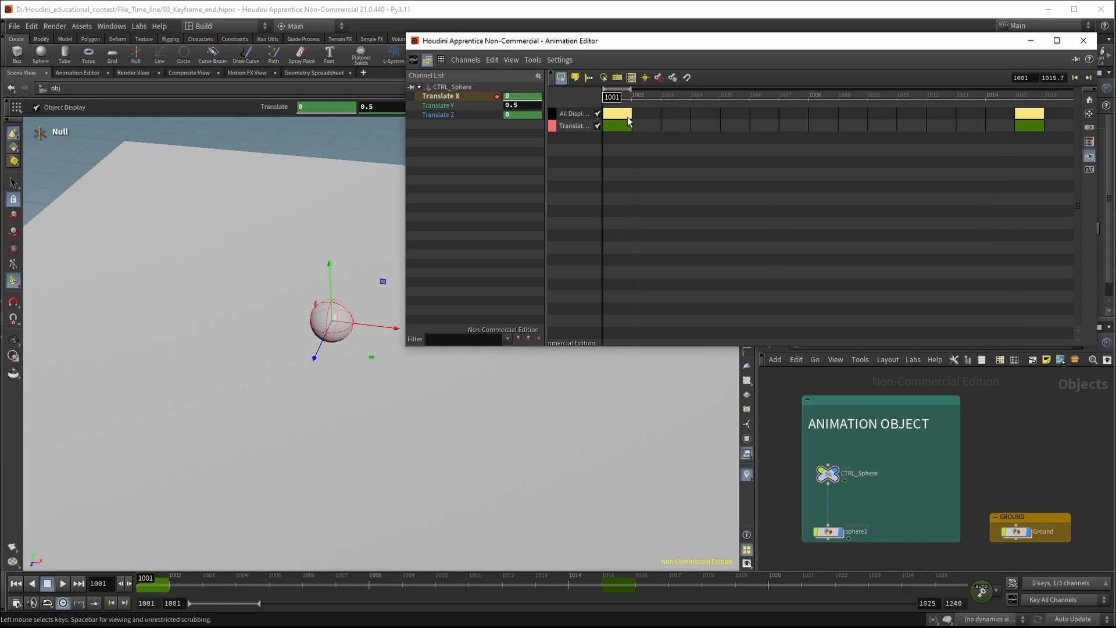
- Move the Translate X key at frame 1015 to frame 1013 in the dope sheet
left_click_drag(1051, 126, 965, 126)
middle_click_drag(1033, 127, 929, 133)
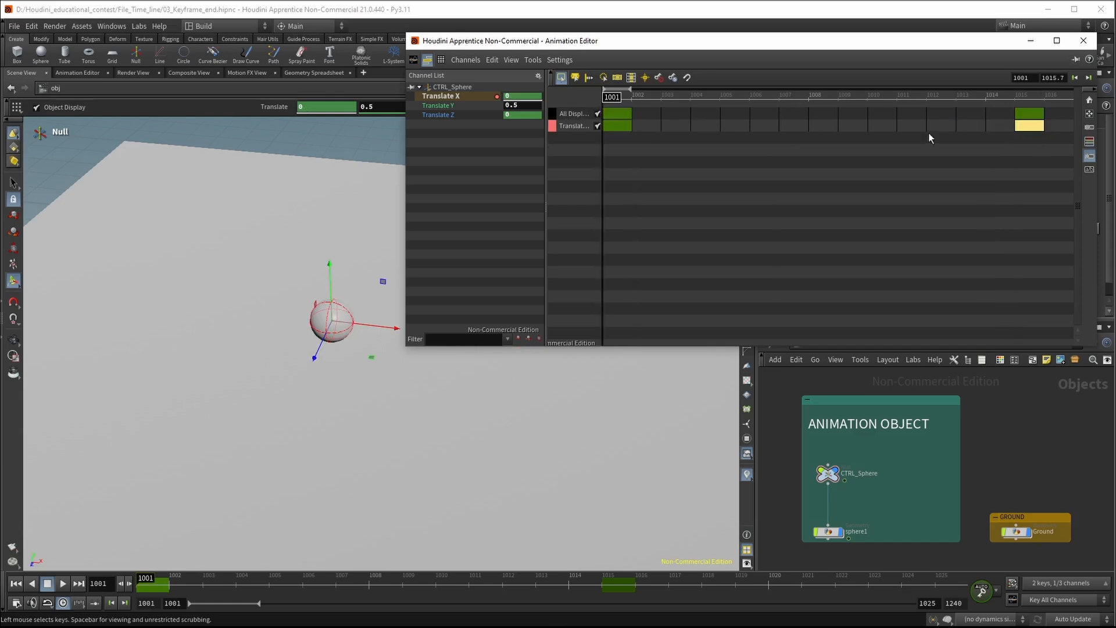
left_click(1030, 127)
left_click(1032, 124)
left_click_drag(929, 124, 946, 123)
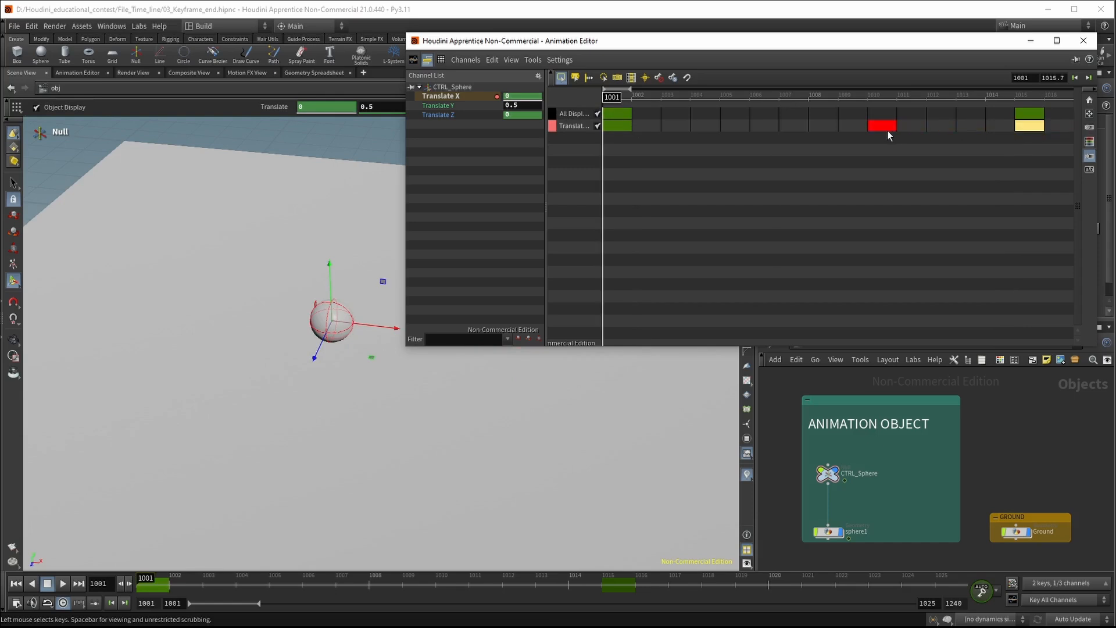
mouse_move(867, 135)
left_mouse_down()
mouse_move(891, 134)
mouse_move(850, 126)
mouse_move(974, 134)
left_mouse_up()
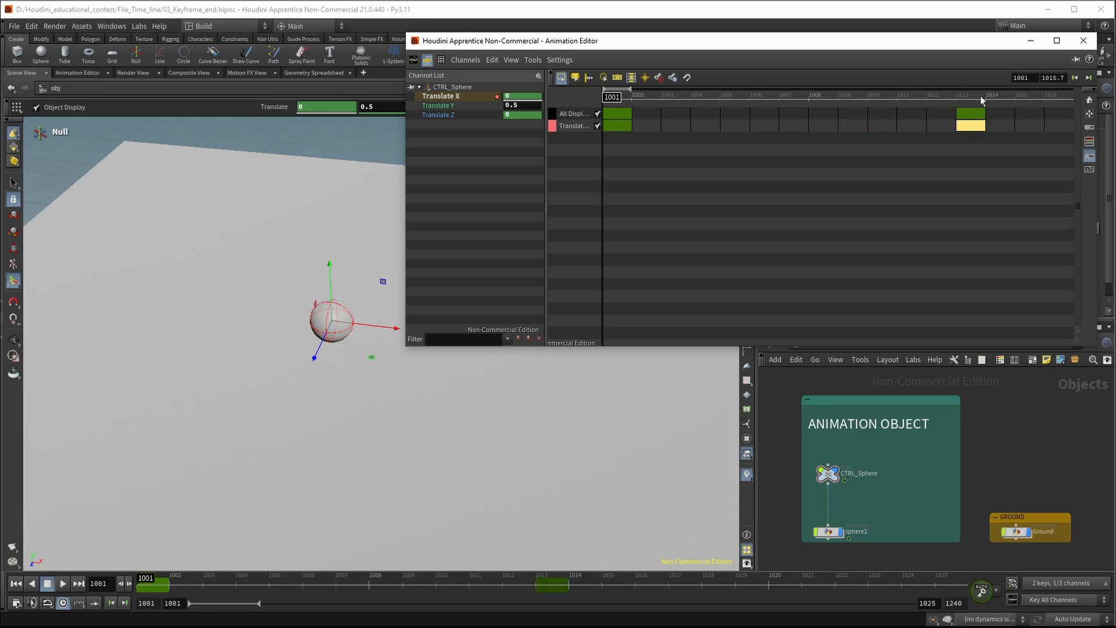
- Select the frame 1013 key in both dope sheet rows and move it to frame 1014
left_click_drag(618, 97, 607, 120)
left_click_drag(1022, 123, 927, 160)
mouse_move(982, 122)
left_mouse_down()
mouse_move(864, 130)
mouse_move(1000, 134)
left_mouse_up()
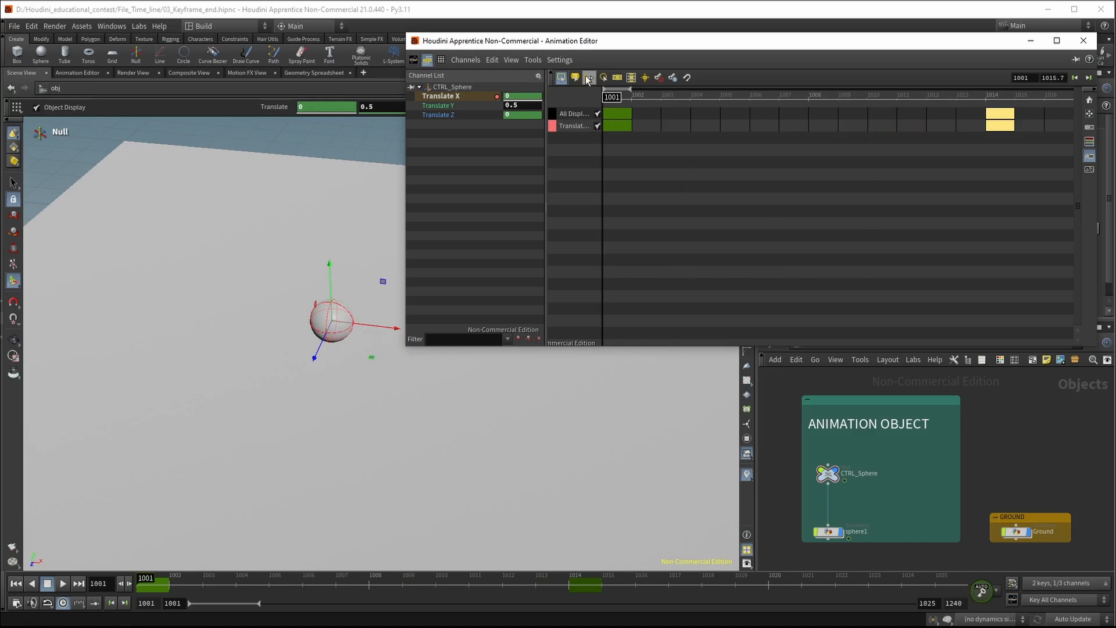
- Examine the Translate X keys in the table view, and return to the curve graph in a taller editor window
left_click(442, 59)
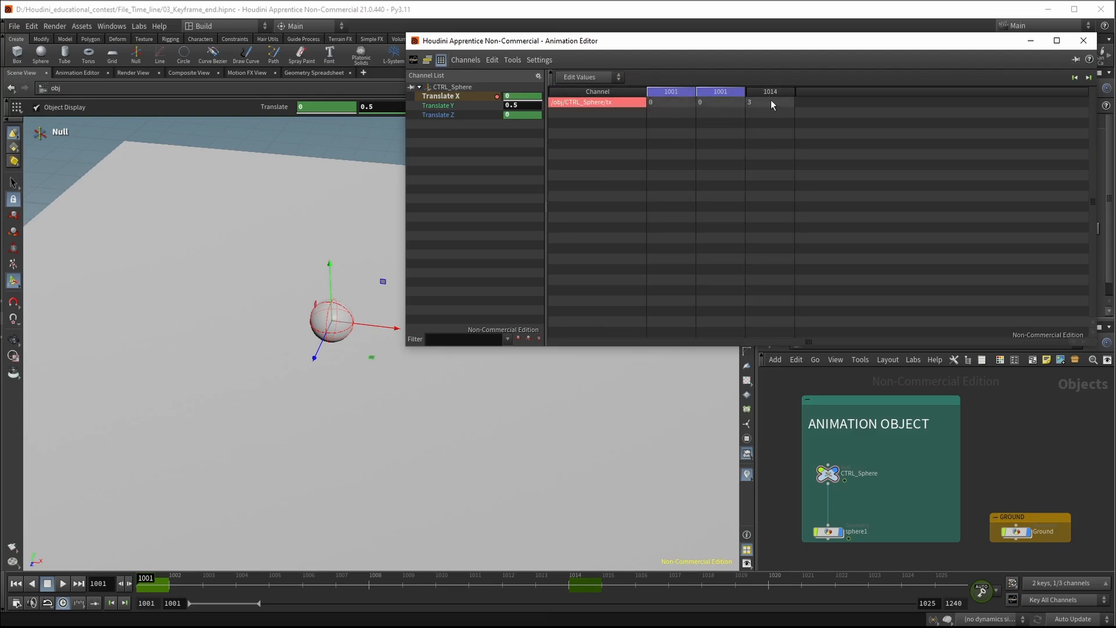
left_click(428, 60)
left_click(413, 60)
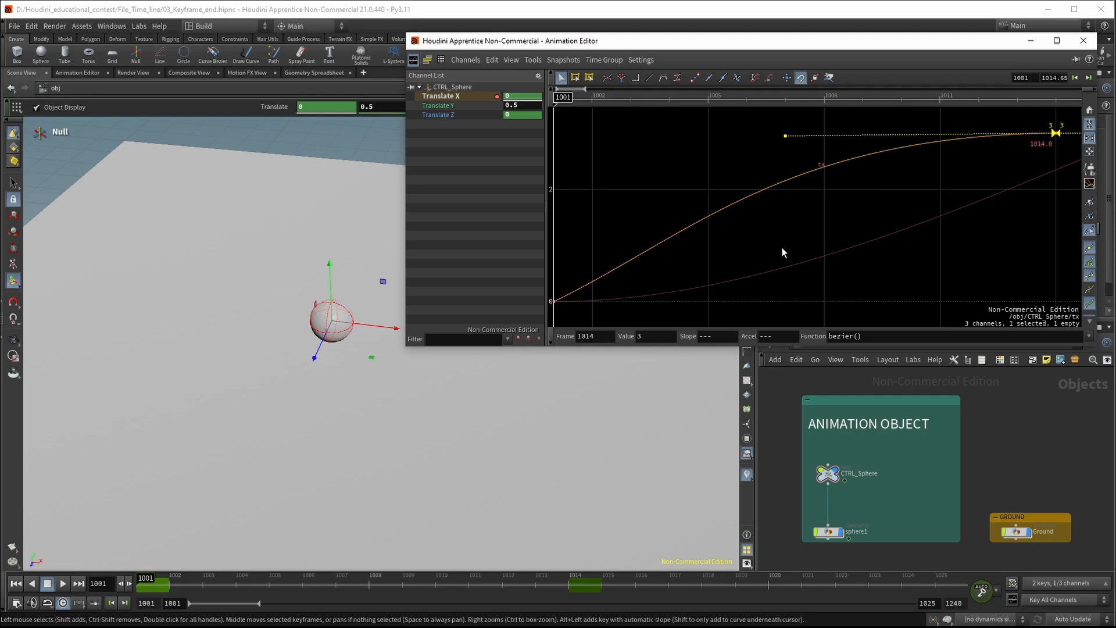
left_click_drag(977, 35, 977, 8)
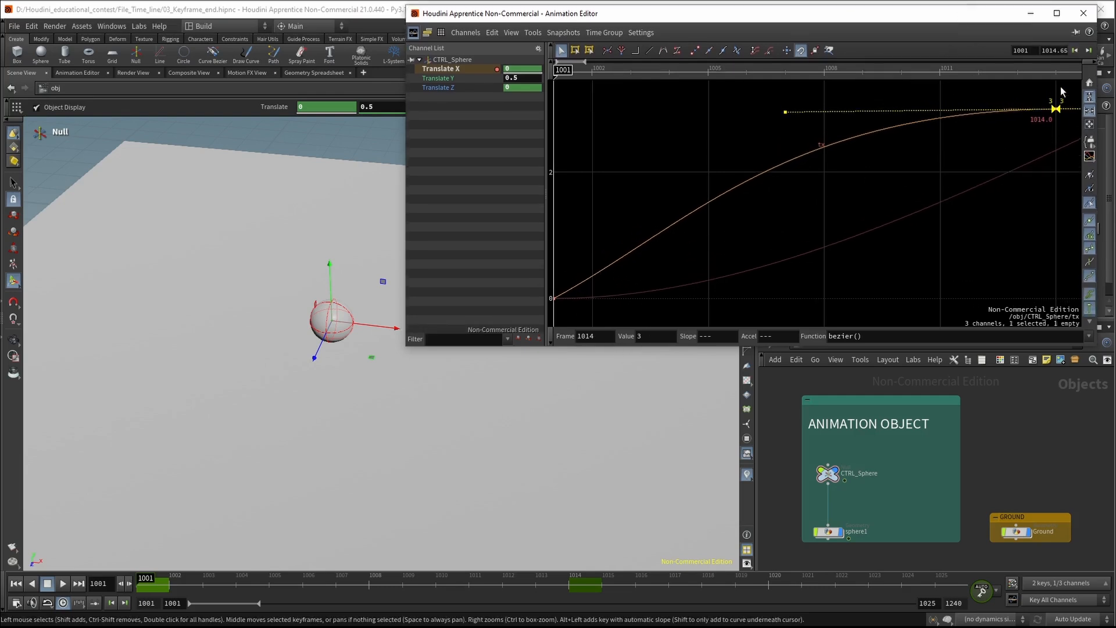
- Select both Translate X keys, shift them by +10 frames, and scrub the start of the timeline
left_click_drag(1074, 90, 349, 386)
left_click_drag(601, 337, 530, 341)
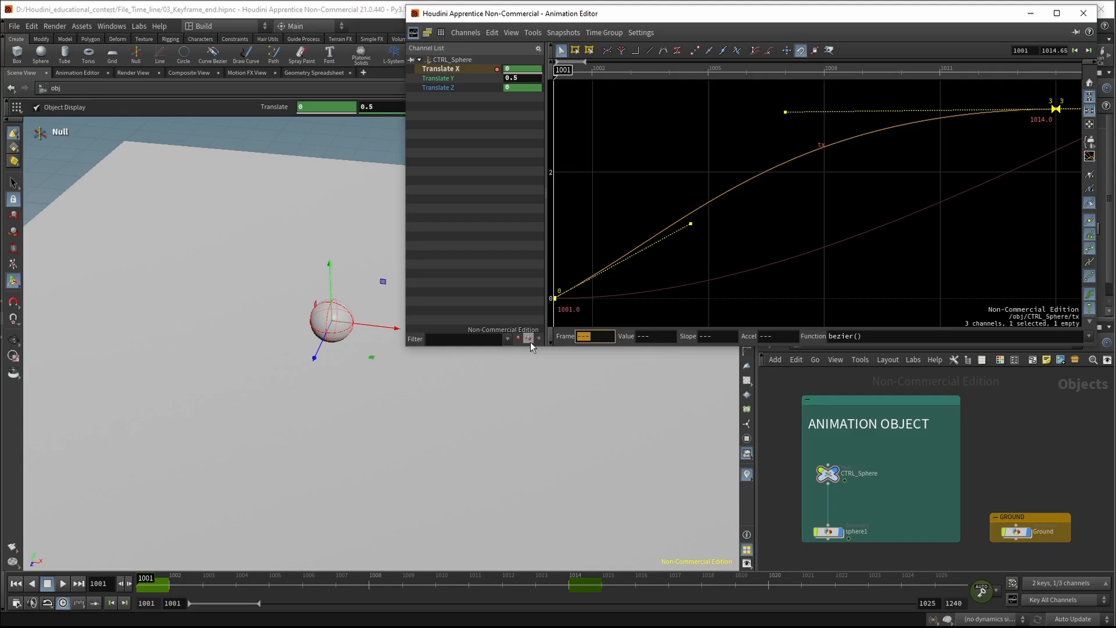
type("+10")
key("Return")
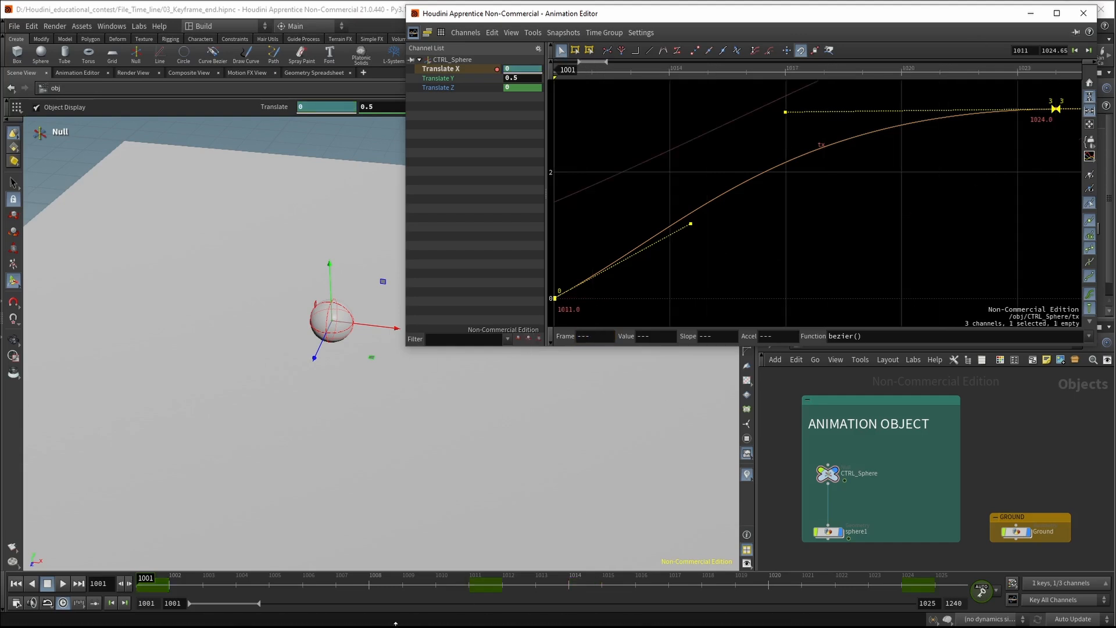
left_click_drag(251, 588, 139, 616)
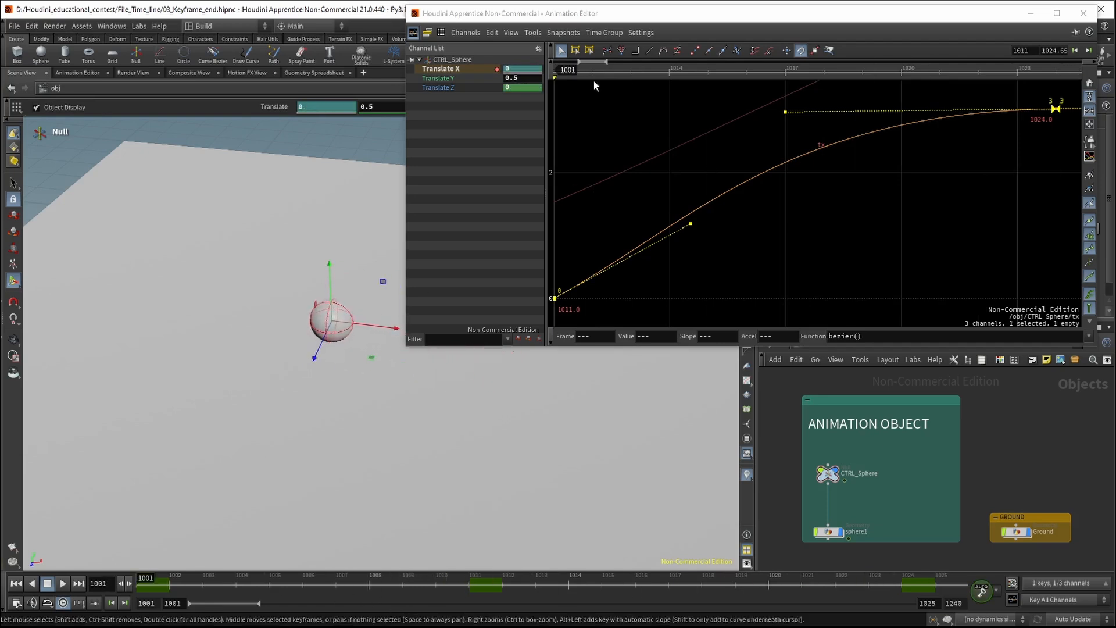
- Show only the Translate Z curve, select its two keys, and return to the Translate X curve
left_click(469, 87)
left_click(469, 88)
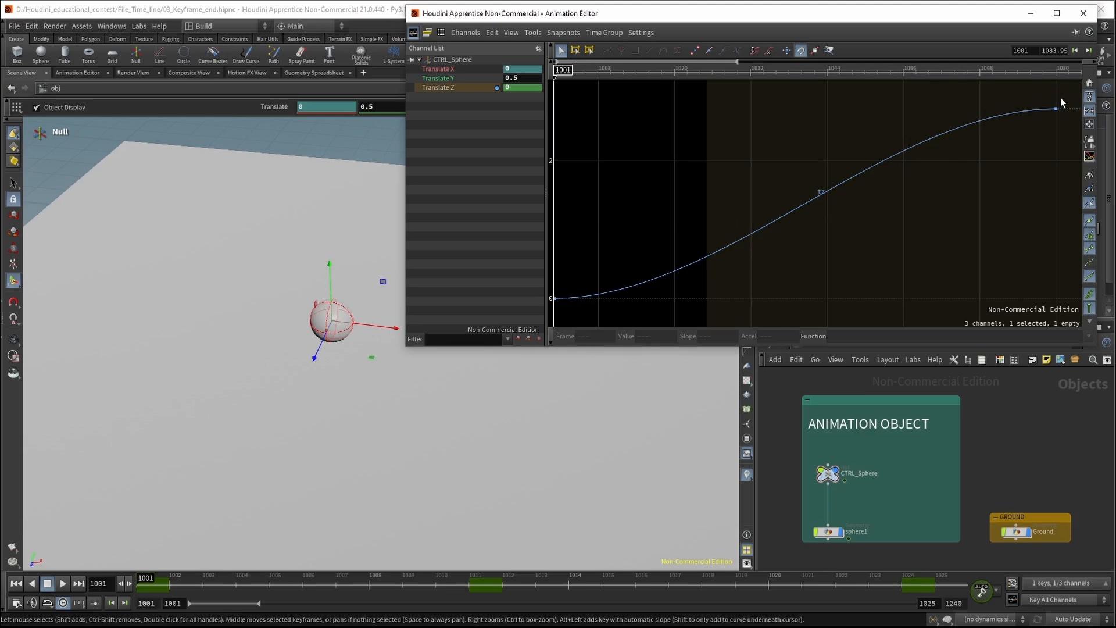
left_click_drag(1074, 89, 417, 450)
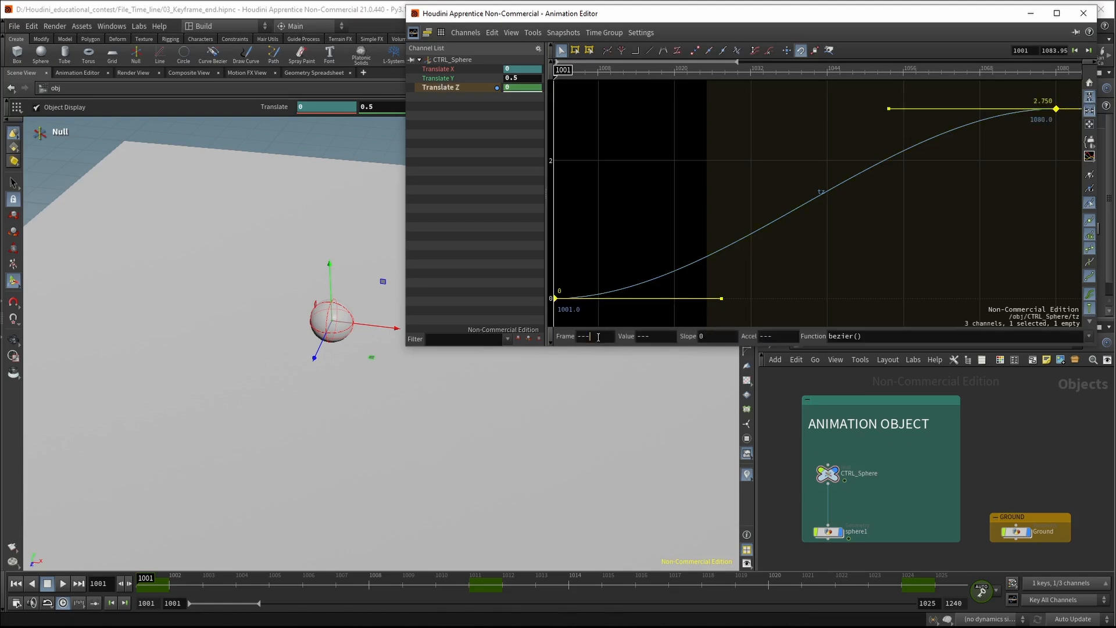
left_click_drag(599, 337, 567, 339)
left_click(455, 70, "ctrl")
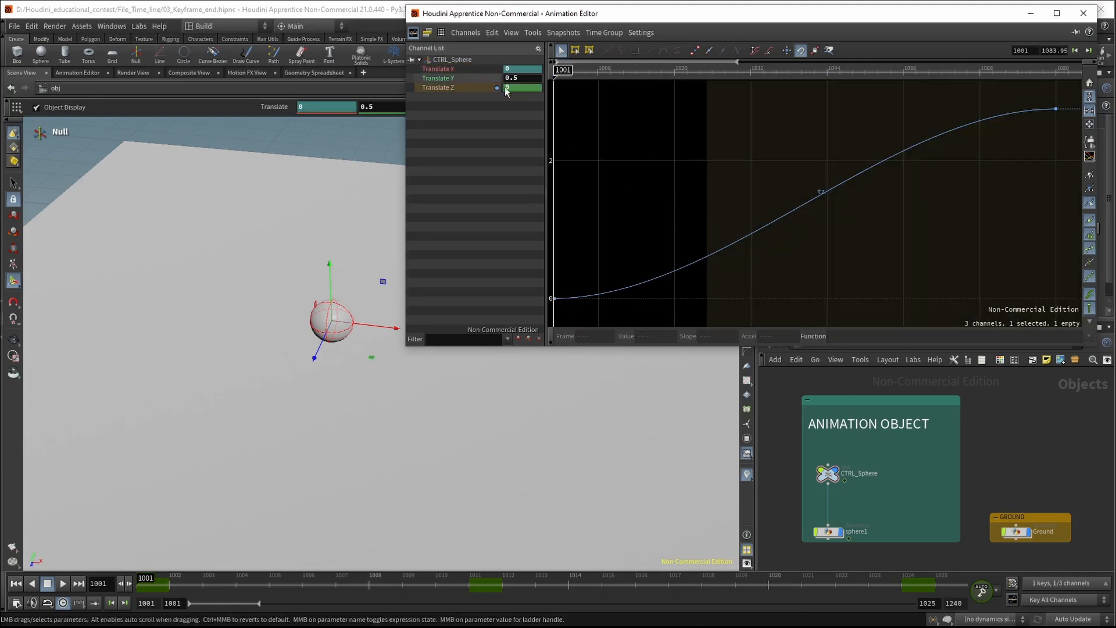
left_click(477, 69)
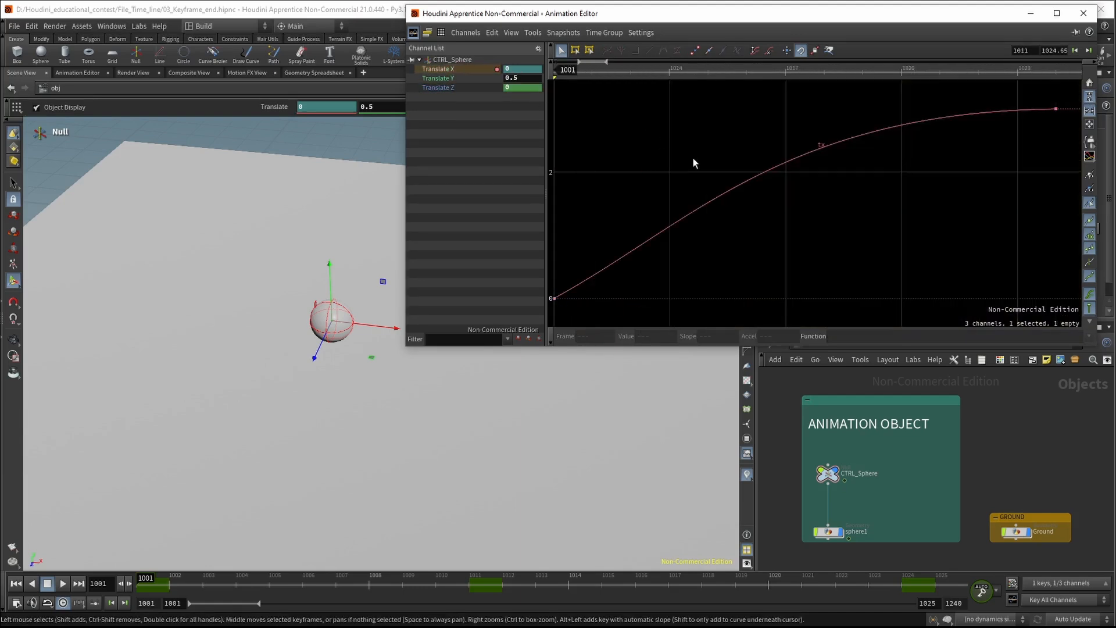
- Undo the 10-frame shift of the Translate X keys and display Translate Z together with Translate X
key("ctrl+z")
key("ctrl+z")
left_click(438, 87, "ctrl")
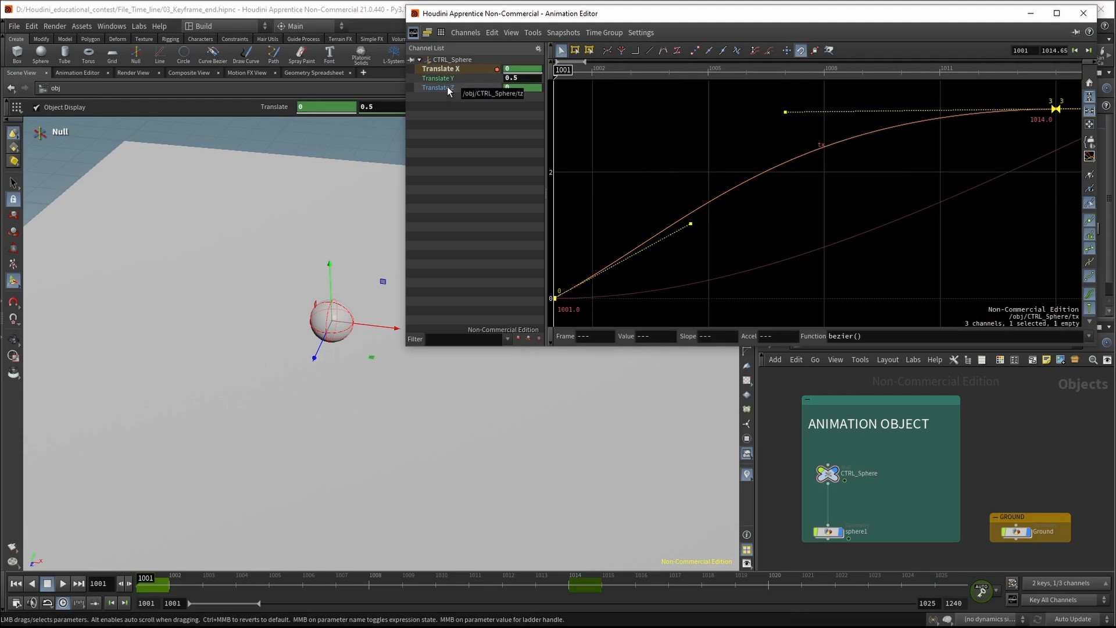
- Select all keys of Translate X and Translate Z and shift them together by +10 frames
left_click_drag(1080, 94, 447, 379)
left_click(602, 335)
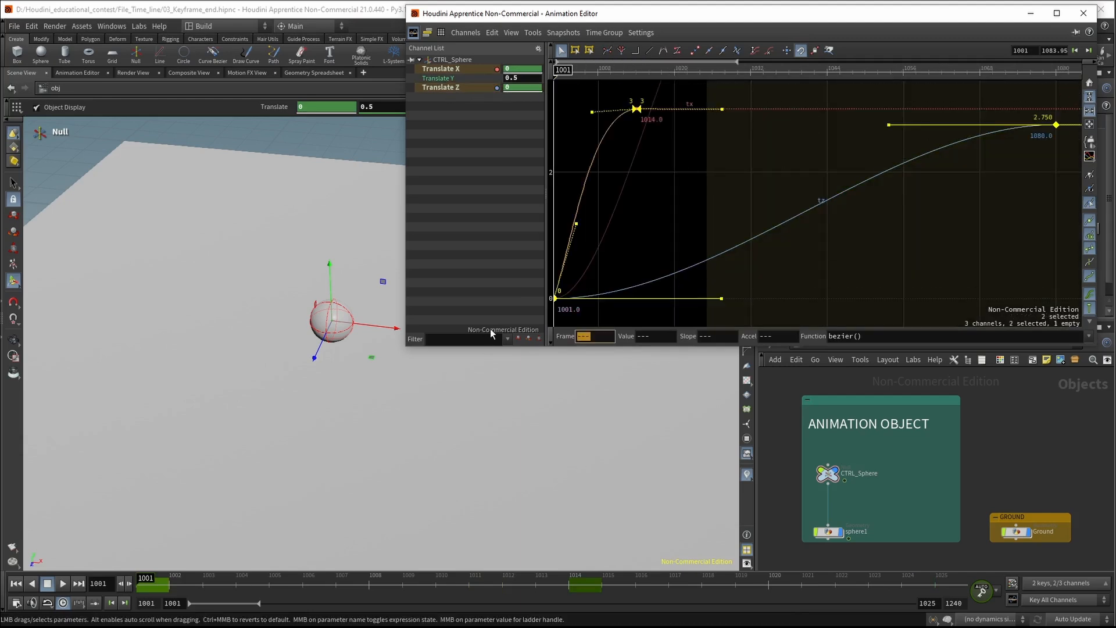
type("+10")
key("Return")
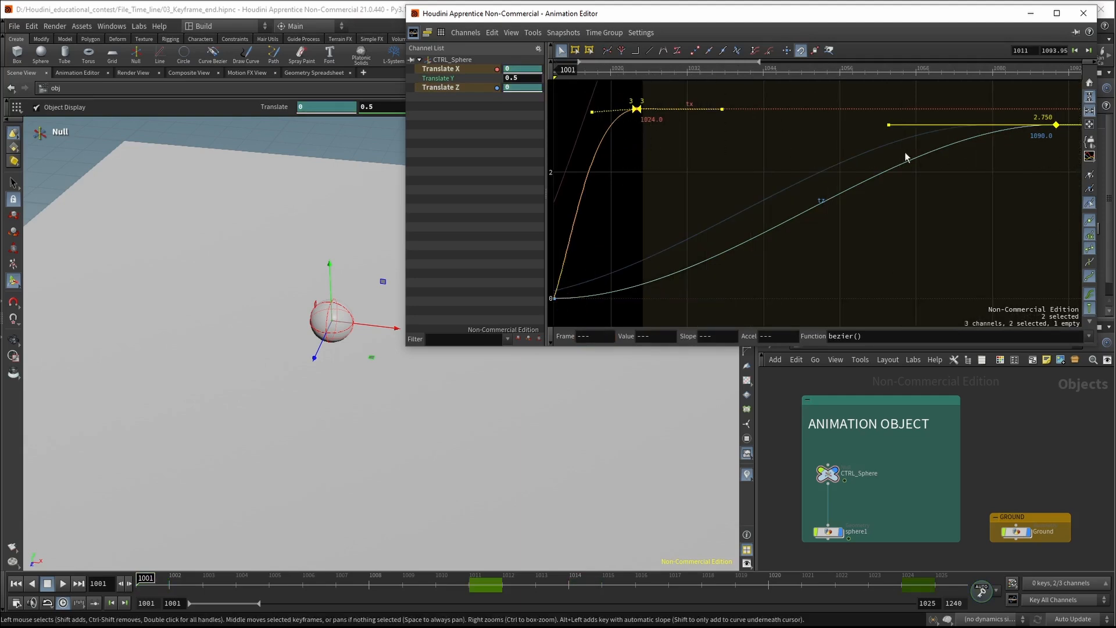
- Shift the selected Translate X and Translate Z keys by another 5 frames, and scrub the timeline back to frame 1001
left_click(594, 336)
type("+5")
key("Return")
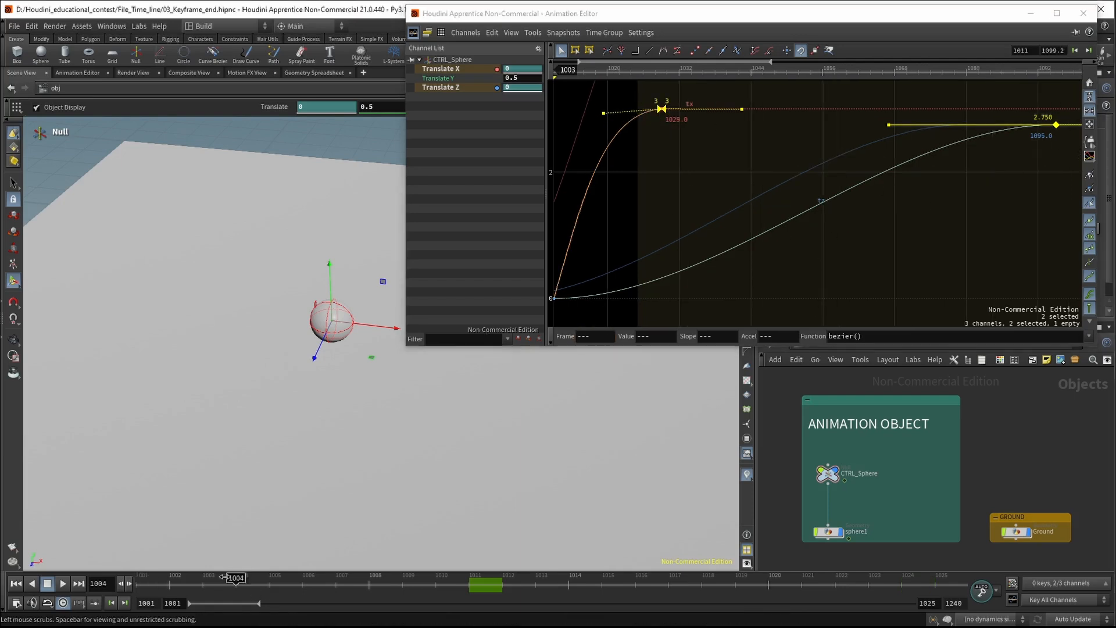
mouse_move(145, 590)
left_mouse_down()
mouse_move(774, 593)
mouse_move(441, 593)
mouse_move(962, 613)
mouse_move(35, 583)
left_mouse_up()
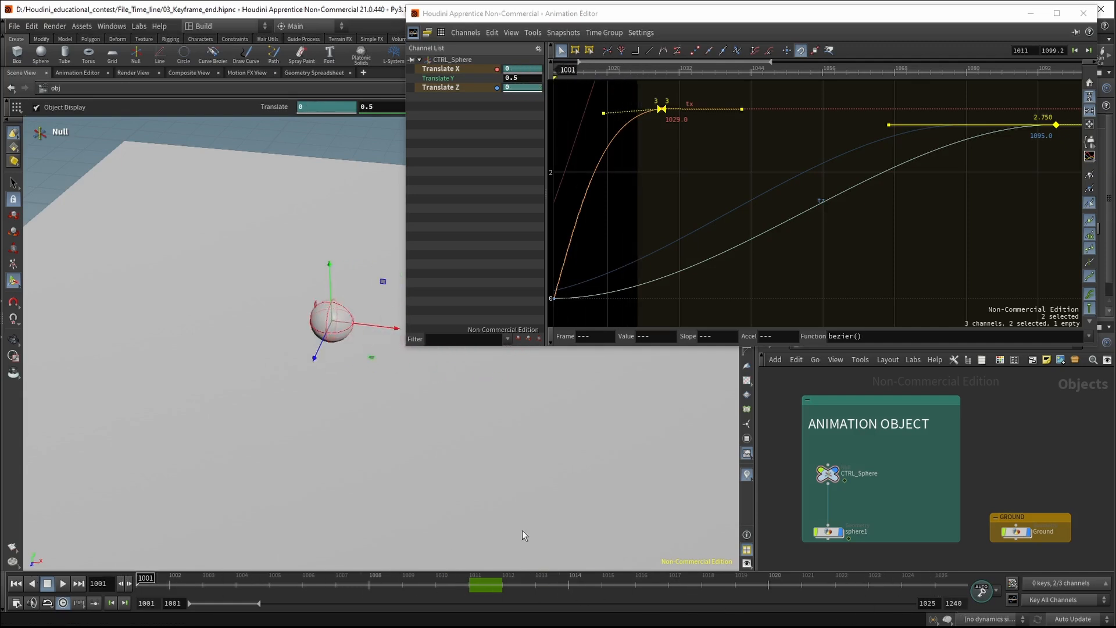